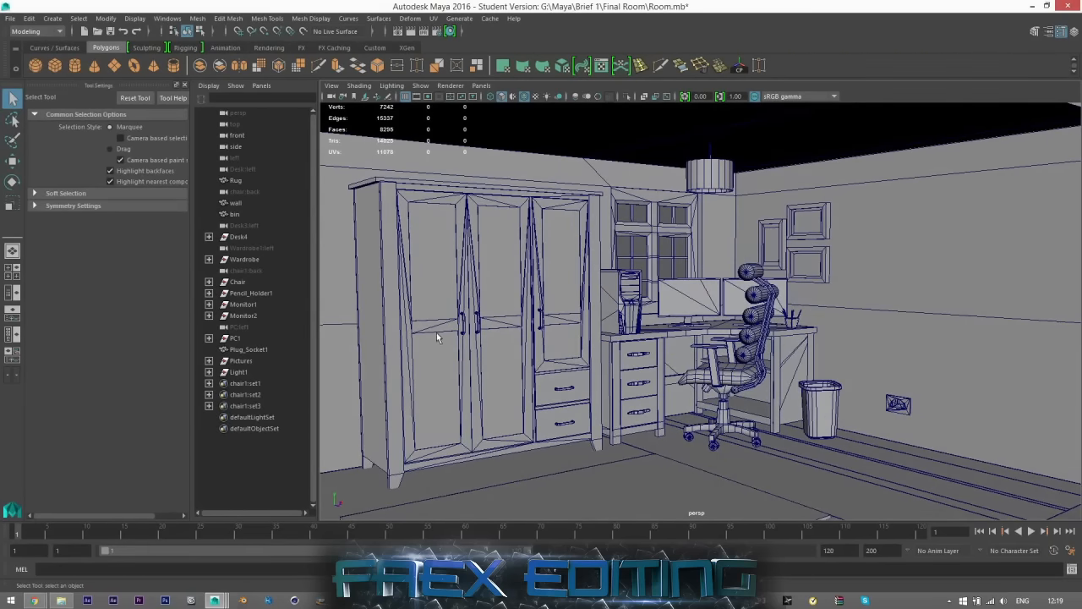
Step: Inspect the wireframe of the bedroom scene around the wardrobe, desk and chair
left_click_drag(588, 409, 617, 398, "alt")
middle_click_drag(616, 396, 626, 408, "alt")
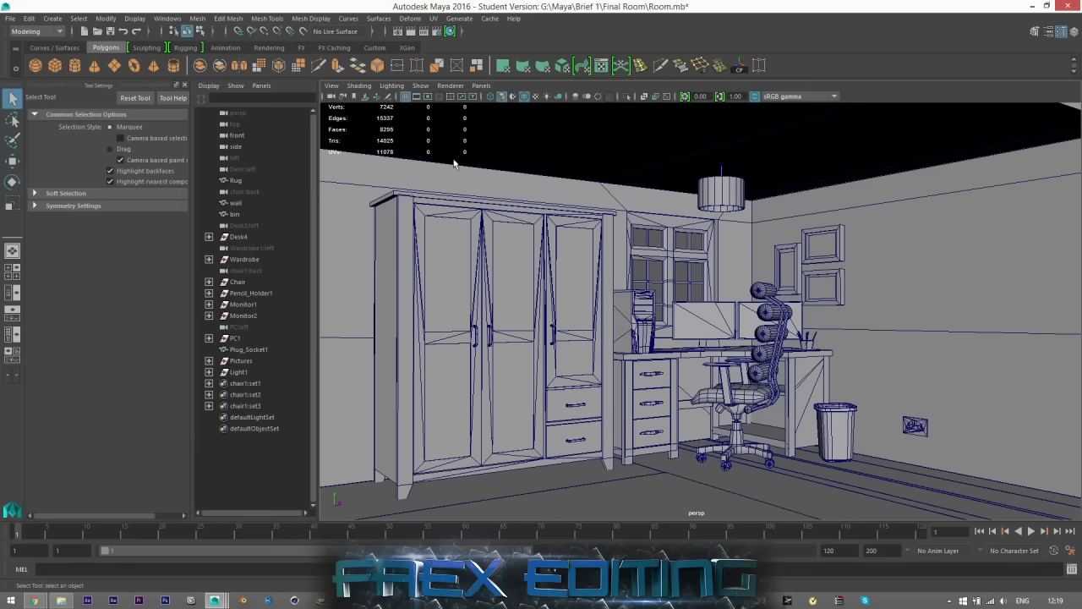
middle_click_drag(708, 483, 666, 431, "alt")
left_click_drag(666, 431, 651, 423, "alt")
middle_click_drag(650, 423, 669, 443, "alt")
Step: Switch to the backpack and weapon scene and show the wireframe over the shaded models
mouse_move(214, 600)
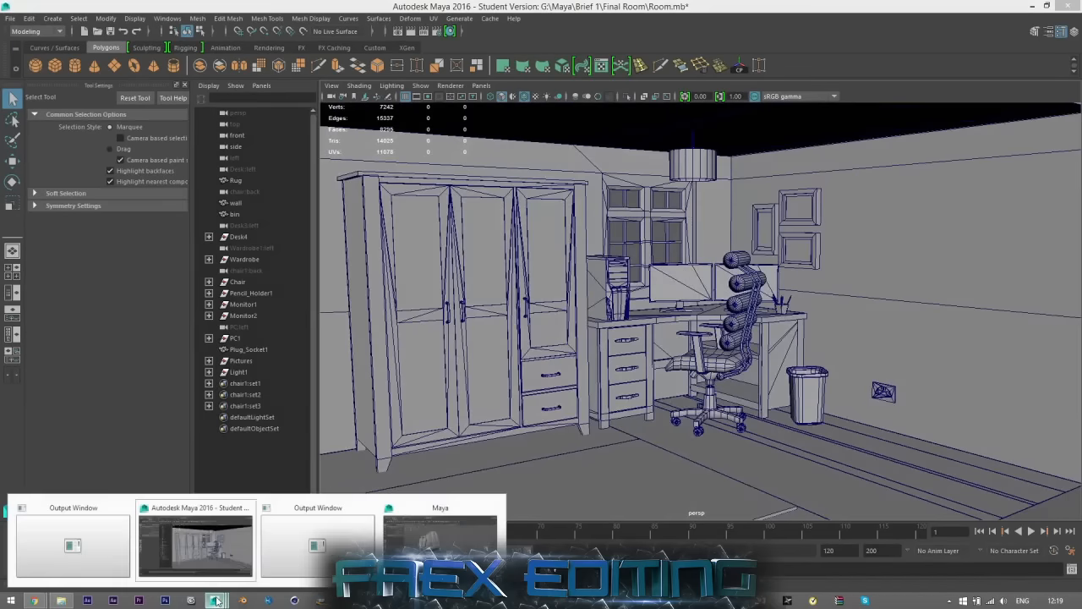
mouse_move(320, 548)
left_click(429, 541)
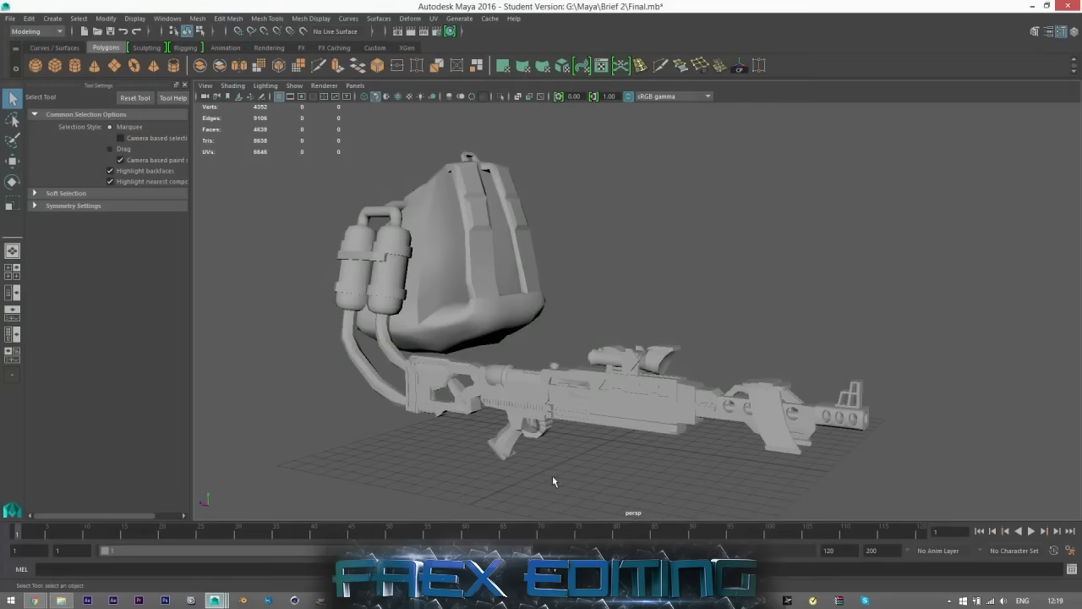
left_click_drag(552, 475, 502, 465, "alt")
left_click(398, 96)
mouse_move(538, 331)
left_mouse_down("alt")
mouse_move(552, 332)
mouse_move(544, 317)
left_mouse_up("alt")
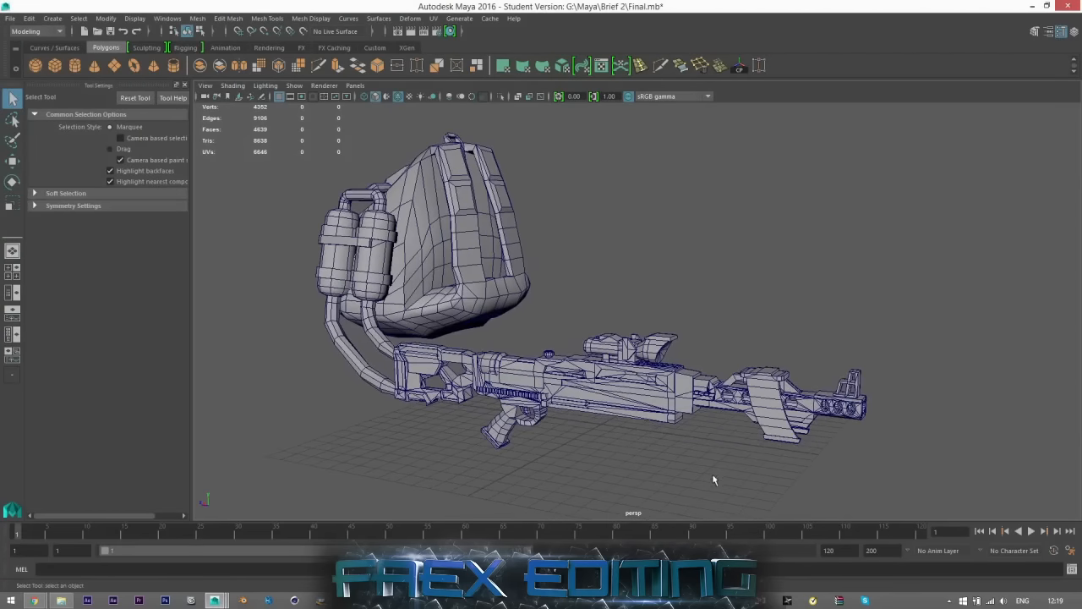
Step: Open the Steampunk Weapon Front Back and Steampunk Weapon Perspective images from the Brief 2 folder and view them side by side
left_click(60, 600)
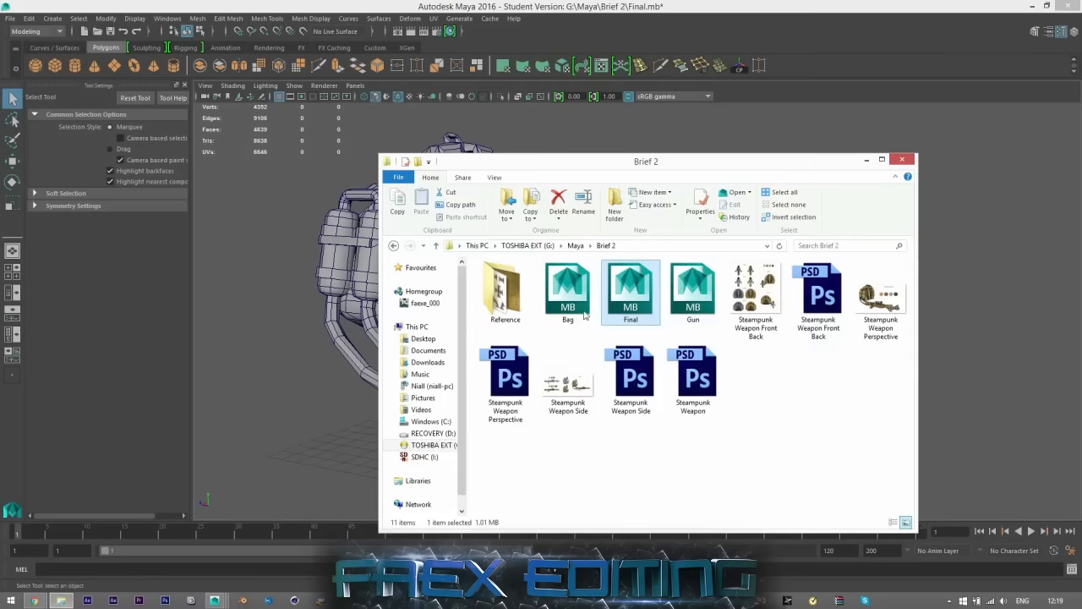
double_click(754, 295)
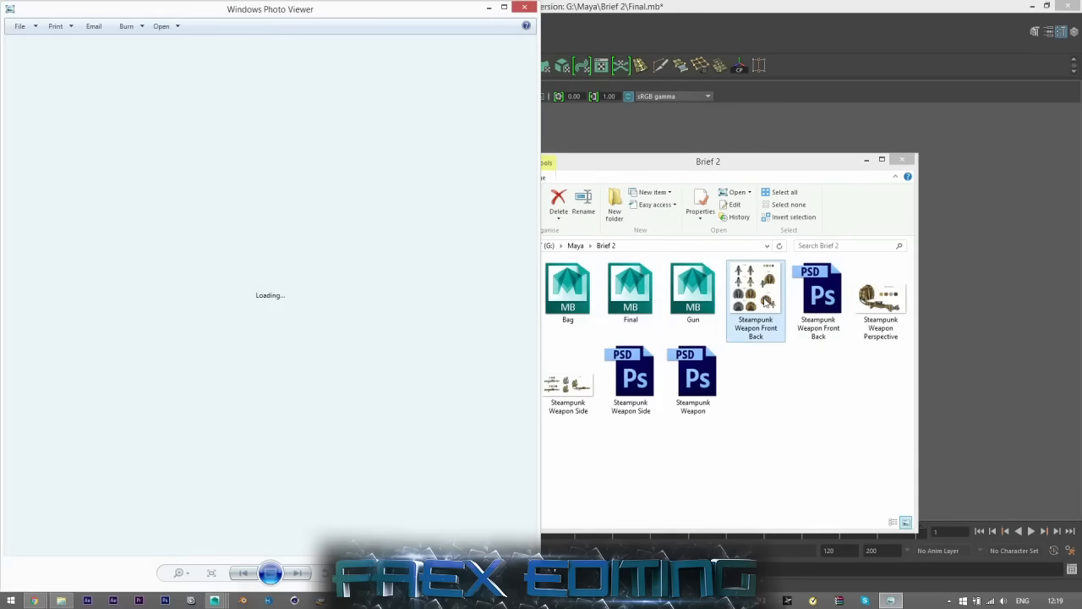
left_click(877, 311)
left_click(425, 7)
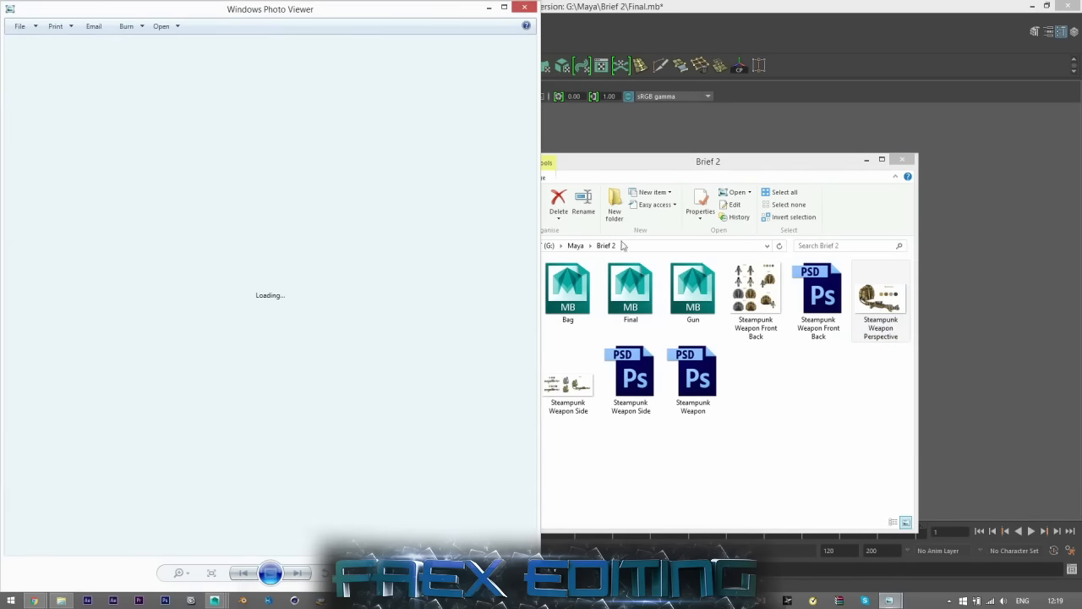
double_click(426, 7)
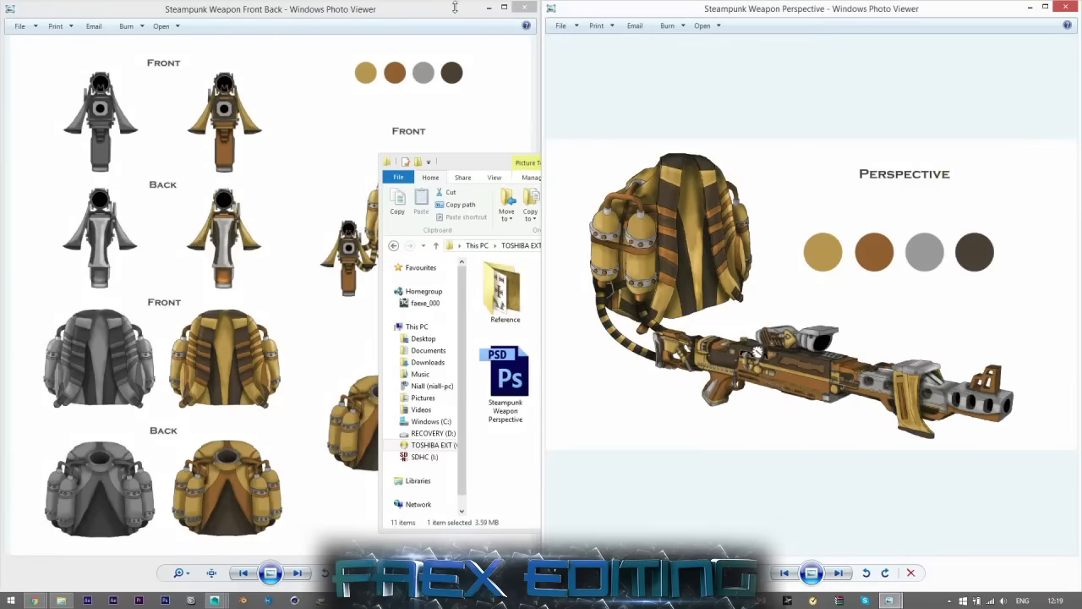
left_click_drag(455, 8, 454, 10)
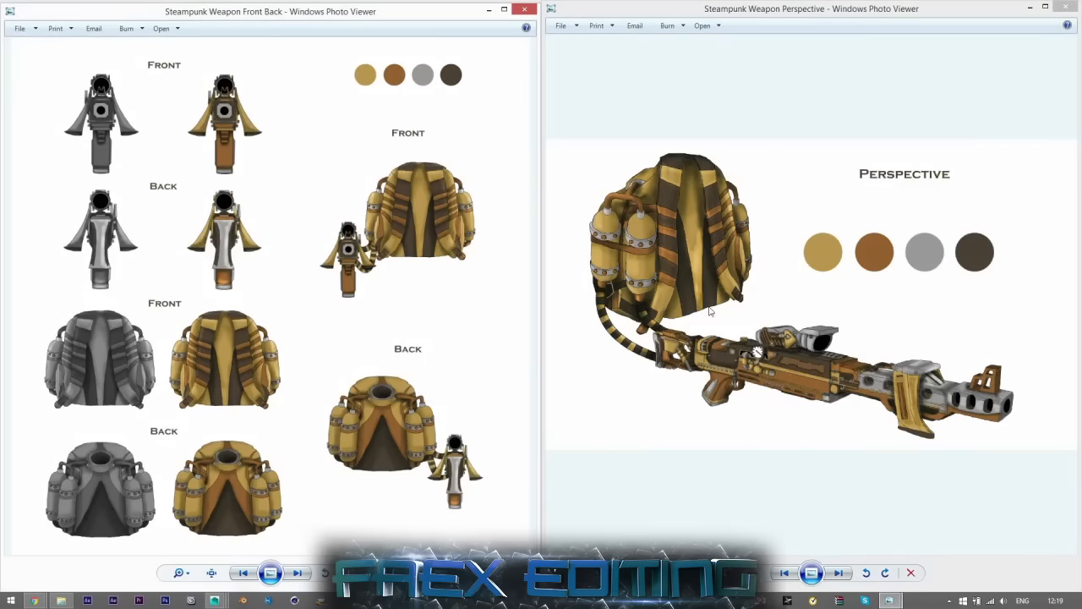
Step: Close both reference images and the Brief 2 folder window
left_click(525, 8)
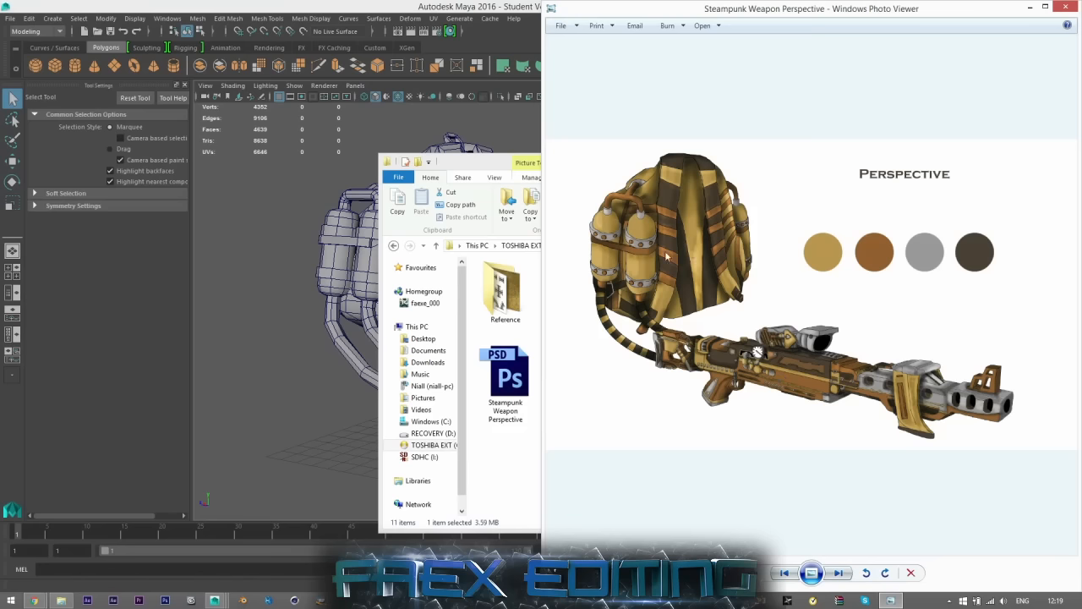
left_click(1064, 8)
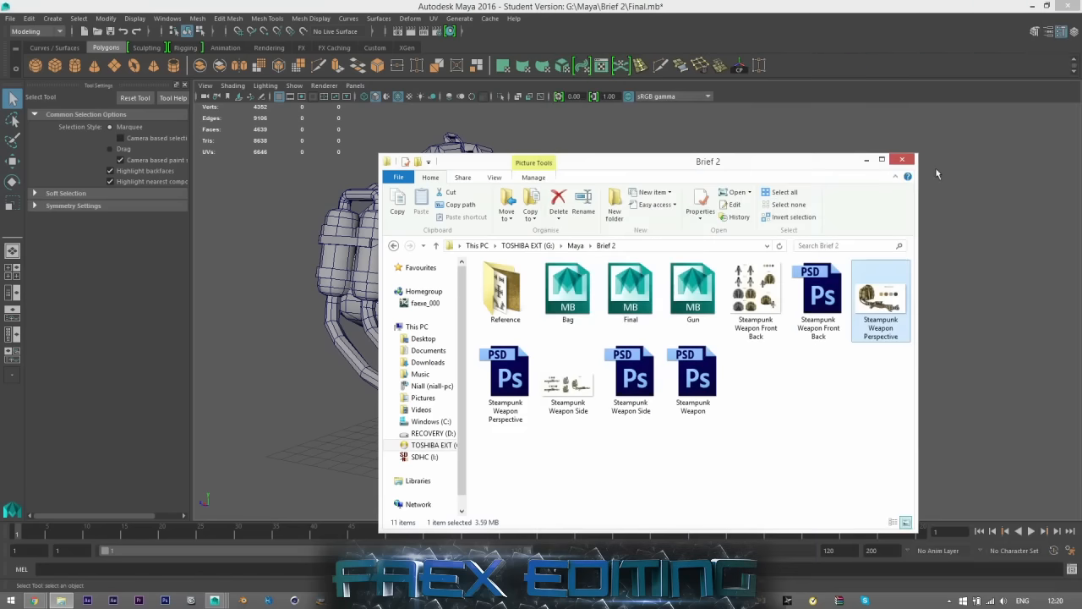
left_click(900, 162)
Step: Start a new empty scene in place of the backpack and weapon scene
left_click_drag(595, 370, 559, 342, "alt")
left_click(12, 17)
left_click(25, 35)
left_click(541, 304)
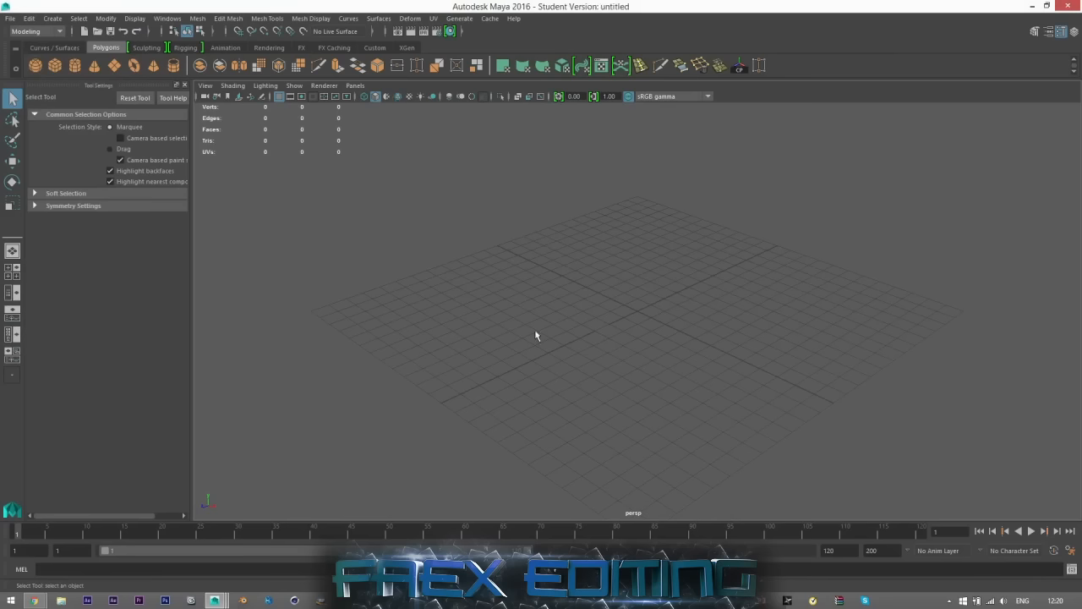
left_click_drag(448, 273, 491, 262, "alt")
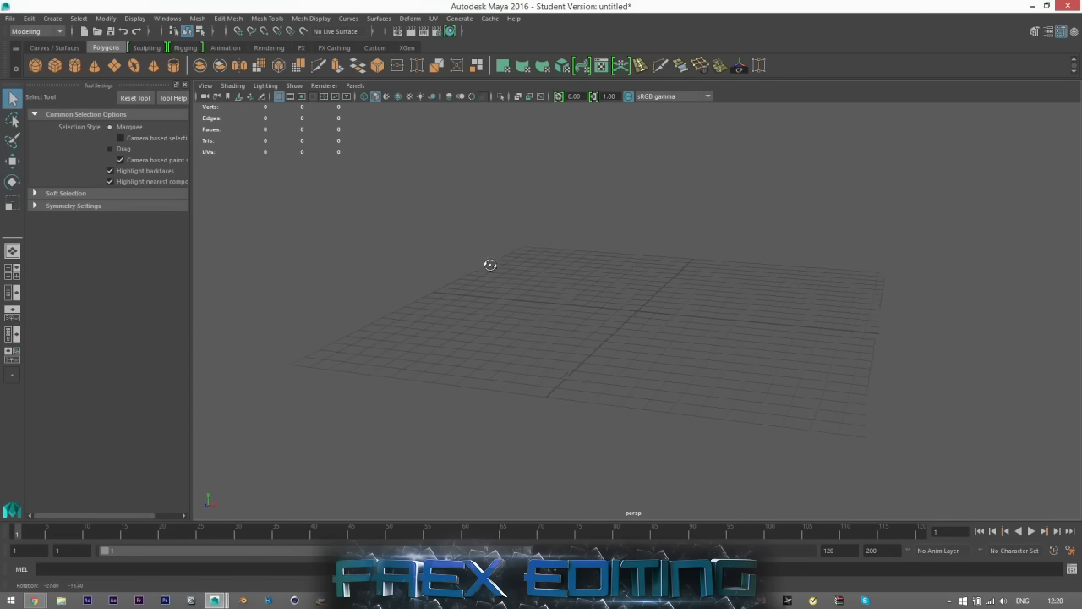
Step: Switch to the bedroom scene's window and close it
mouse_move(215, 600)
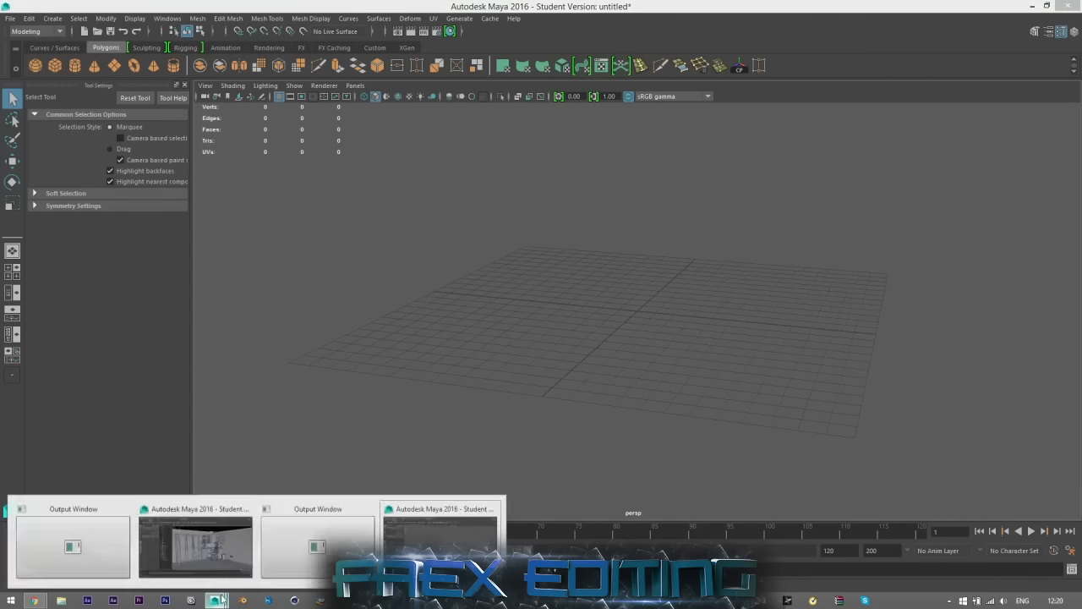
left_click(232, 538)
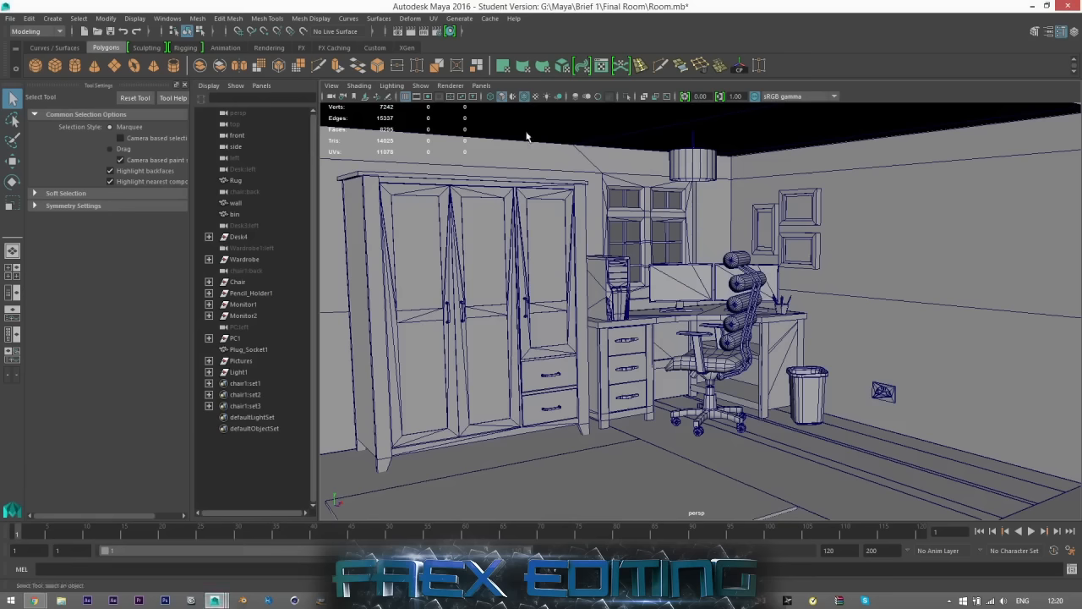
left_click(1068, 5)
left_click(541, 303)
Step: Return to the empty untitled scene and hide the tool settings to enlarge the viewport
mouse_move(216, 600)
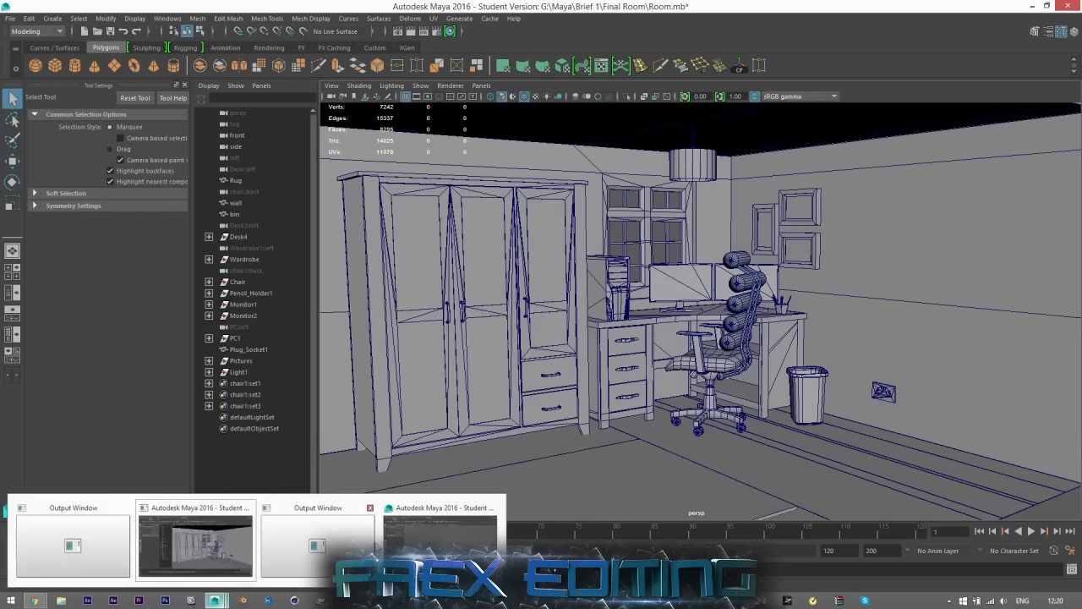
left_click(454, 553)
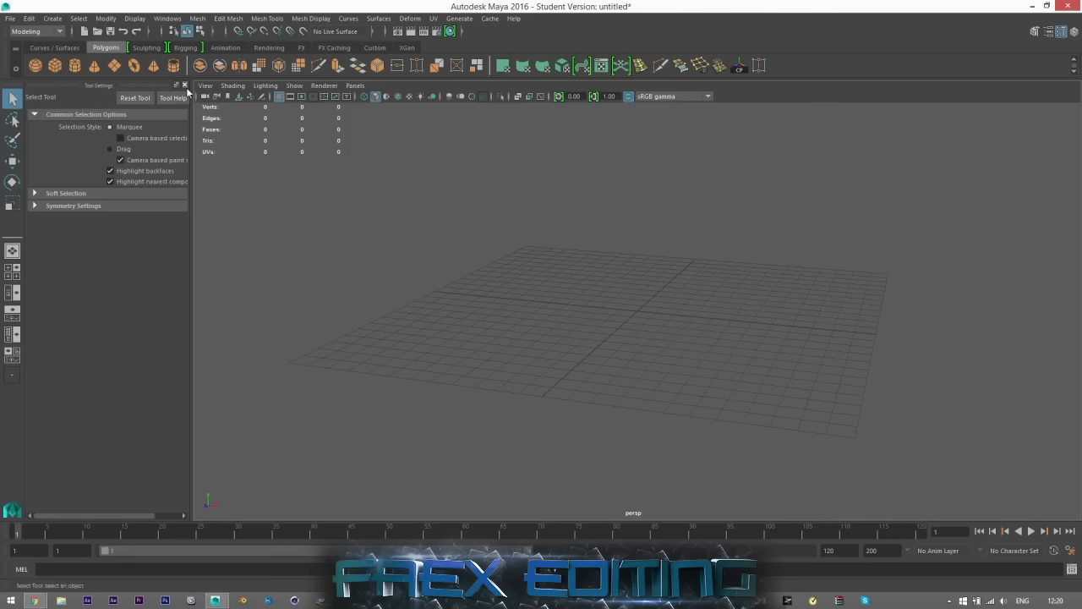
key("ctrl+shift+t")
left_click_drag(391, 289, 438, 390, "alt")
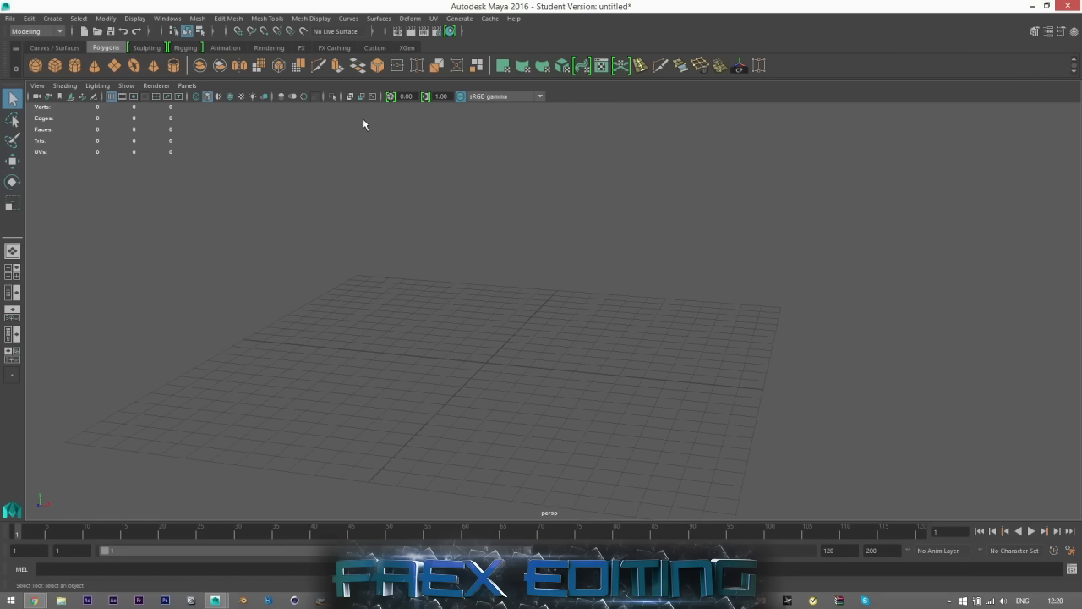
Step: Create a polygon cube at the centre of the grid and raise it above the grid
left_click(54, 65)
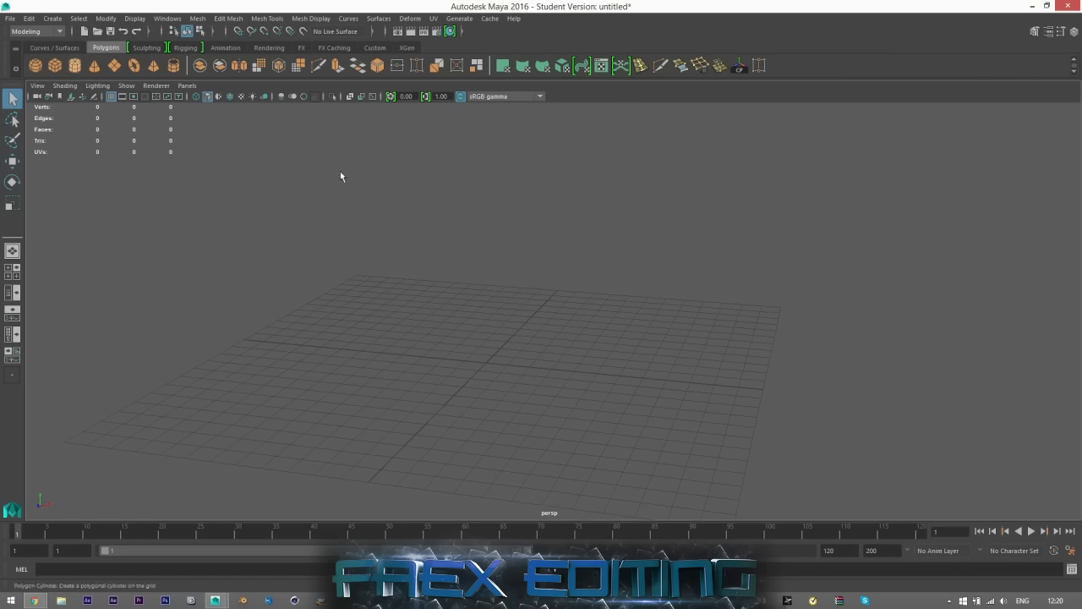
left_click(486, 364)
key("w")
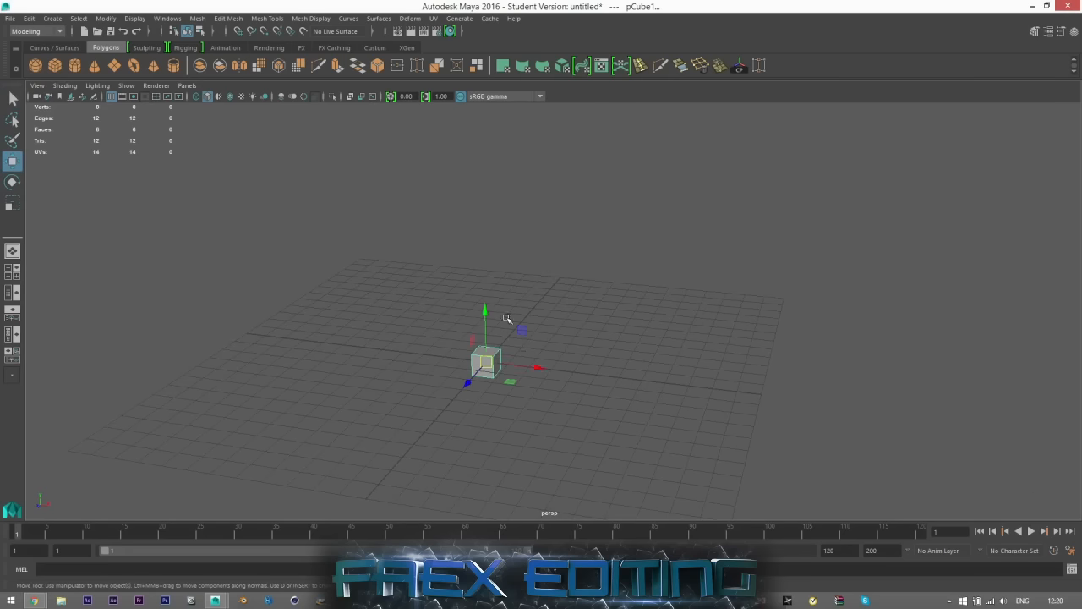
left_click_drag(488, 330, 488, 229)
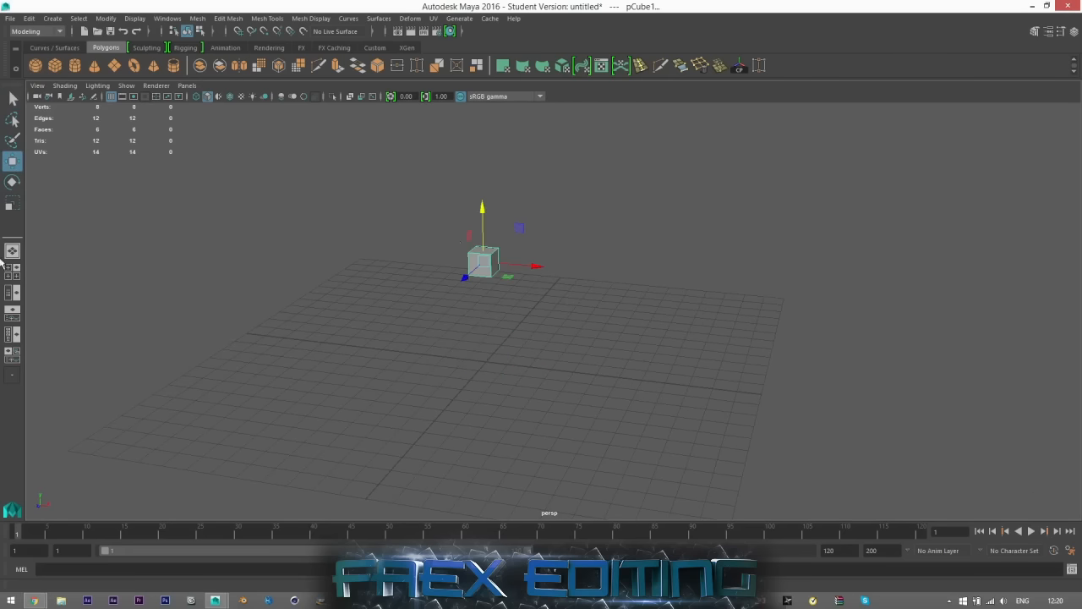
Step: Scale the cube uniformly to about 4.3 times its size
left_click(11, 205)
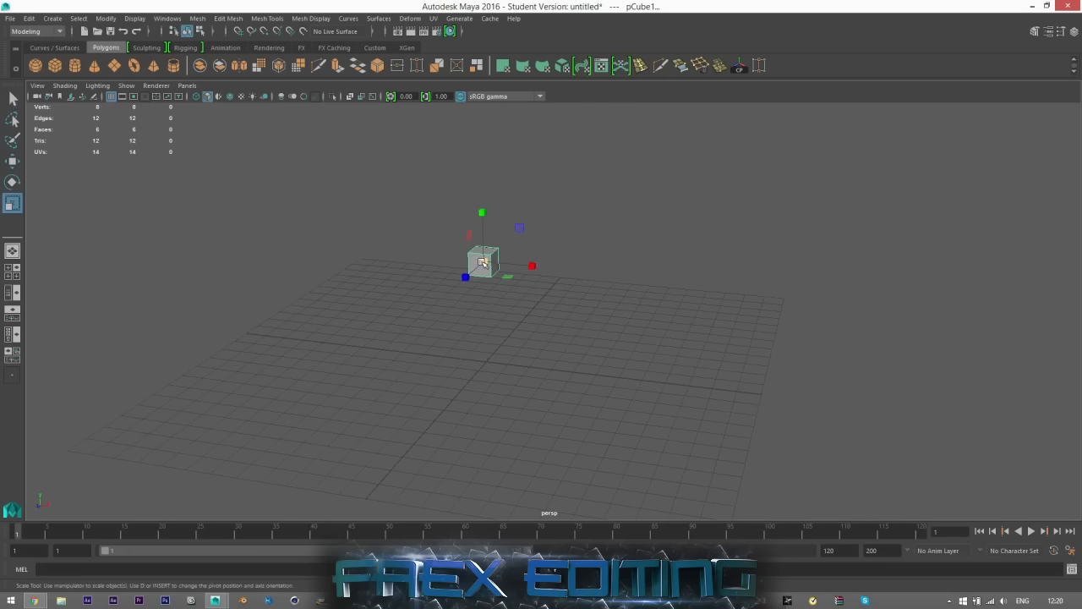
left_click_drag(483, 262, 550, 273)
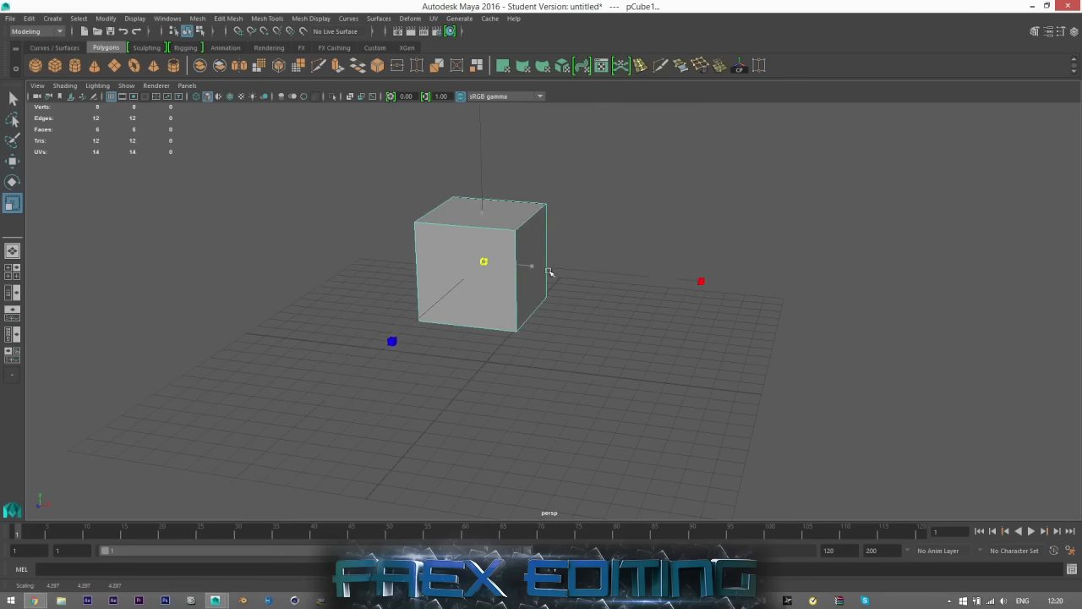
left_click(12, 160)
Step: Show the modeling toolkit and select the cube's bottom face in face selection mode
left_click_drag(514, 482, 486, 337, "alt")
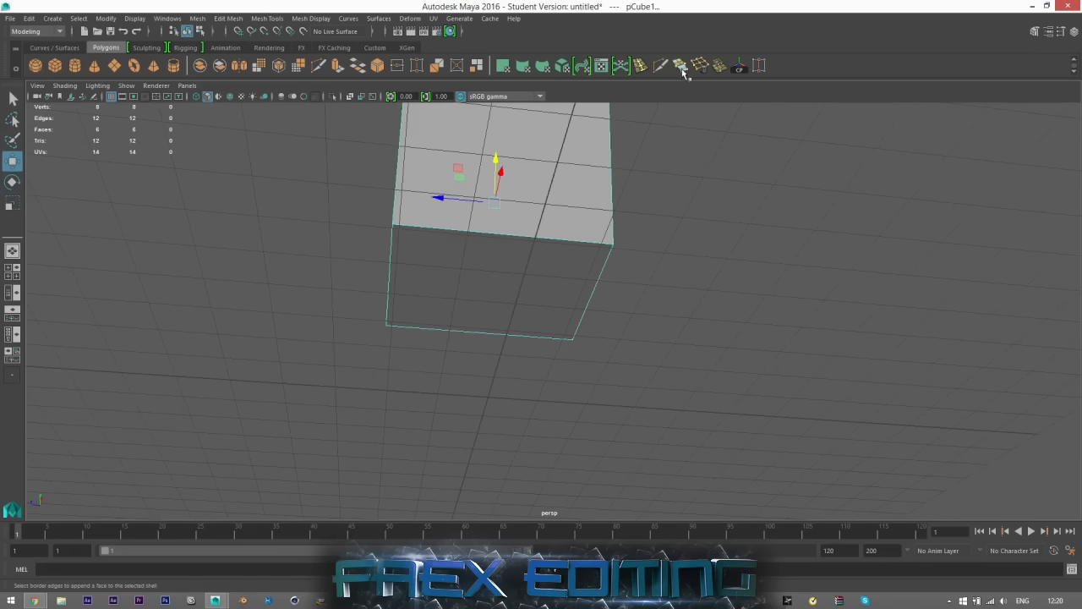
left_click(1034, 32)
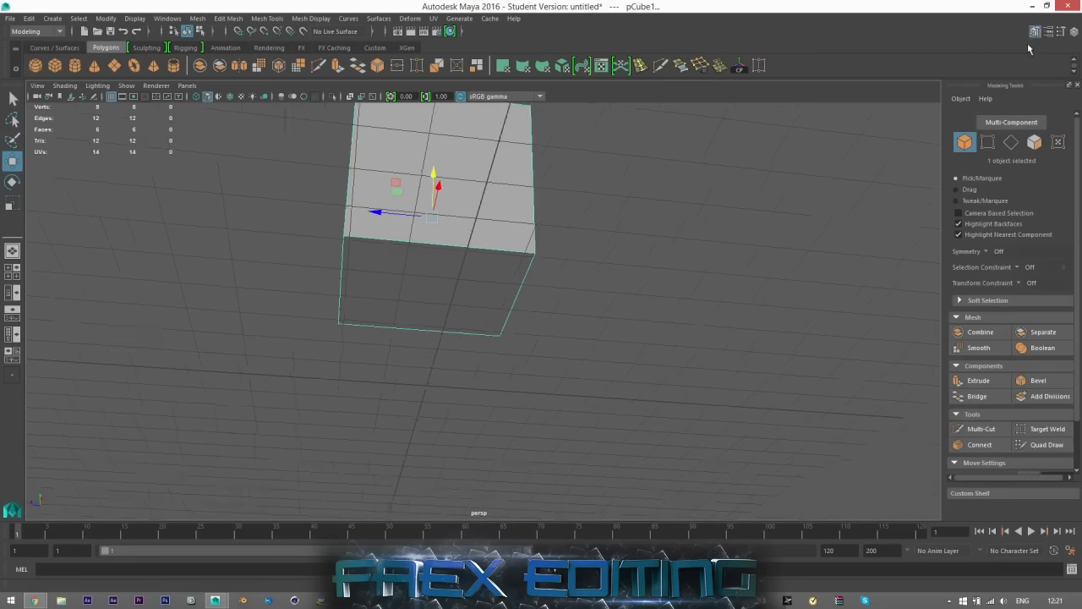
left_click(1034, 142)
mouse_move(624, 279)
left_mouse_down("alt")
mouse_move(601, 247)
mouse_move(614, 270)
left_mouse_up("alt")
middle_click_drag(492, 279, 565, 295, "alt")
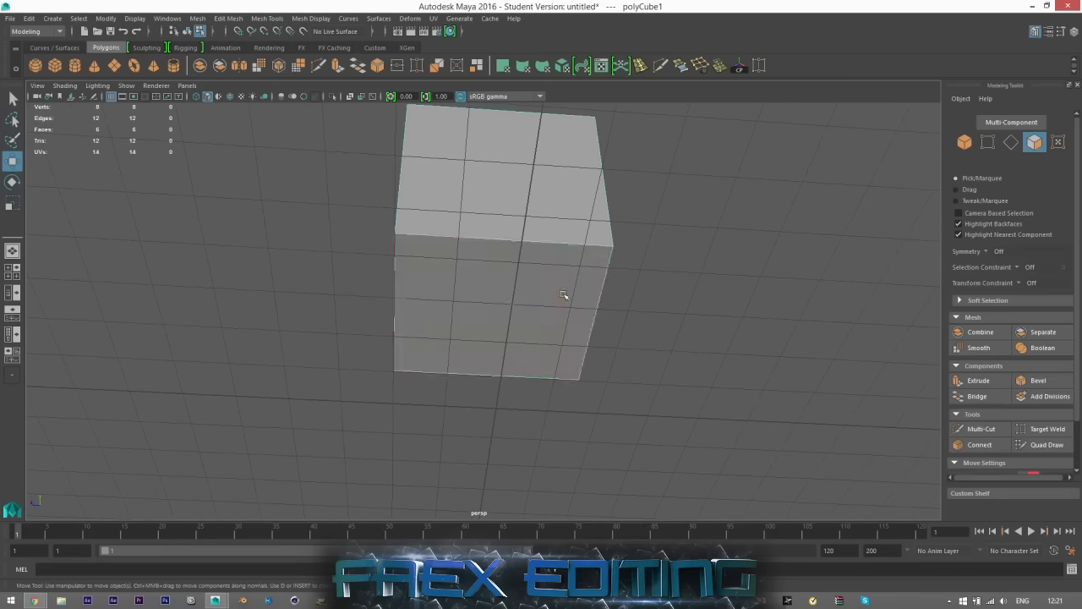
left_click(498, 295)
left_click_drag(494, 290, 316, 261, "alt")
mouse_move(456, 284)
left_mouse_down("alt")
mouse_move(555, 305)
mouse_move(432, 252)
mouse_move(473, 296)
left_mouse_up("alt")
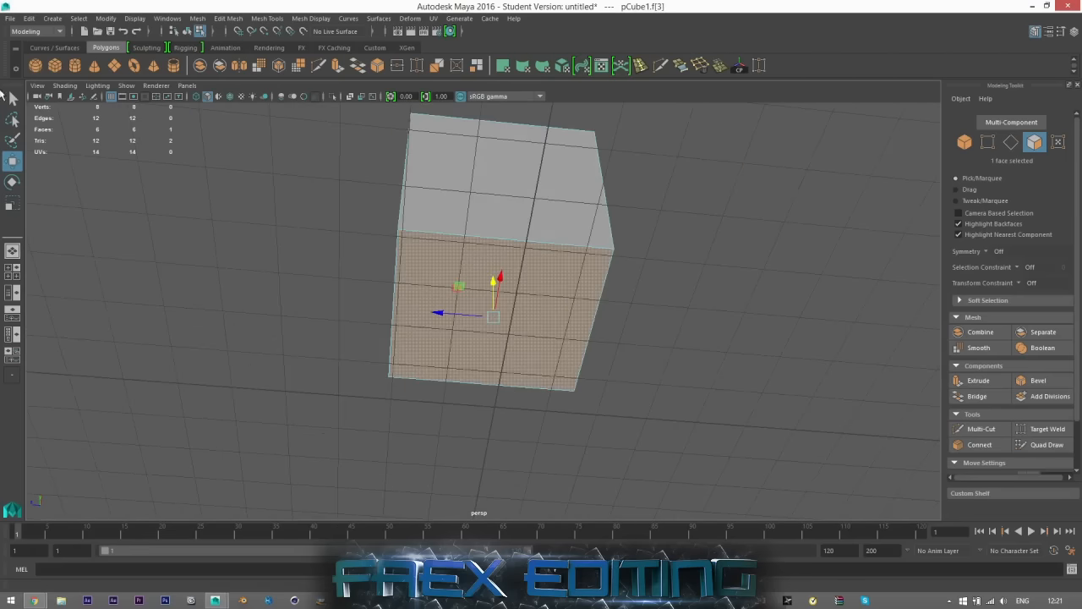
Step: Extrude the cube's bottom face and scale it inward to about 0.71 to form an inset border
left_click(12, 203)
left_click(977, 382)
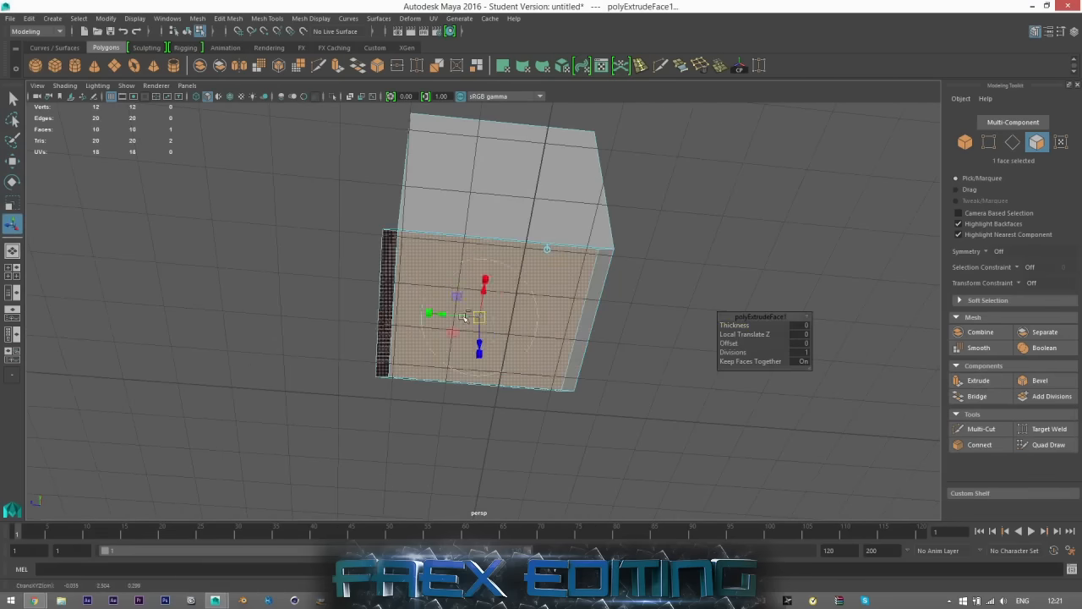
left_click(12, 204)
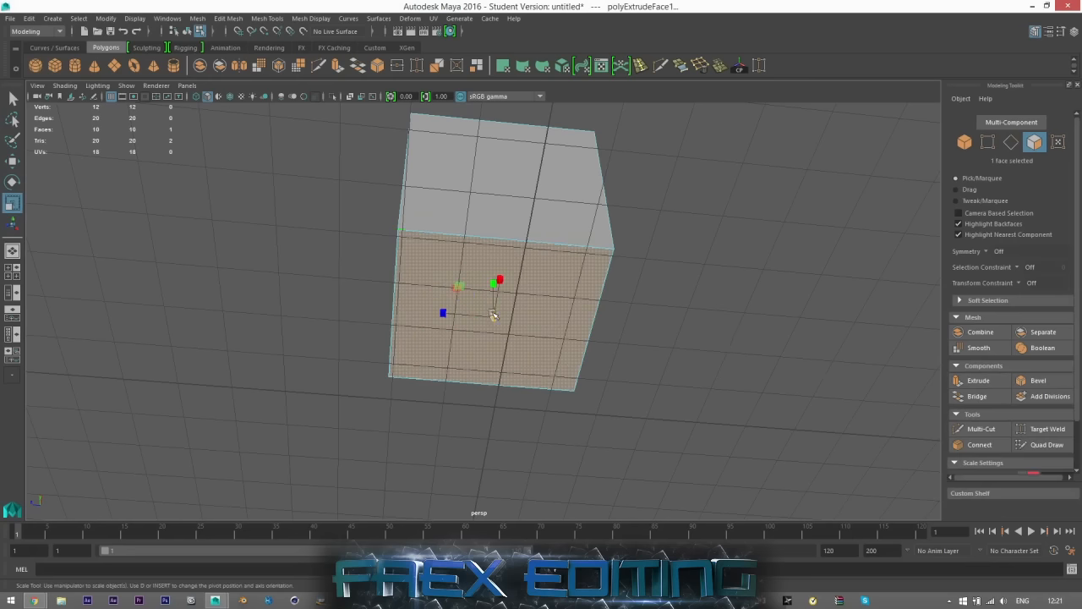
left_click_drag(494, 314, 454, 318)
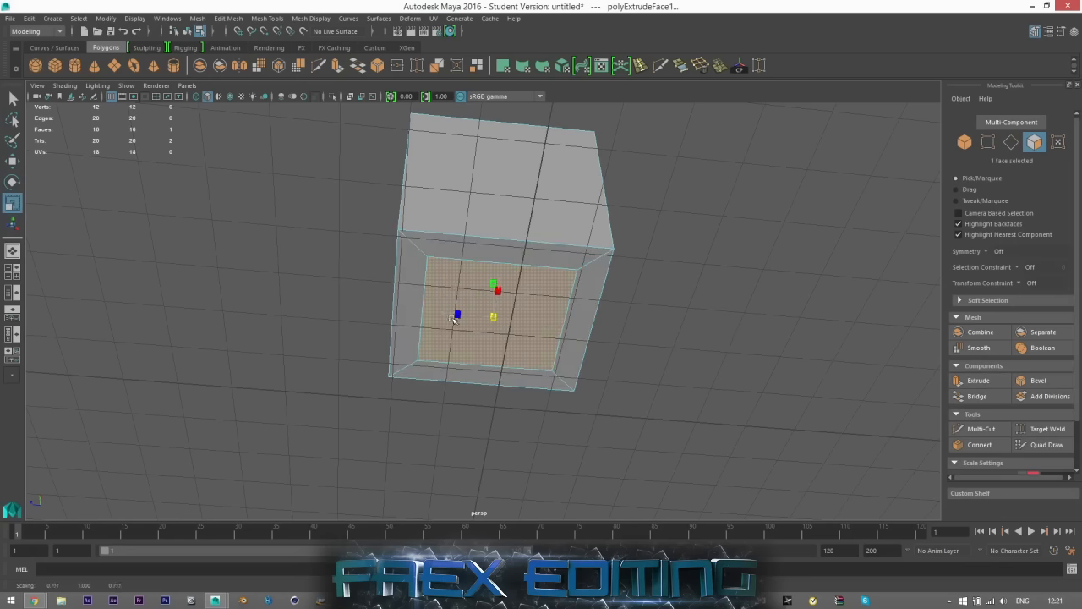
Step: Extrude the inset bottom face again and move it up into the cube to hollow it out
left_click(978, 380)
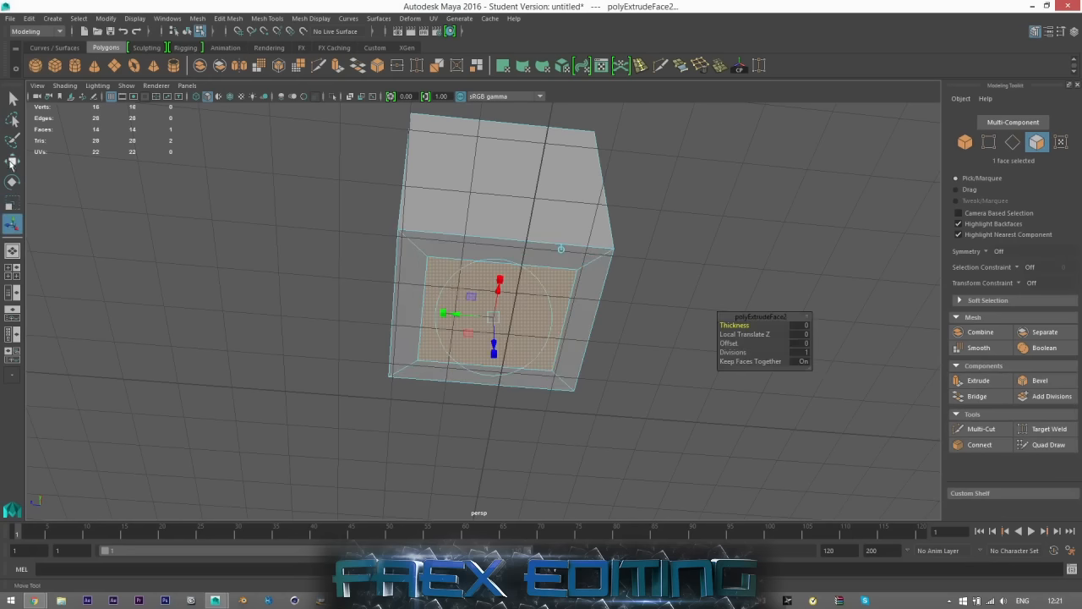
left_click(11, 163)
left_click_drag(420, 269, 431, 289, "alt")
left_click_drag(493, 272, 420, 174)
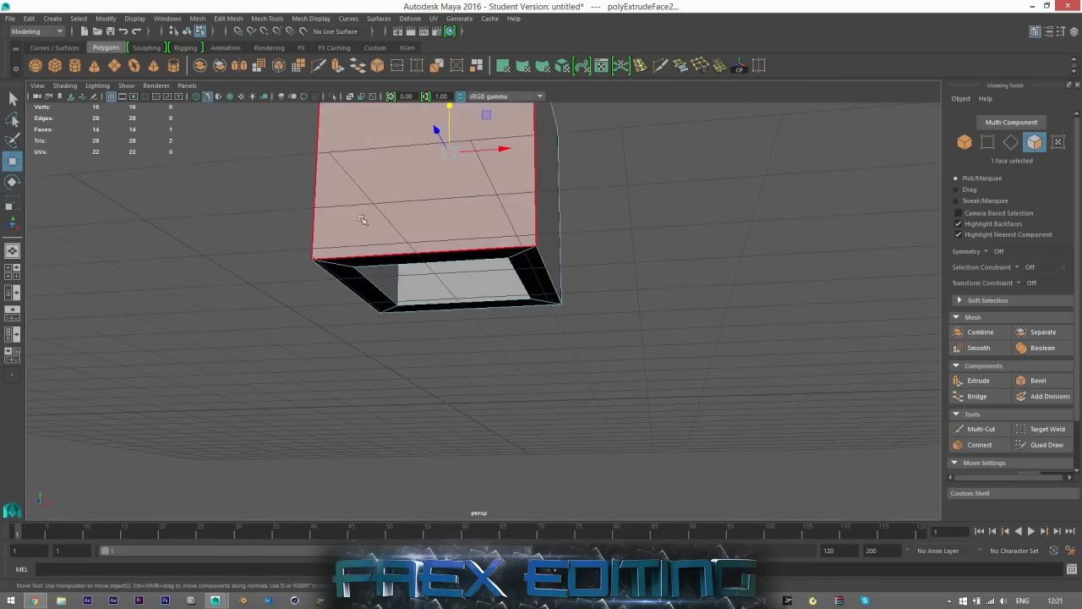
left_click_drag(466, 237, 415, 220, "alt")
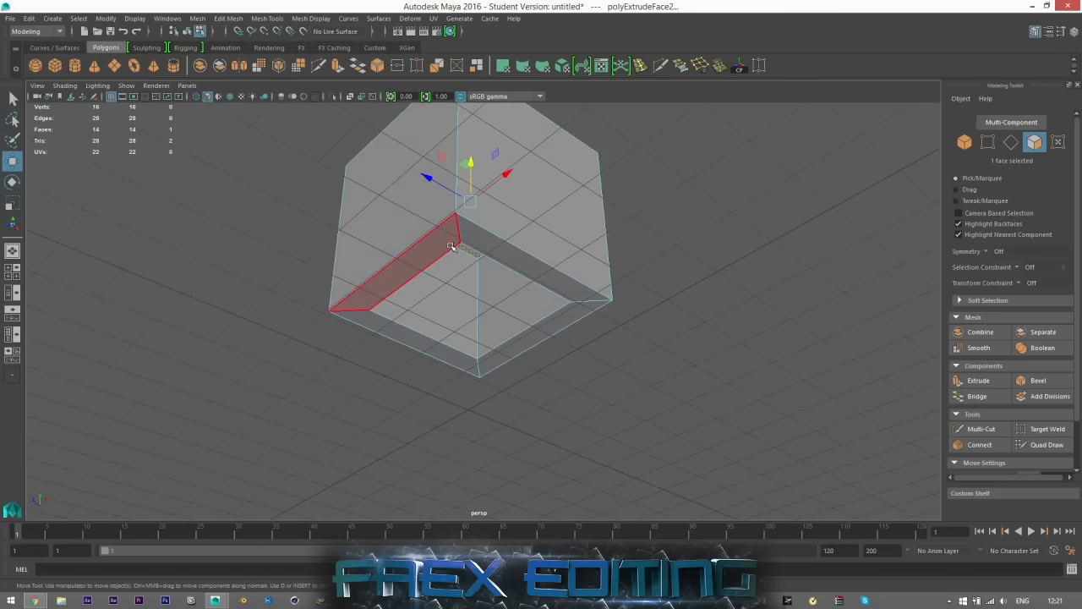
Step: Undo the hollowing extrusion and the inward scaling of the bottom face
key("ctrl+z")
key("ctrl+z")
left_click_drag(482, 265, 489, 334, "alt")
Step: Use Multi-Cut to split the cube's bottom face in half from edge midpoint to edge midpoint
left_click(660, 65)
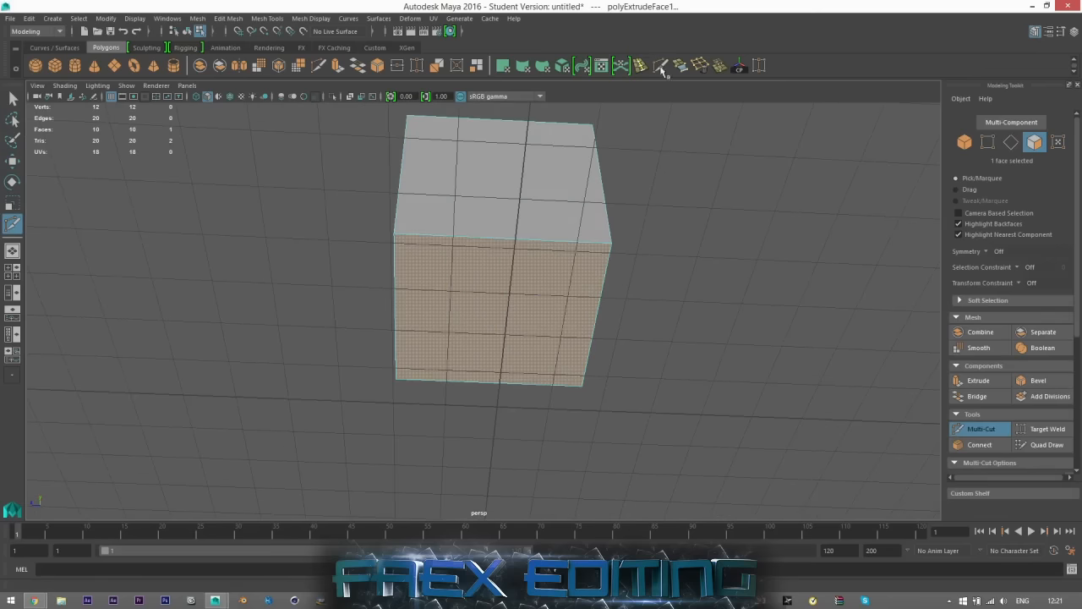
left_click(296, 17)
mouse_move(281, 18)
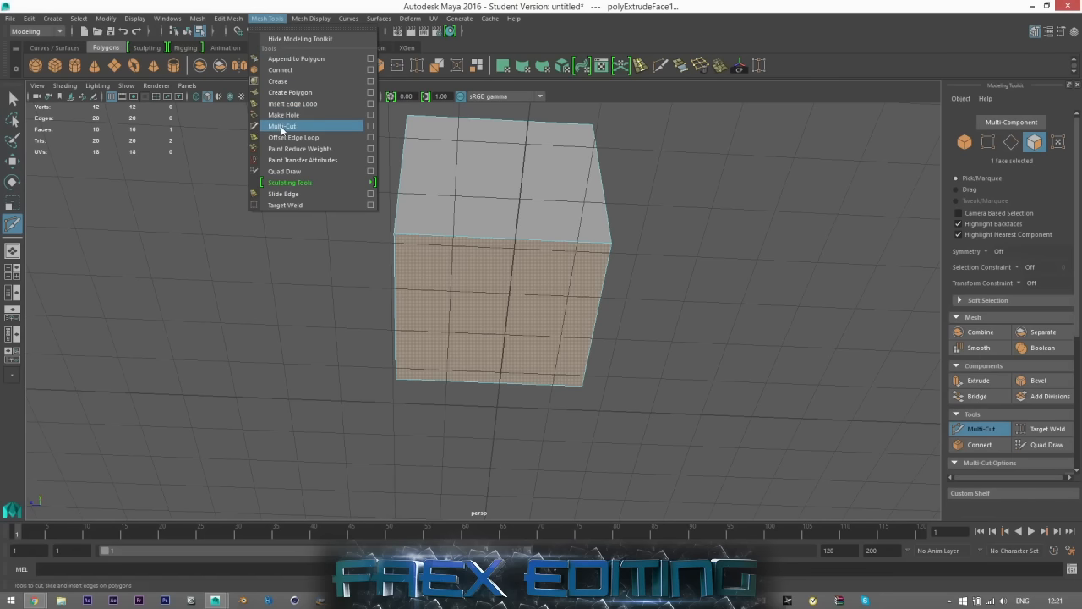
left_click(474, 5)
left_click_drag(520, 313, 499, 276, "alt")
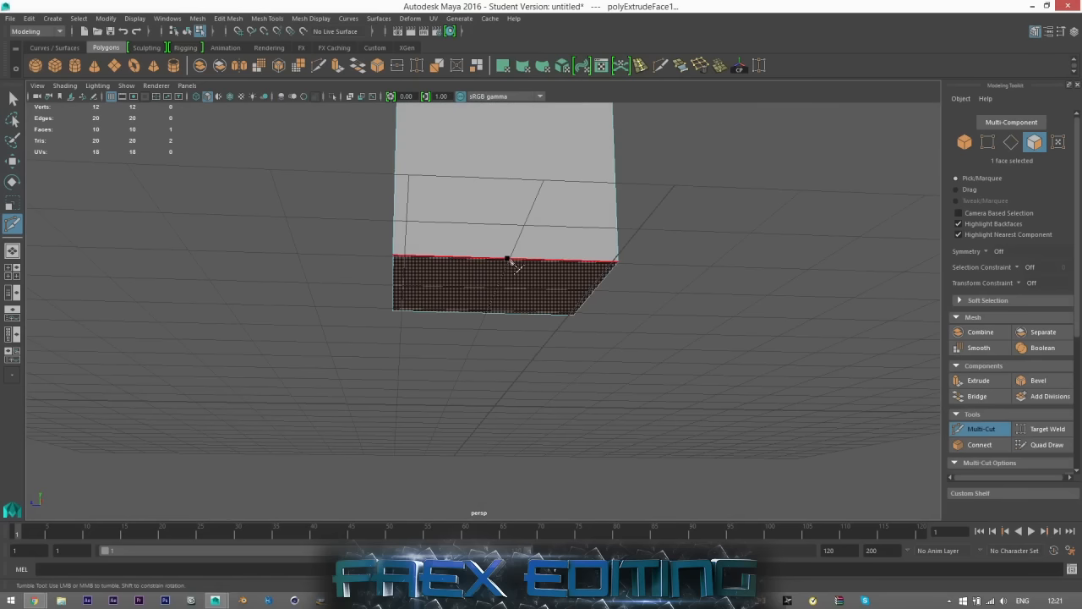
left_click_drag(524, 299, 524, 234, "alt")
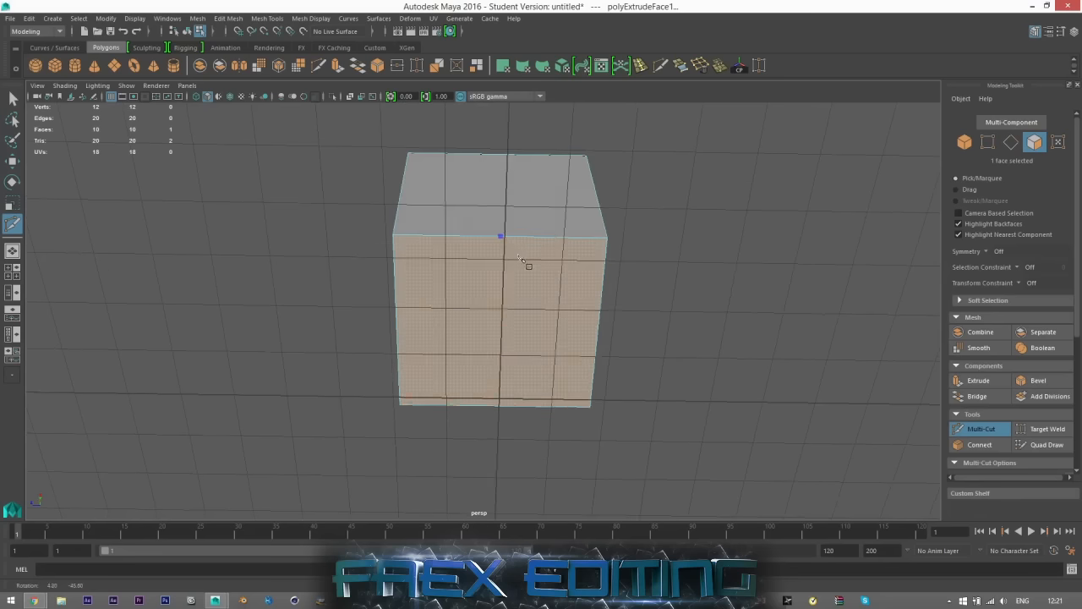
left_click(497, 407)
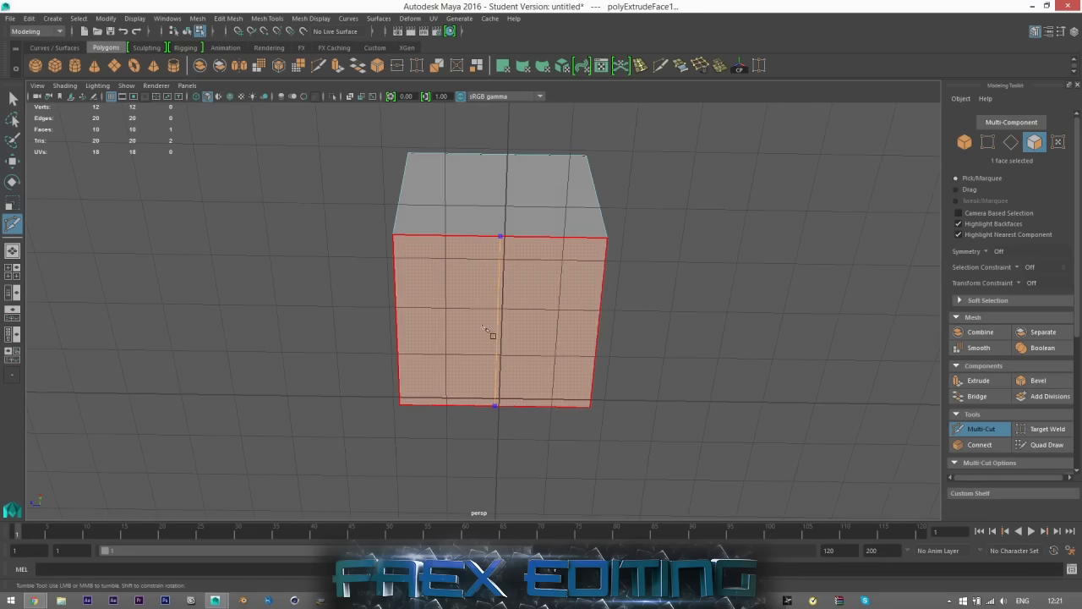
key("Return")
Step: Cut each half of the bottom face down its middle to make four equal strips
left_click_drag(509, 394, 507, 382, "alt")
left_click(446, 236)
left_click(449, 412)
key("Return")
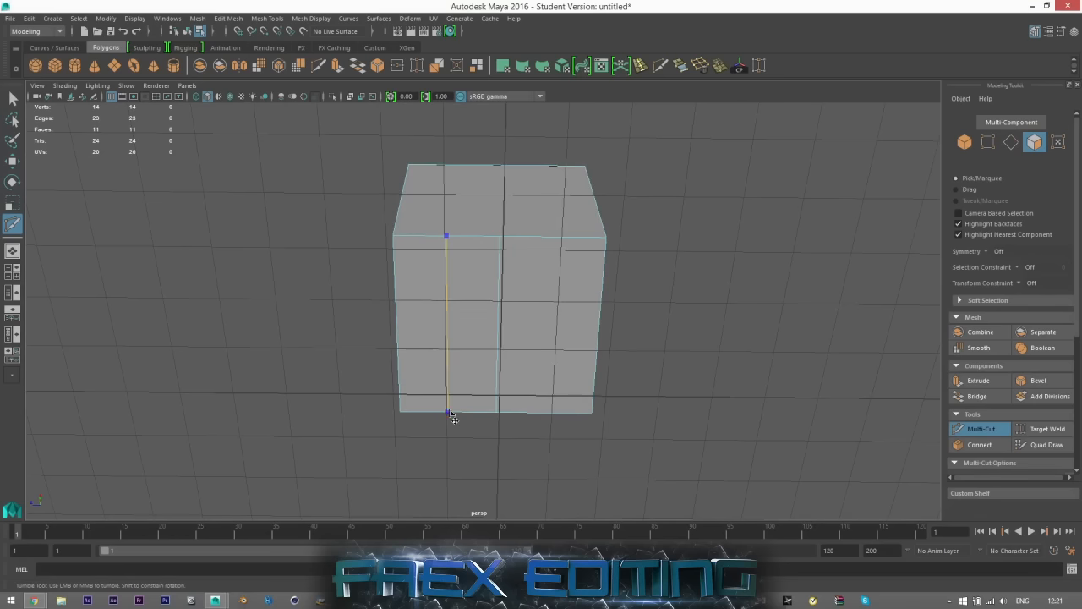
left_click(552, 237)
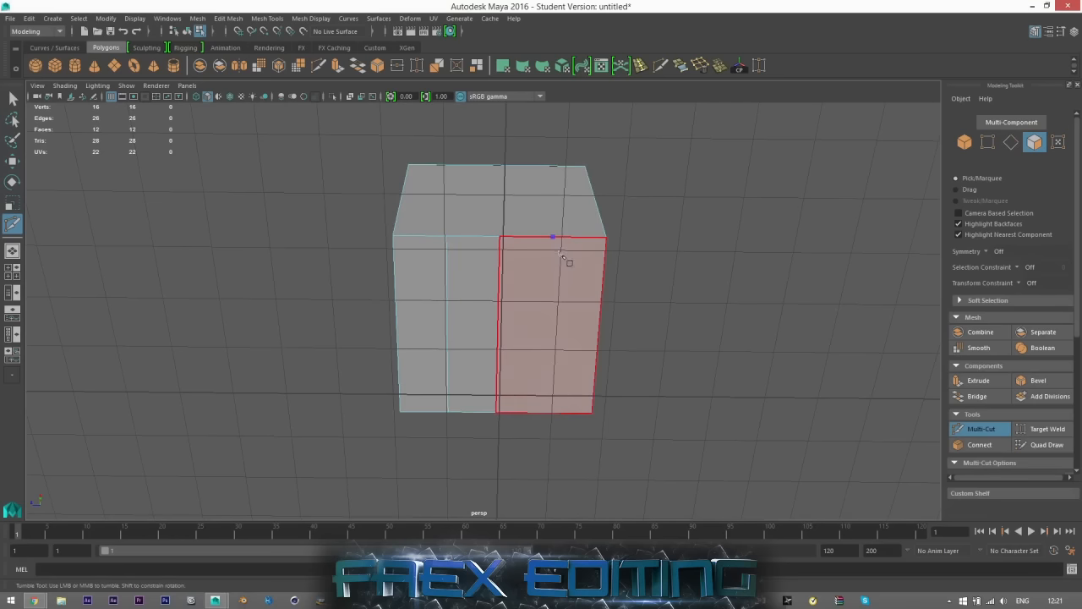
left_click(551, 399)
key("Return")
Step: Add three evenly spaced cuts across the strips, dividing the bottom face into a 4 by 4 grid
left_click_drag(478, 309, 496, 291, "alt")
left_click(392, 338)
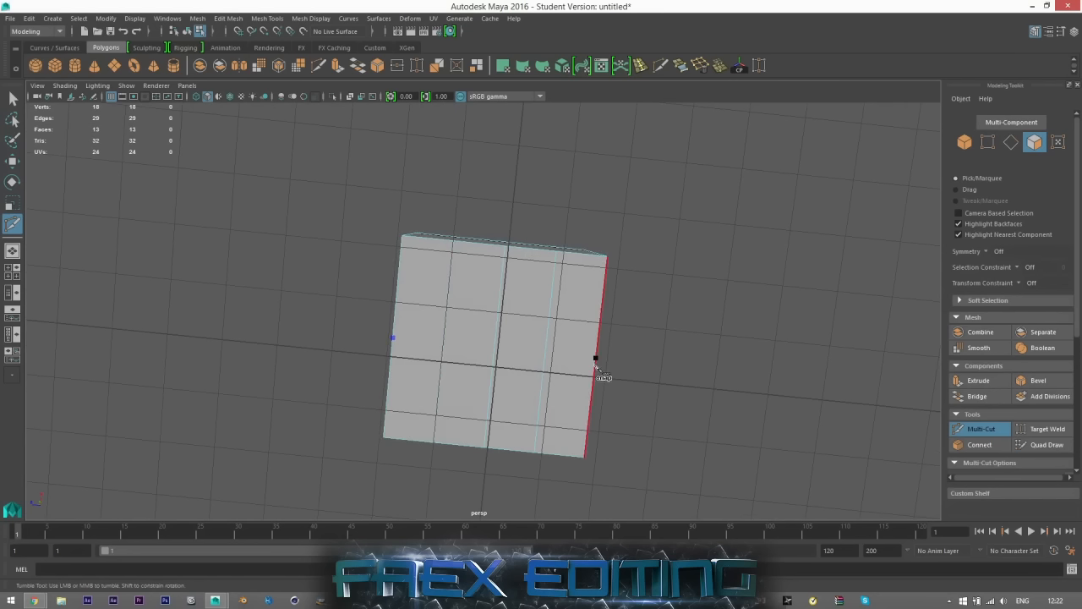
left_click(412, 291)
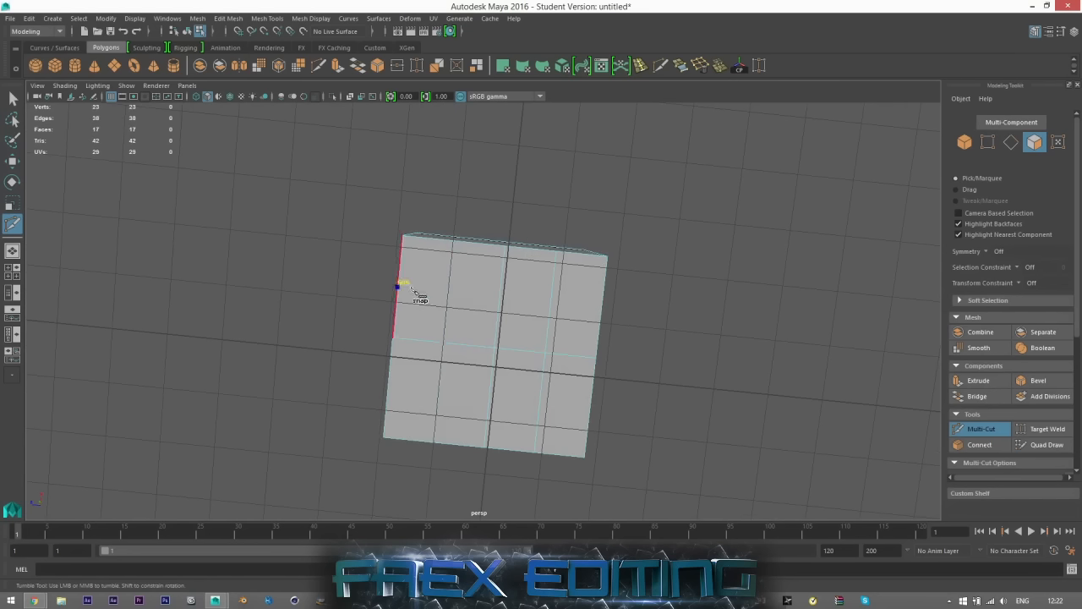
left_click(599, 312)
key("Return")
left_click(387, 396)
left_click(589, 408)
left_click(387, 387)
left_click(590, 410)
left_click_drag(573, 396, 585, 394, "alt")
Step: Select the non-corner faces of the bottom grid
left_click(11, 97)
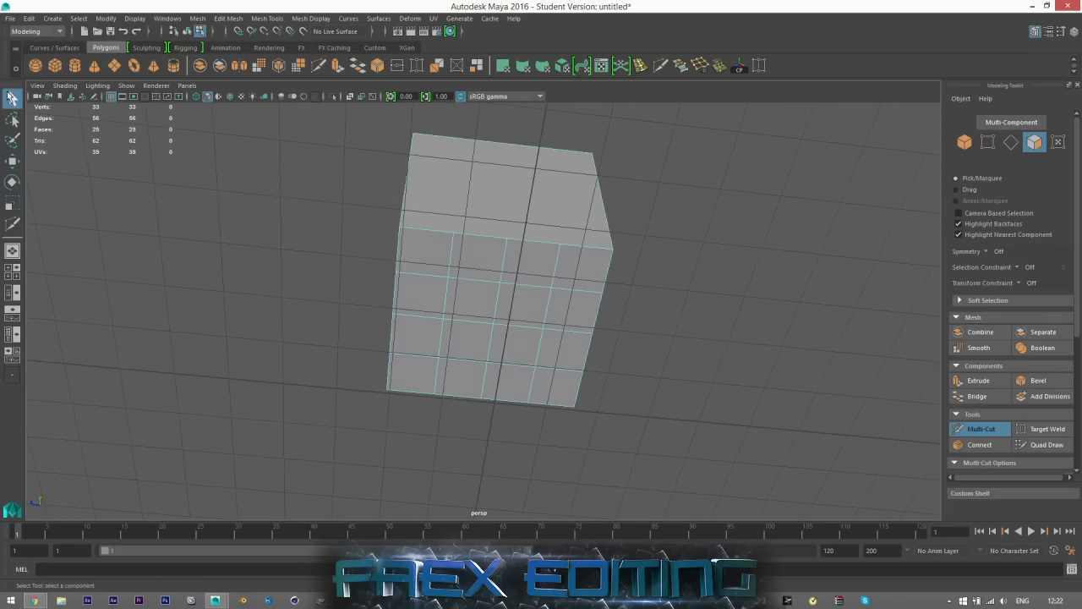
left_click(482, 263)
left_click(453, 296, "shift")
left_click(427, 332, "shift")
left_click(469, 338, "shift")
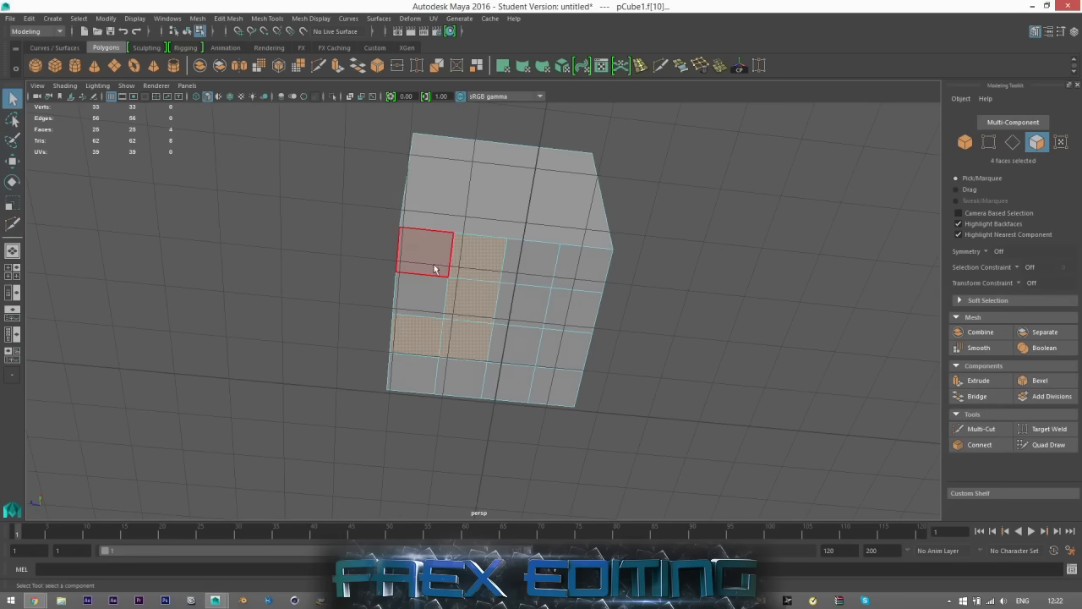
left_click(521, 306, "shift")
left_click(528, 271, "shift")
left_click(525, 332, "shift")
left_click(567, 324, "shift")
left_click(561, 343, "shift")
left_click(426, 299, "shift")
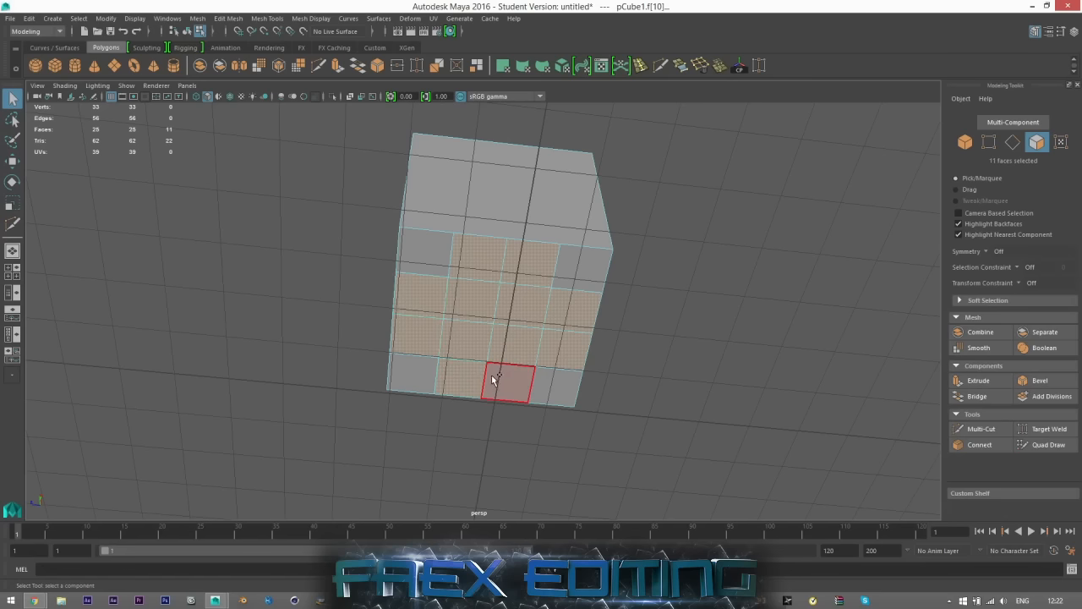
Step: Extrude the four corner faces of the bottom grid by about 3.86 to form legs
left_click(424, 262)
left_click(427, 374, "shift")
left_click(567, 394, "shift")
left_click(972, 381)
left_click_drag(568, 334, 554, 423, "alt")
left_click_drag(588, 310, 524, 314)
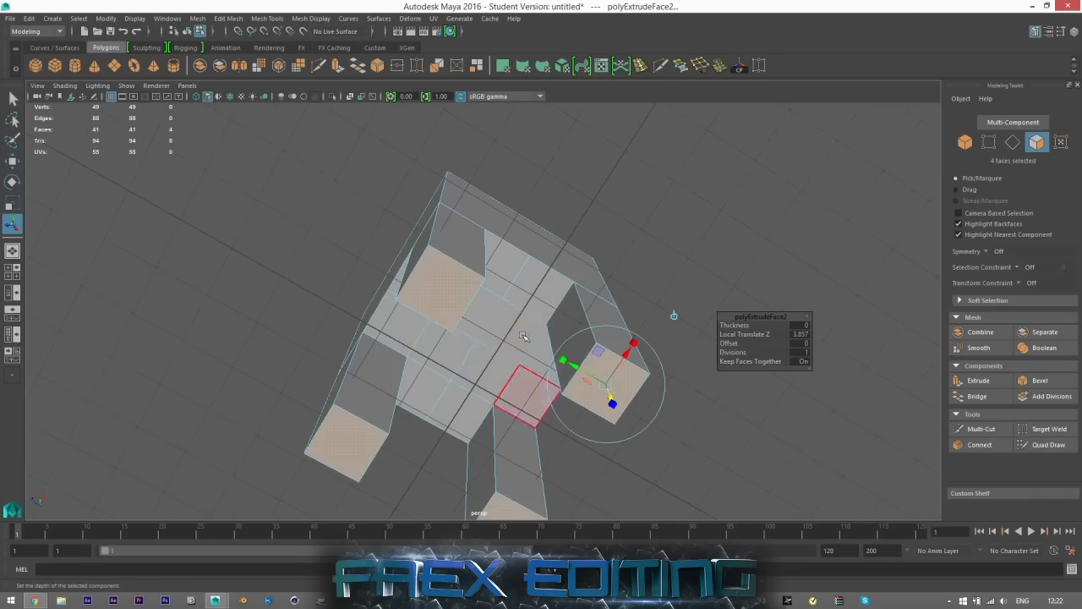
Step: Select the inner grid edges on the underside between the legs and remove them with Delete Edge/Vertex, adding that command to the shelf
left_click_drag(483, 378, 487, 340, "alt")
left_click(1011, 144)
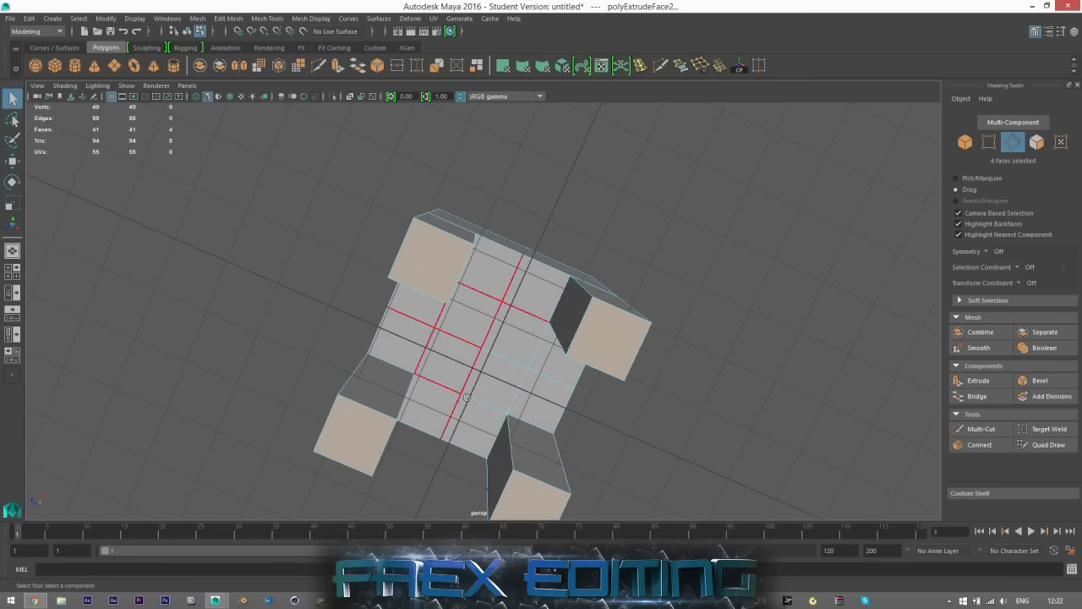
left_click_drag(540, 376, 539, 378)
left_click_drag(539, 378, 497, 361, "alt")
left_click_drag(576, 342, 452, 326, "alt")
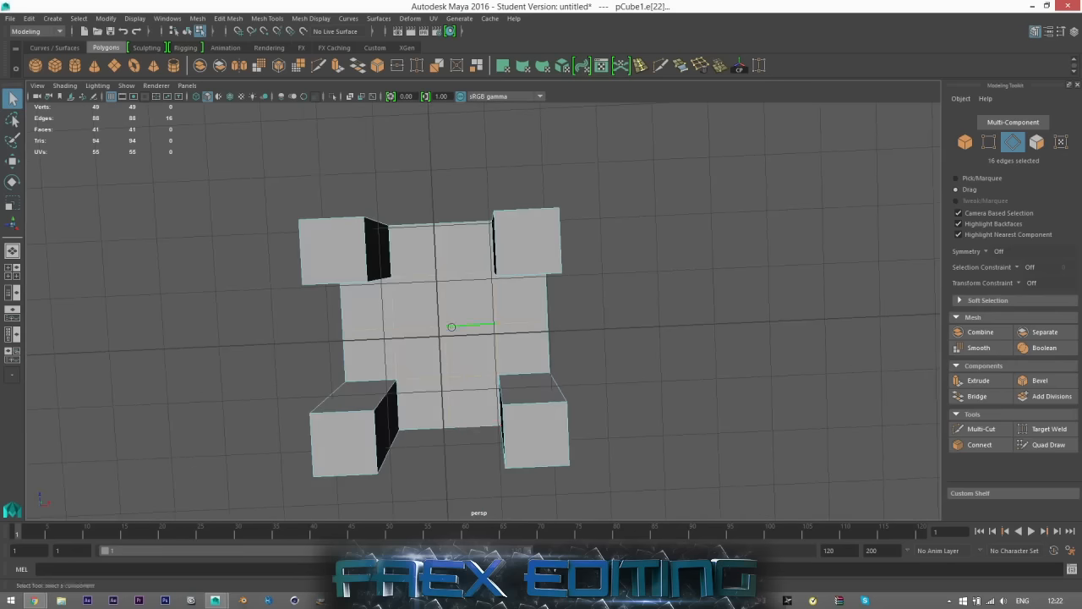
left_click(311, 19)
mouse_move(228, 18)
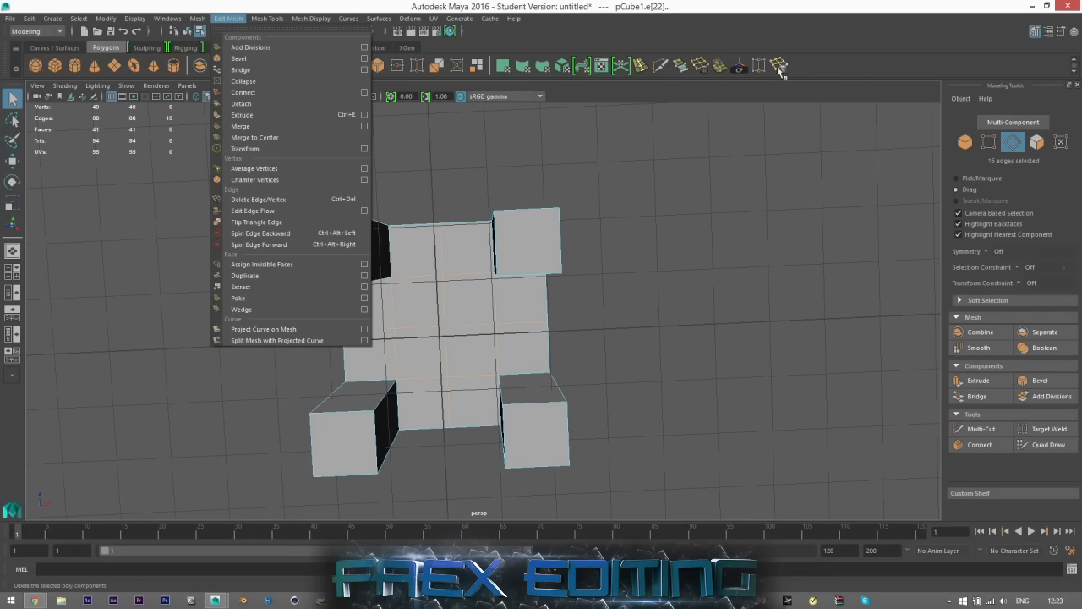
left_click(801, 62)
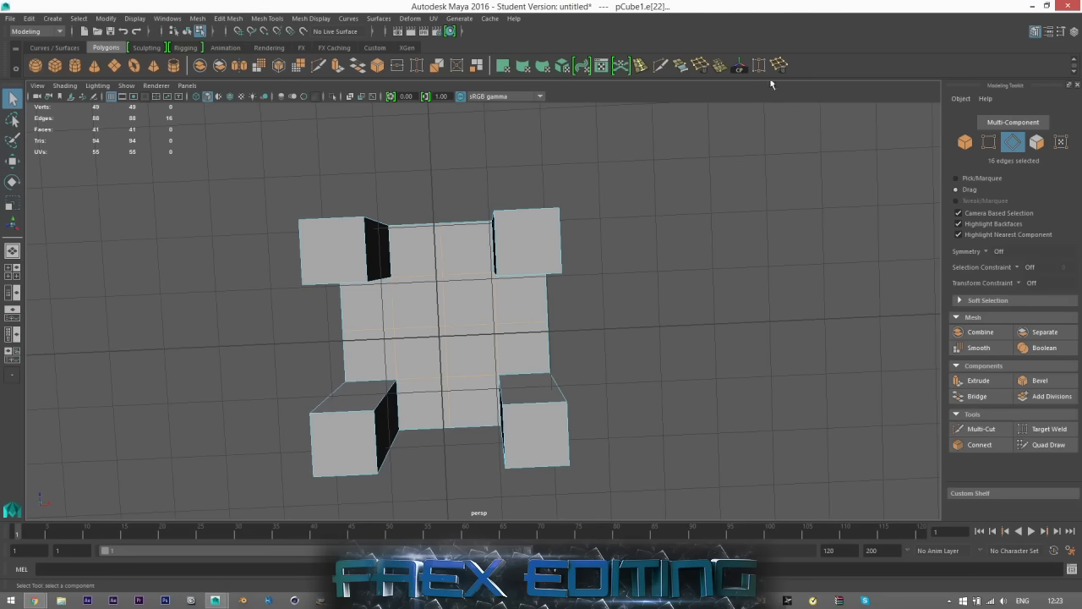
left_click(779, 64)
left_click_drag(432, 311, 529, 362, "alt")
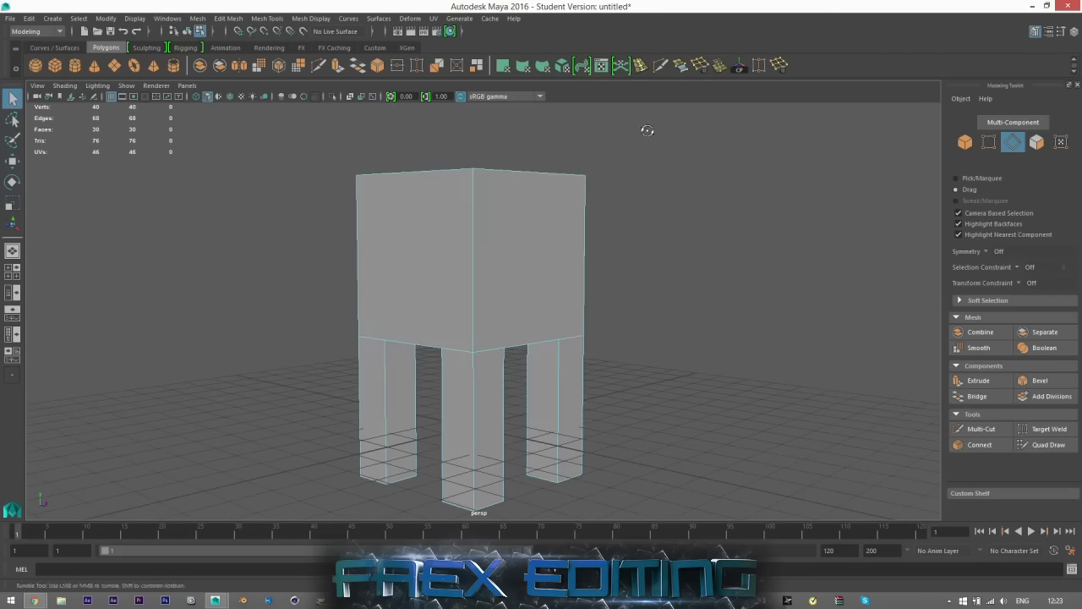
Step: Cut two horizontal edges across one side of the body, at half and quarter height
left_click_drag(647, 131, 625, 105, "alt")
left_click(653, 69)
left_click(403, 260)
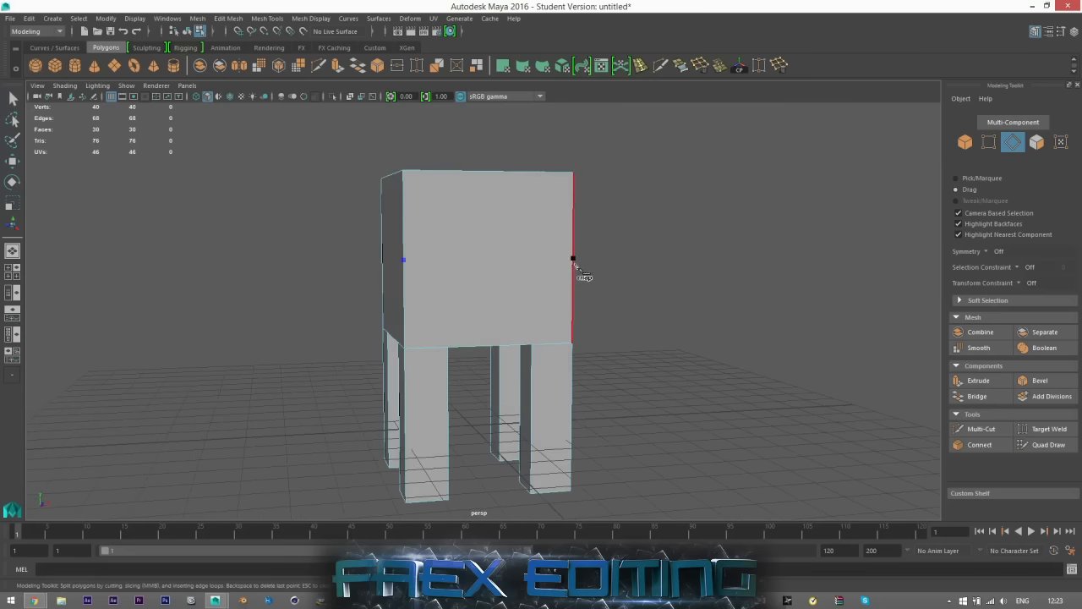
left_click(405, 304)
left_click(571, 310)
Step: Cut two vertical edges down the same side, at half and three-quarters of its width
left_click_drag(555, 316, 558, 333, "alt")
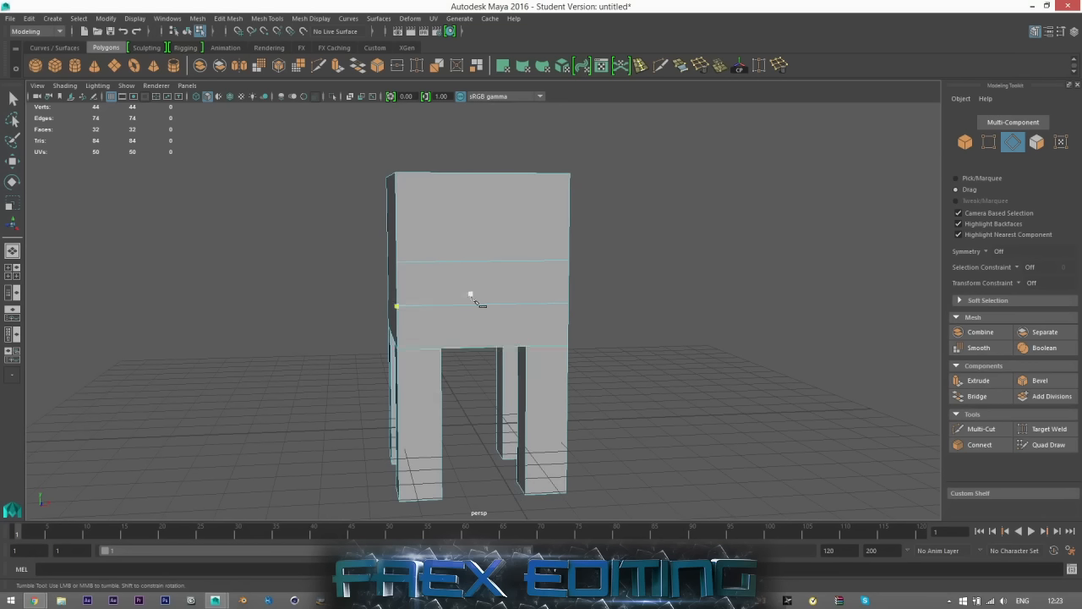
left_click(483, 347)
left_click(484, 173)
left_click(526, 173)
Step: Select the side's L-shaped border faces, and replace that selection with the four faces they enclose
left_click(13, 98)
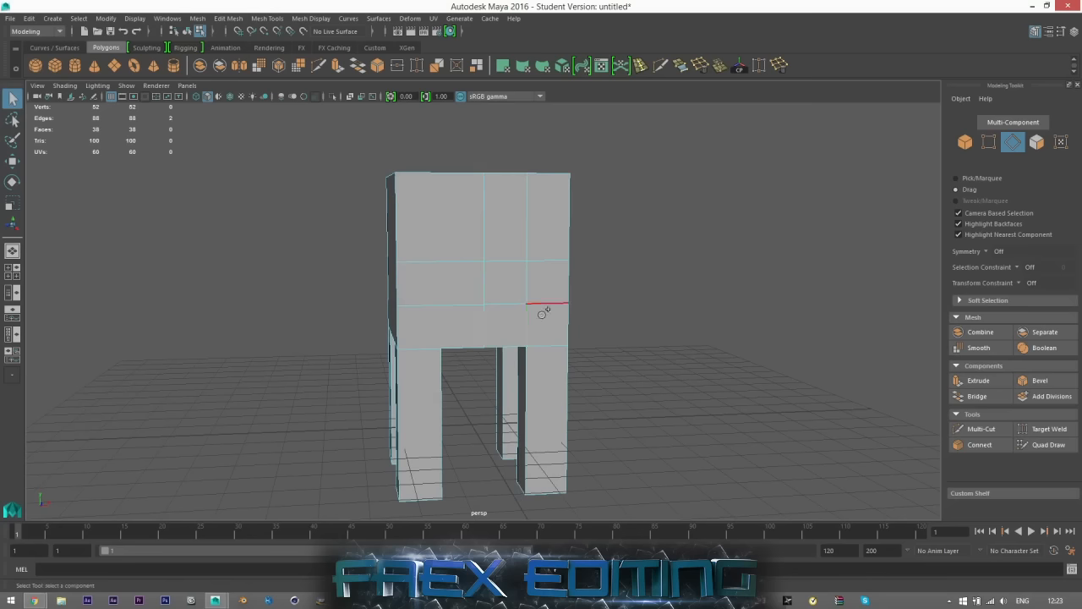
left_click(550, 269, "shift")
left_click(707, 64)
left_click(1036, 141)
left_click_drag(452, 321, 516, 331)
left_click_drag(560, 234, 558, 304, "alt")
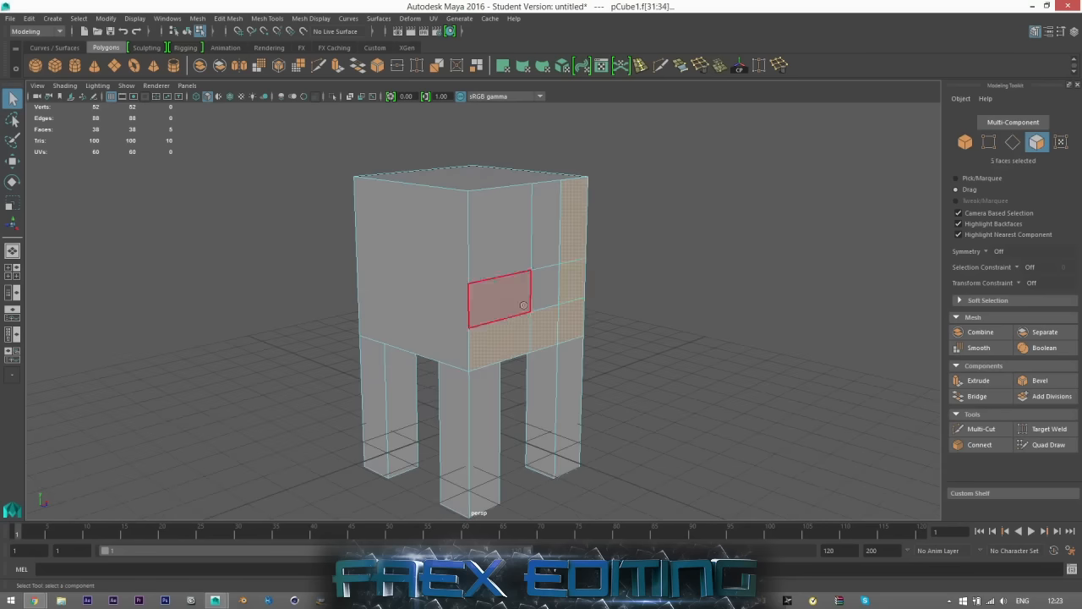
left_click_drag(537, 265, 505, 265, "shift")
left_click_drag(484, 331, 526, 335, "alt")
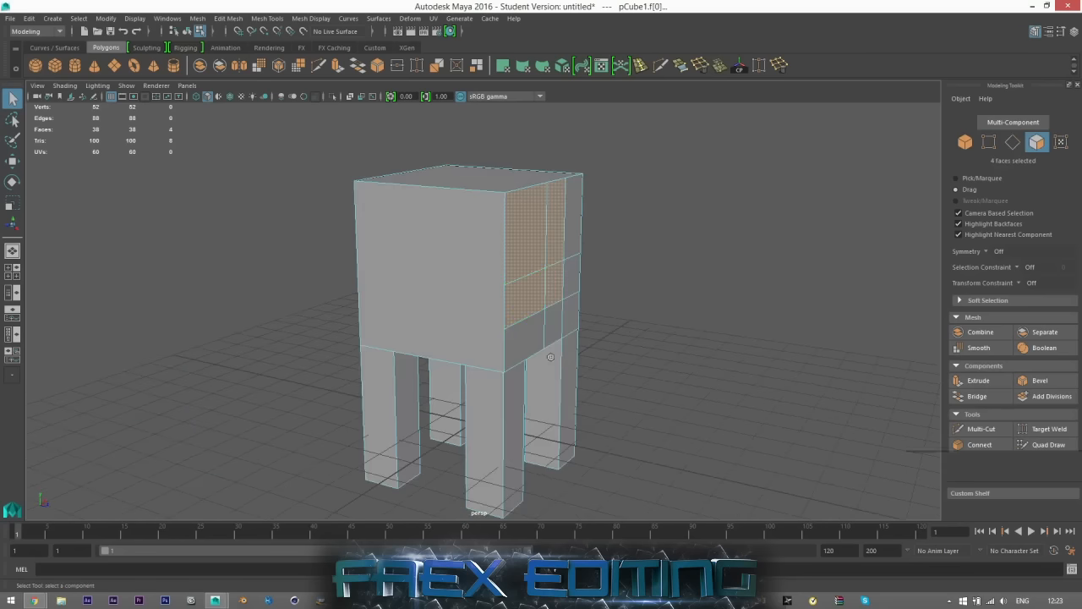
left_click_drag(550, 270, 477, 269, "alt")
Step: Continue both horizontal cuts across the adjacent side of the body with Multi-Cut
key("g")
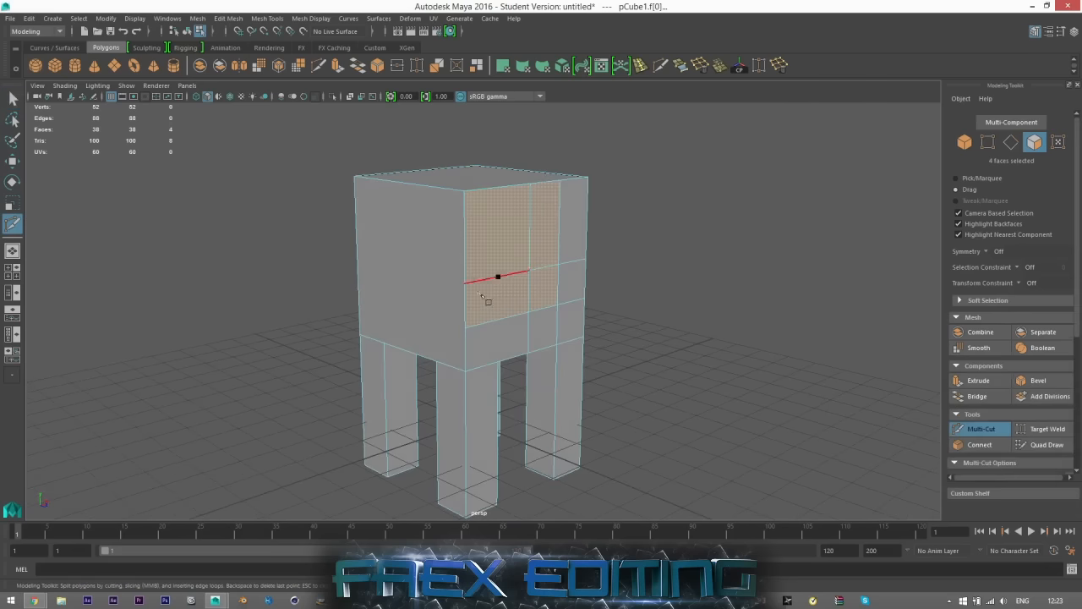
left_click(466, 288)
left_click(367, 267)
right_click(376, 272)
left_click(465, 328)
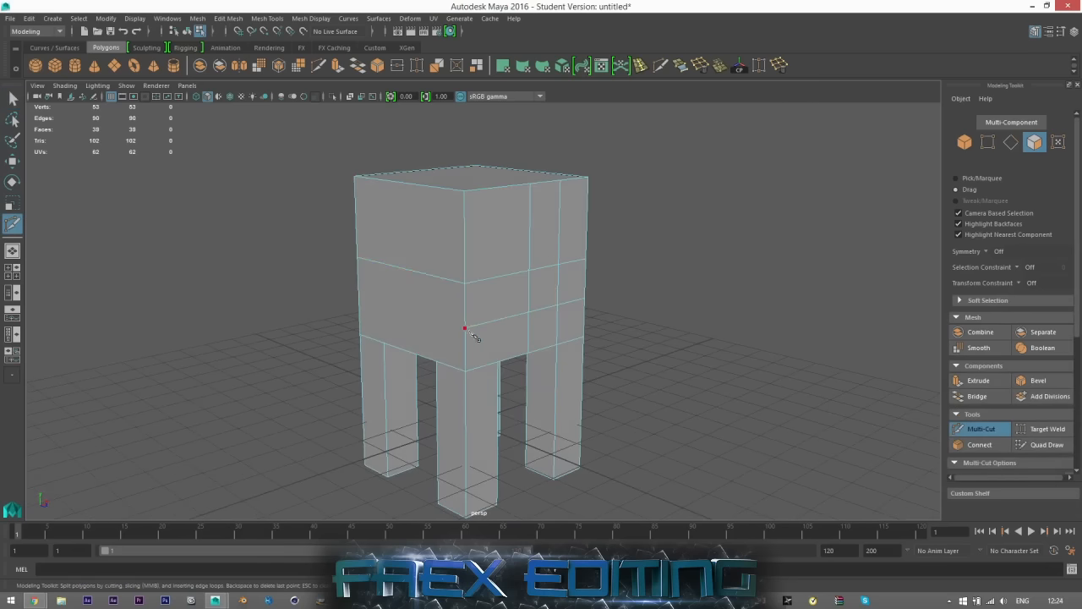
left_click(362, 332)
right_click(369, 323)
Step: Carry both horizontal cuts around the remaining two sides of the body
left_click_drag(368, 324, 565, 306, "alt")
left_click(563, 288)
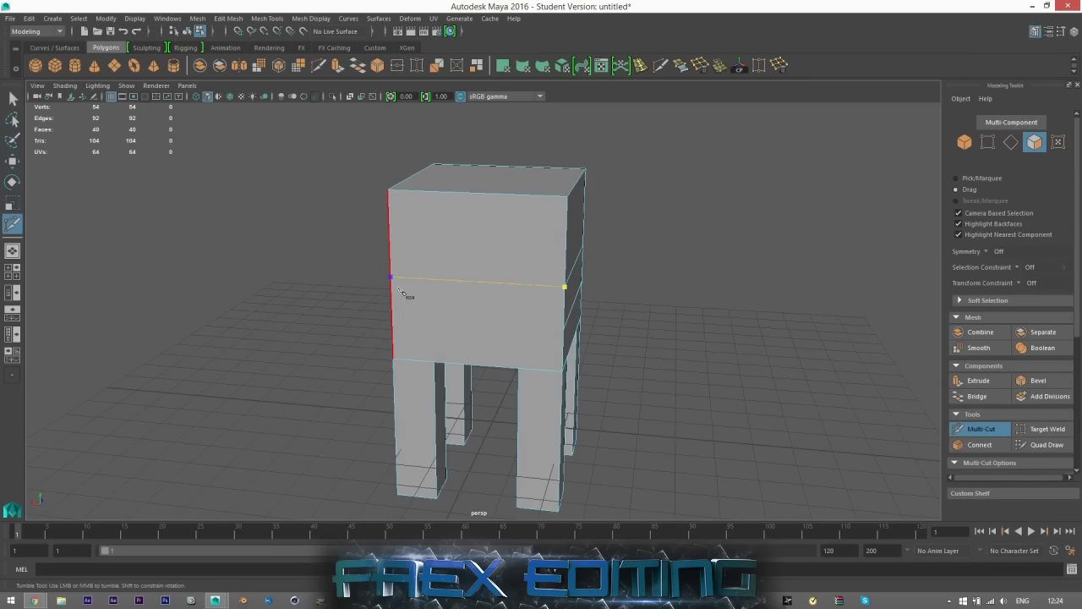
left_click(391, 277)
right_click(603, 362)
left_click(566, 332)
left_click(412, 320)
right_click(357, 333)
left_click_drag(357, 333, 507, 338, "alt")
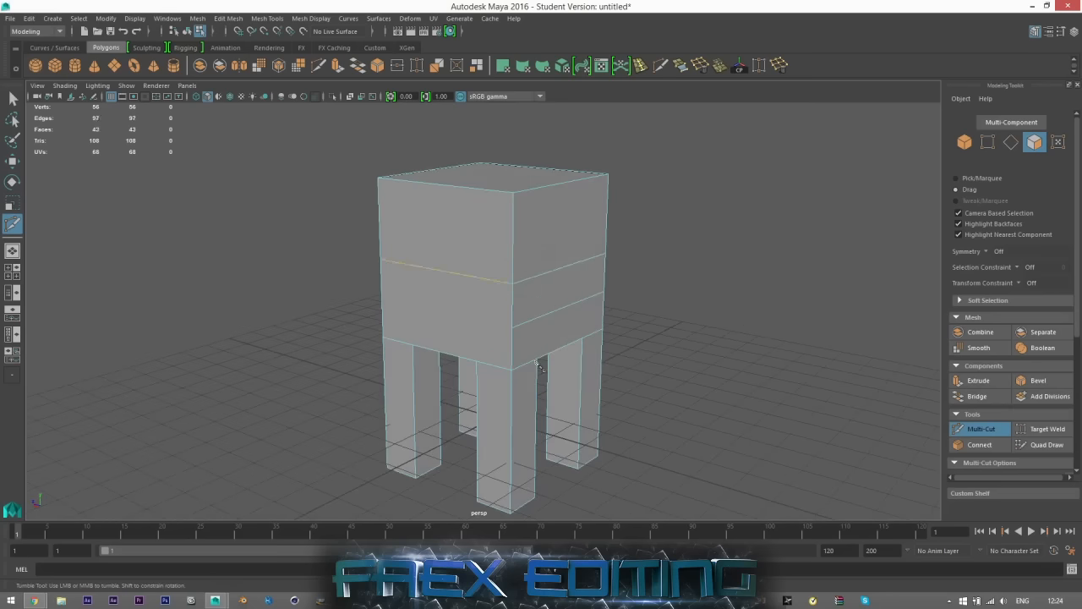
left_click(512, 328)
right_click(387, 306)
Step: Cut two matching vertical edges, at the middle and quarter of the width, down the opposite side of the body
left_click_drag(510, 377, 336, 372, "alt")
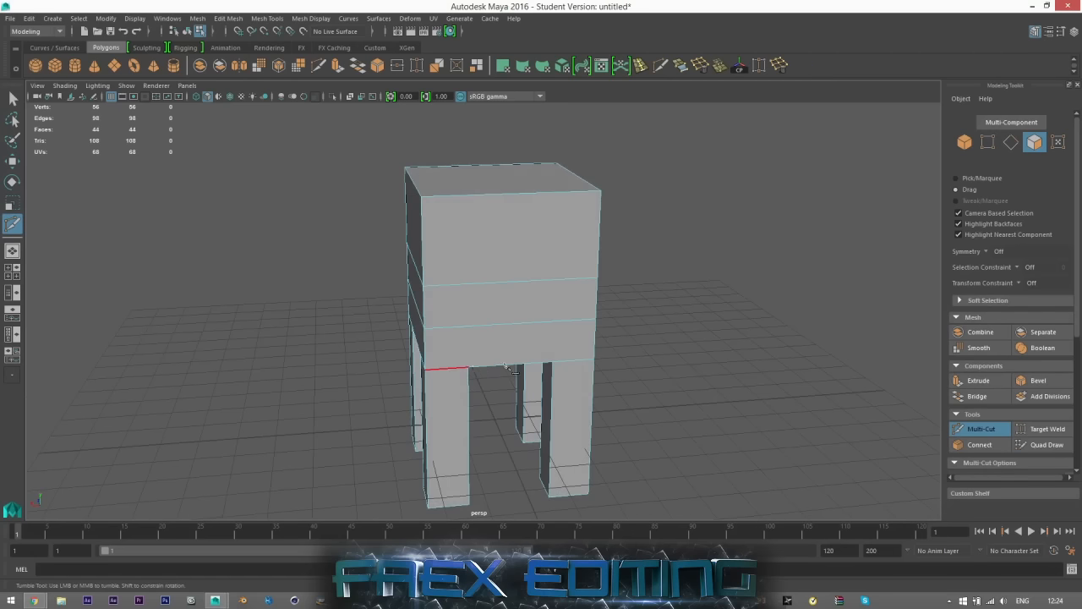
left_click(512, 368)
left_click(513, 193)
right_click(523, 211)
left_click_drag(482, 348, 461, 346, "alt")
left_click(455, 365, "shift")
left_click(456, 195, "shift")
left_click_drag(506, 249, 363, 300, "alt")
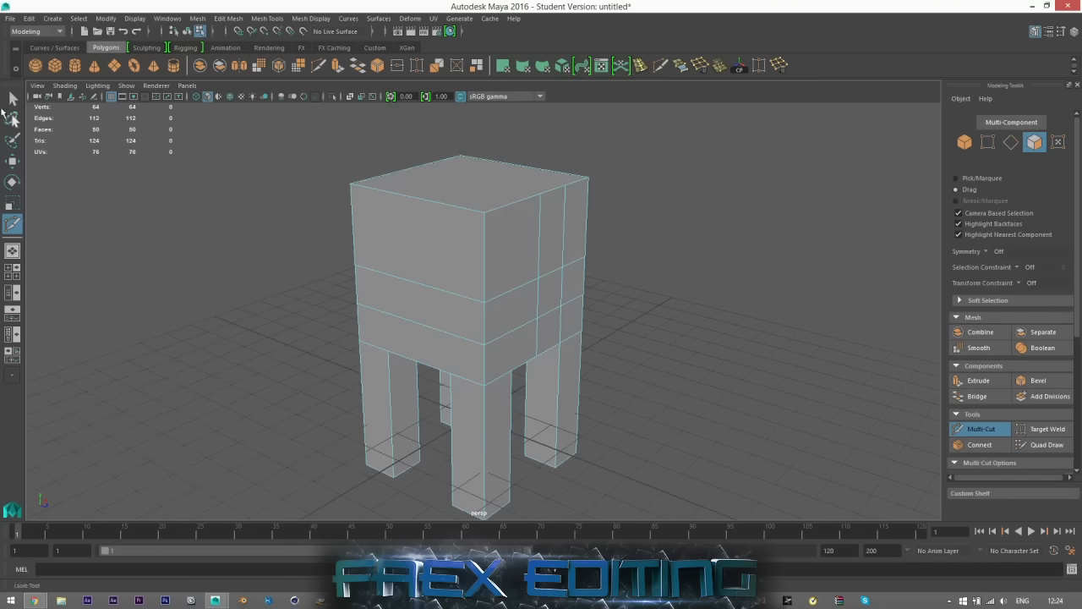
Step: Try to extrude the large upper face beside the vertical cuts inward by about 3.75, and undo it
left_click(10, 100)
left_click(511, 245)
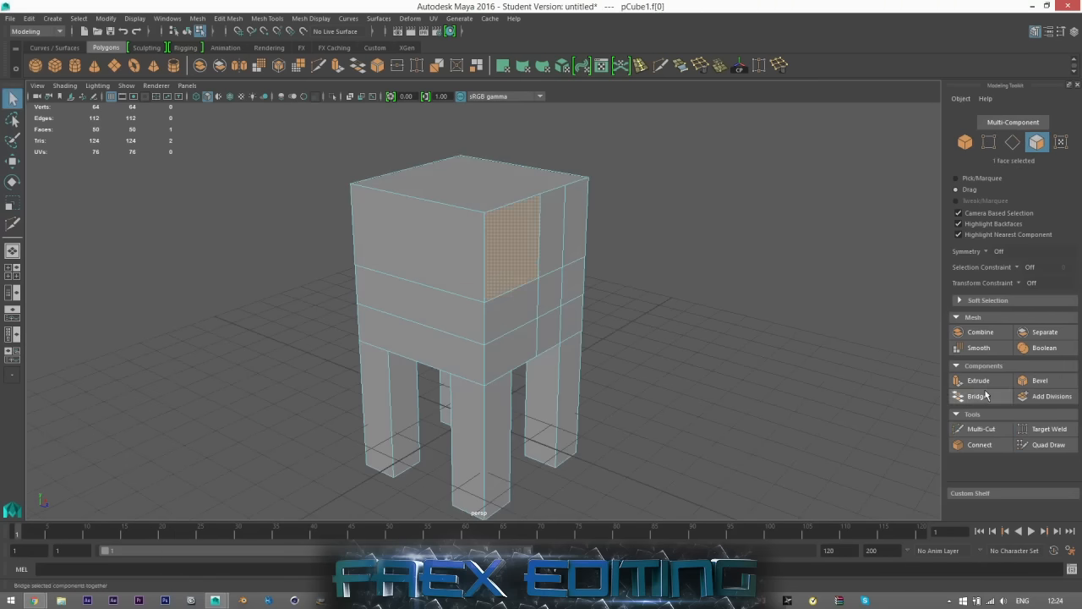
left_click(979, 380)
left_click_drag(541, 254, 473, 221)
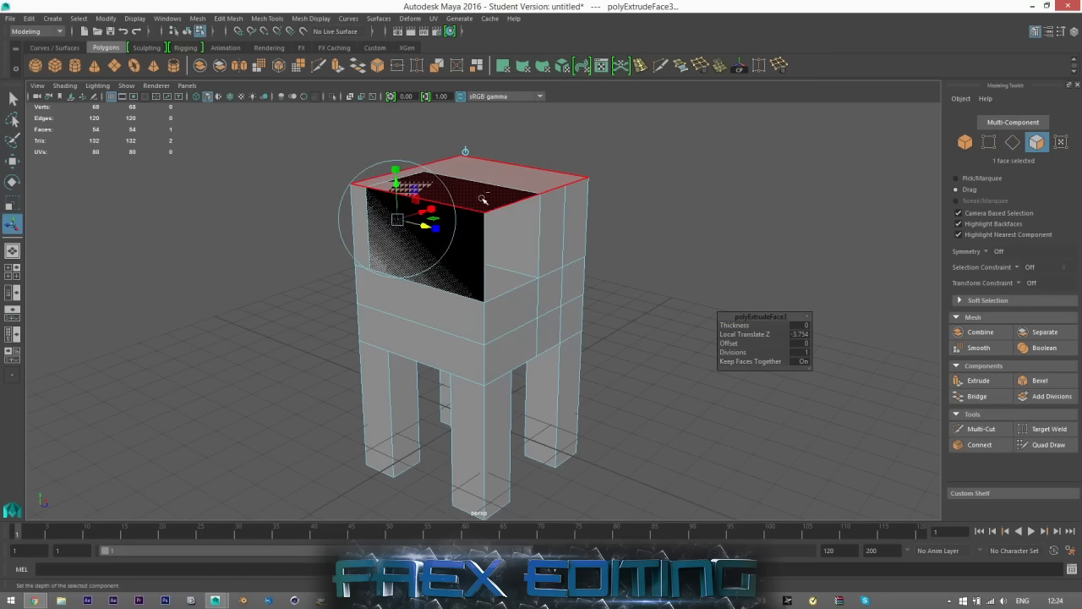
key("ctrl+z")
key("ctrl+z")
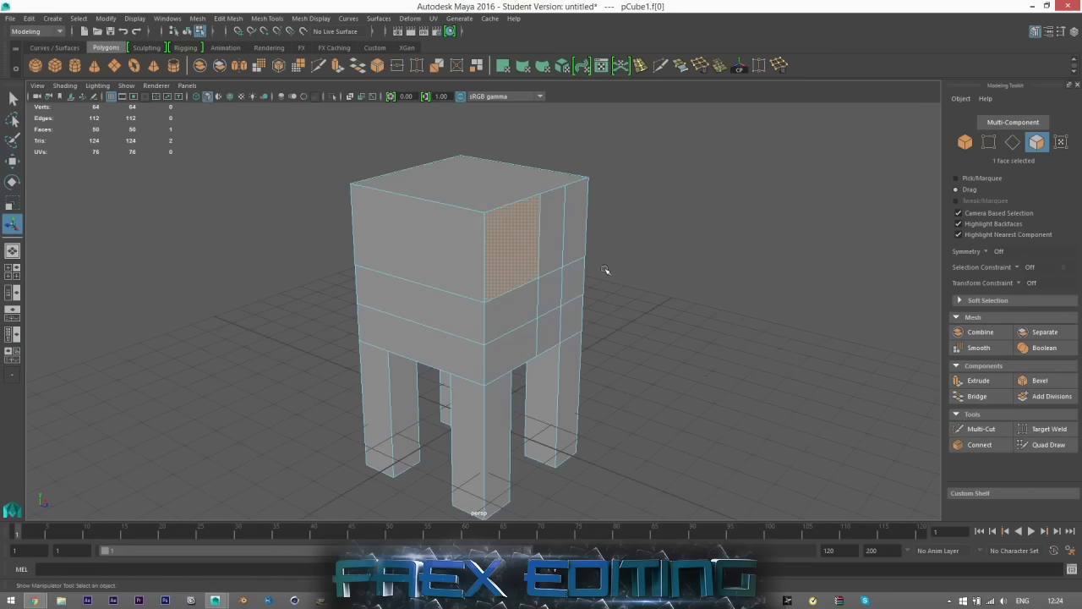
Step: Cut across the top face, joining the middle vertical cuts of the two opposite sides
left_click_drag(551, 304, 497, 294, "alt")
left_click_drag(481, 331, 507, 321, "alt")
left_click(1040, 146)
left_click_drag(493, 282, 634, 216, "alt")
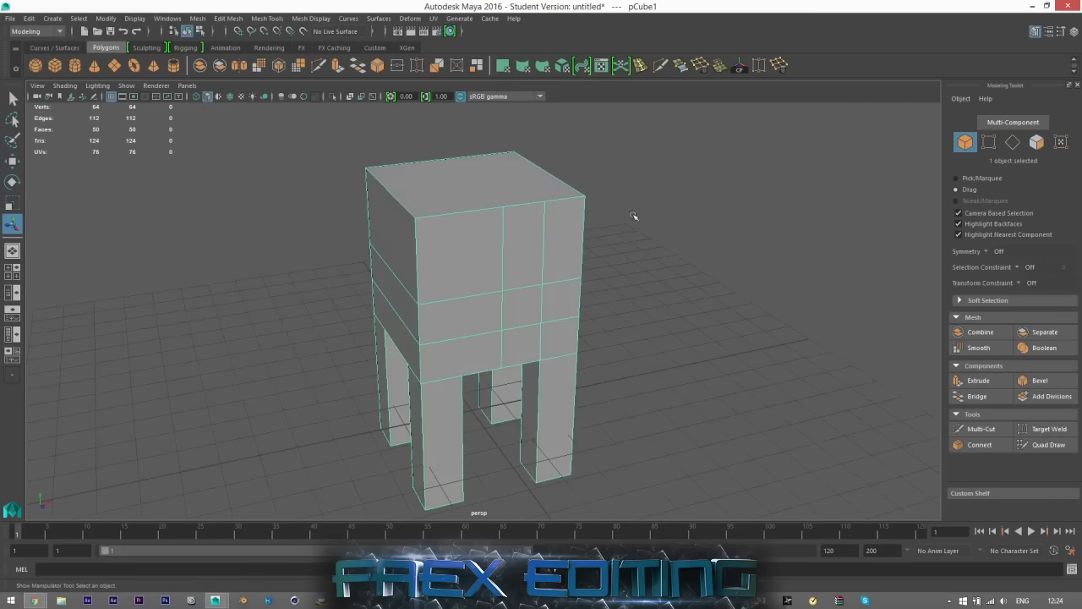
left_click_drag(522, 220, 590, 216, "alt")
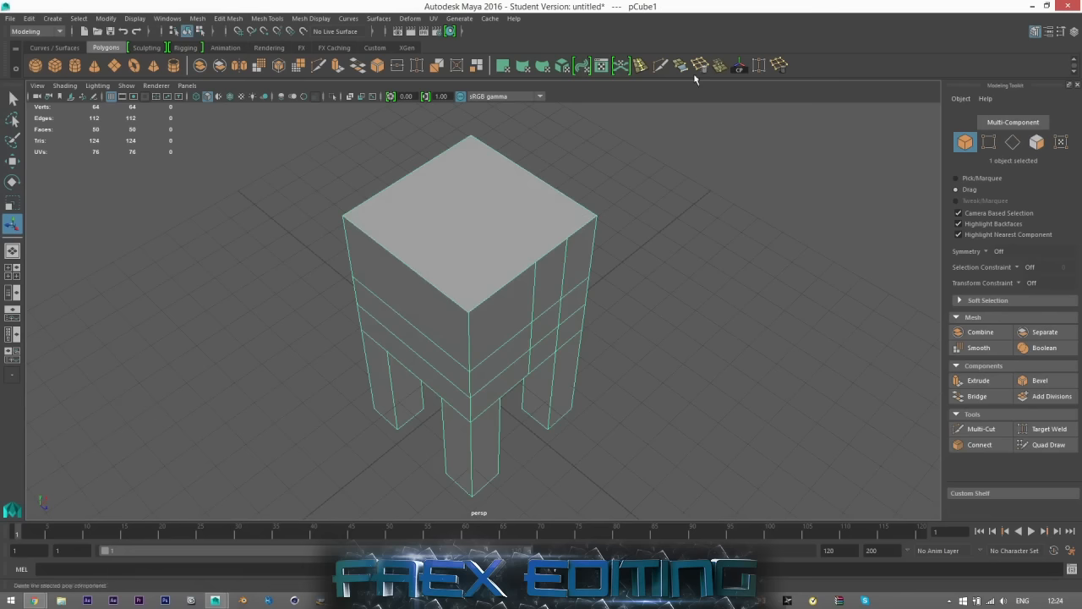
left_click(660, 65)
left_click(535, 262)
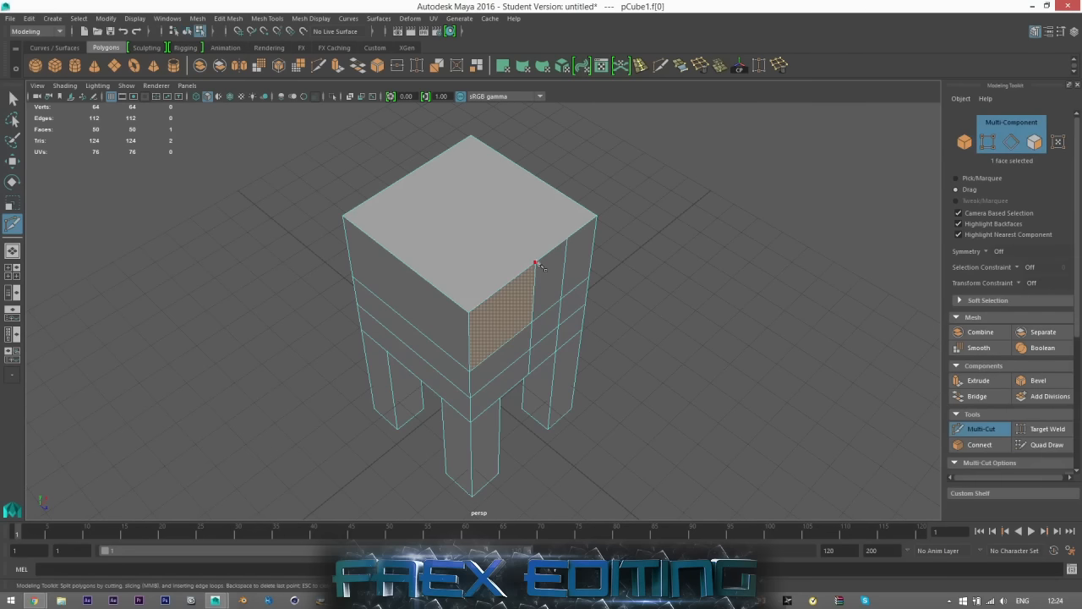
right_click(412, 177)
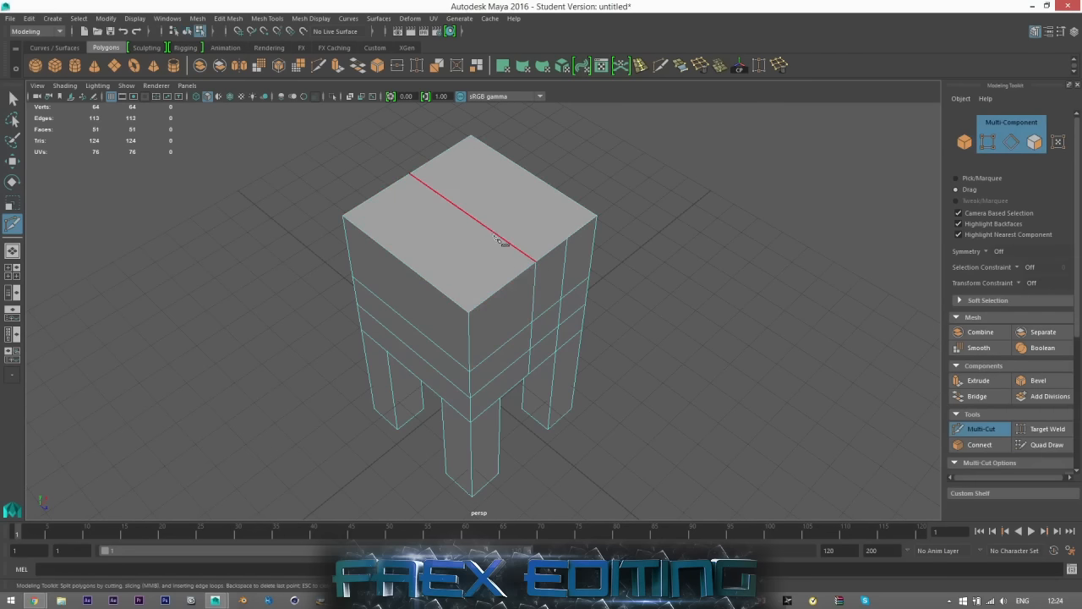
Step: Cut across the top face, joining the quarter-width vertical cuts of the two opposite sides
mouse_move(500, 264)
left_mouse_down("alt")
mouse_move(454, 238)
mouse_move(495, 243)
left_mouse_up("alt")
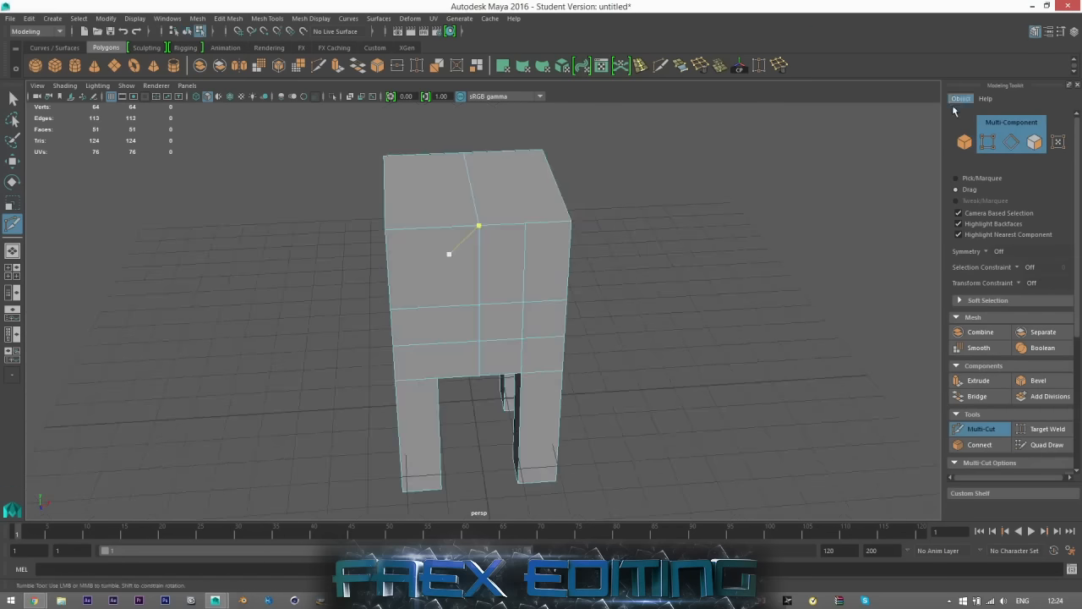
left_click(1036, 142)
left_click(12, 98)
left_click_drag(516, 248, 545, 242, "alt")
key("g")
left_click(534, 259)
left_click_drag(493, 211, 531, 209, "alt")
right_click(527, 194)
left_click_drag(526, 258, 482, 223, "alt")
left_click(965, 142)
left_click(13, 100)
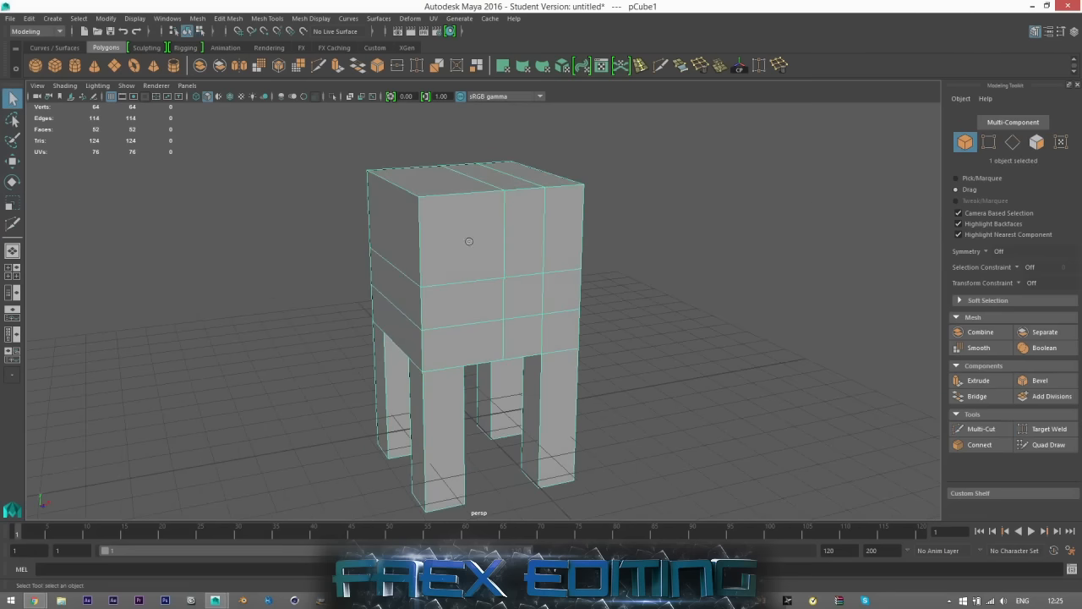
Step: Delete the top and side faces above the lower horizontal cut, except those of the quarter-width strip that forms the backrest
left_click(1036, 142)
left_click(443, 265)
mouse_move(495, 249)
left_mouse_down()
mouse_move(512, 221)
mouse_move(515, 287)
mouse_move(389, 279)
mouse_move(383, 266)
mouse_move(572, 279)
mouse_move(492, 282)
mouse_move(515, 285)
mouse_move(503, 282)
left_mouse_up()
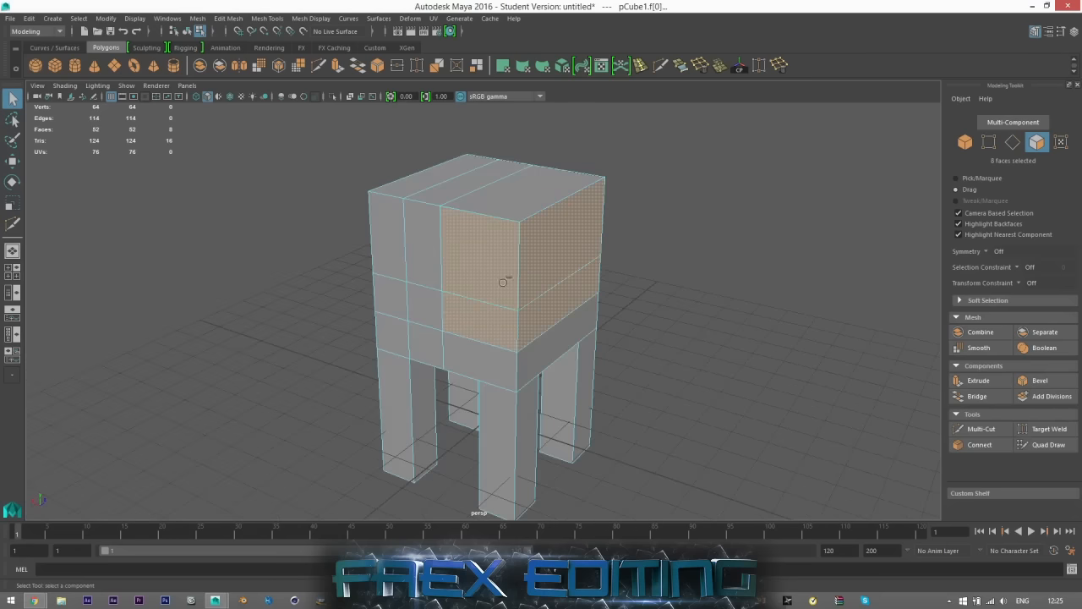
mouse_move(421, 244)
left_mouse_down("shift")
mouse_move(461, 182)
mouse_move(603, 289)
mouse_move(372, 279)
left_mouse_up("shift")
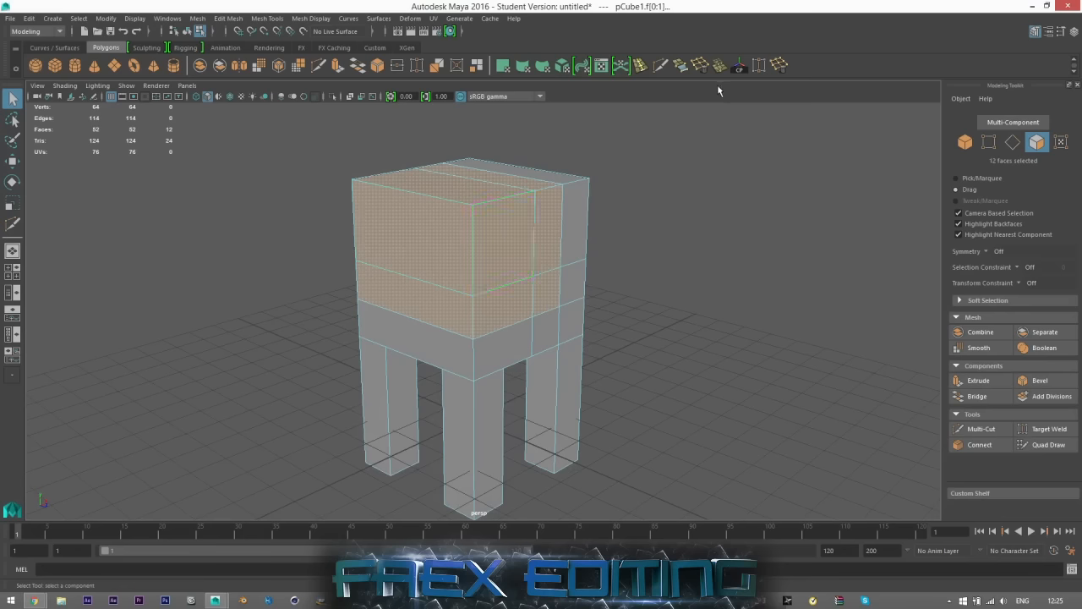
key("Delete")
left_click_drag(494, 298, 346, 263, "alt")
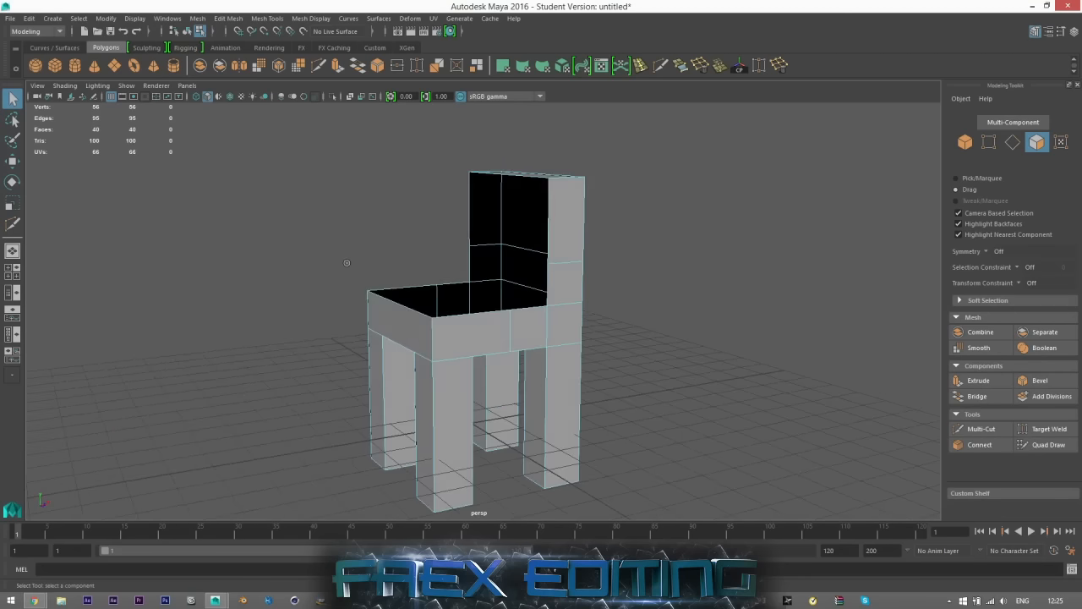
left_click_drag(391, 324, 390, 349, "alt")
scroll(389, 349, "up", 1)
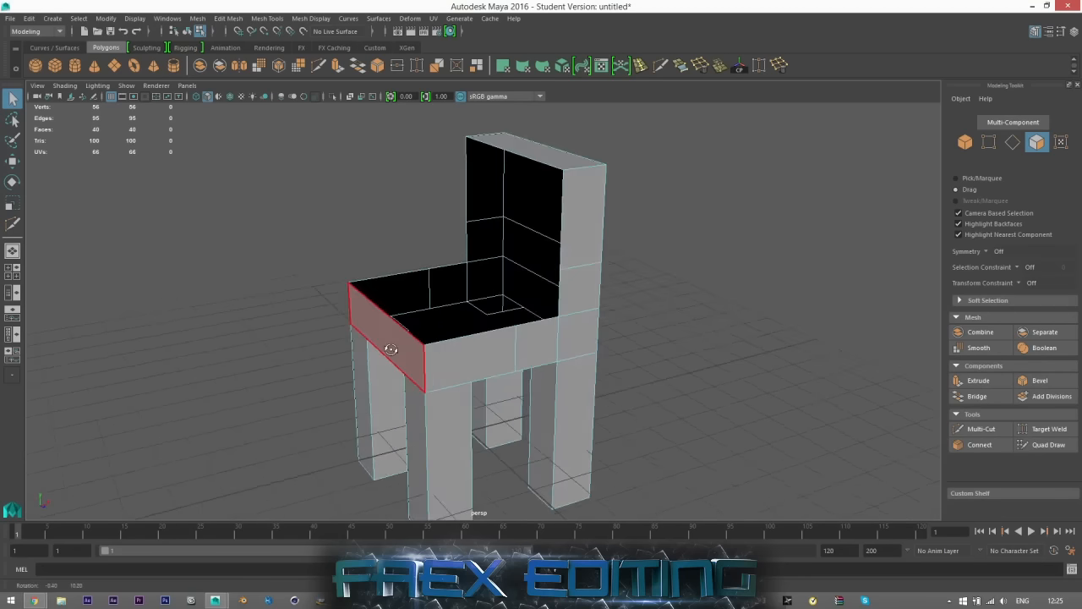
left_click_drag(584, 364, 552, 369, "alt")
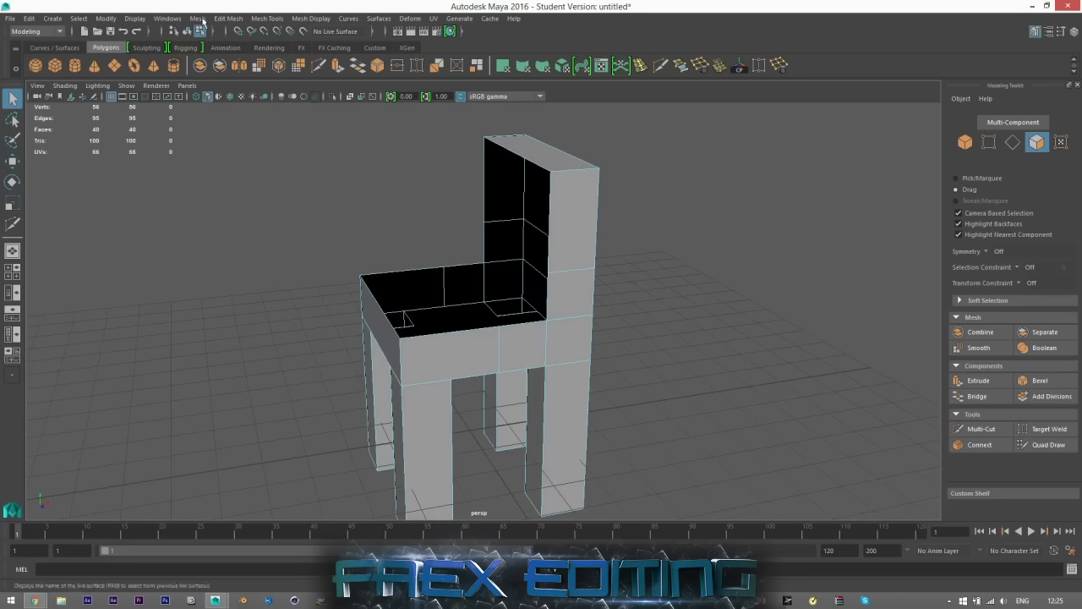
Step: Try to fill the front part of the seat opening using Append to Polygon between the two side edges, and undo it
left_click(268, 19)
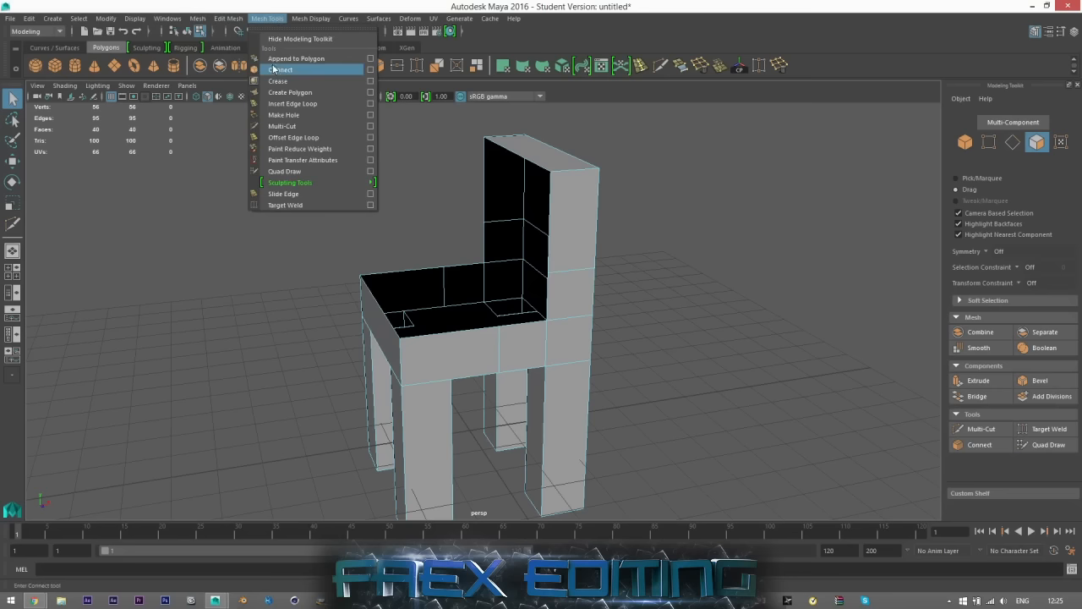
left_click(302, 59)
left_click_drag(423, 360, 394, 279, "alt")
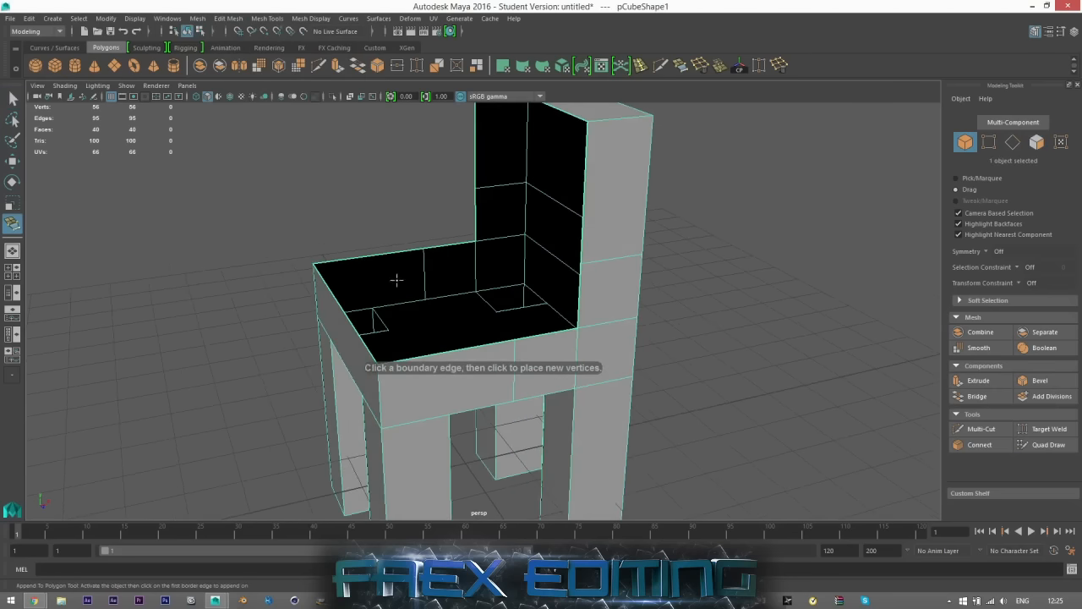
left_click(369, 254)
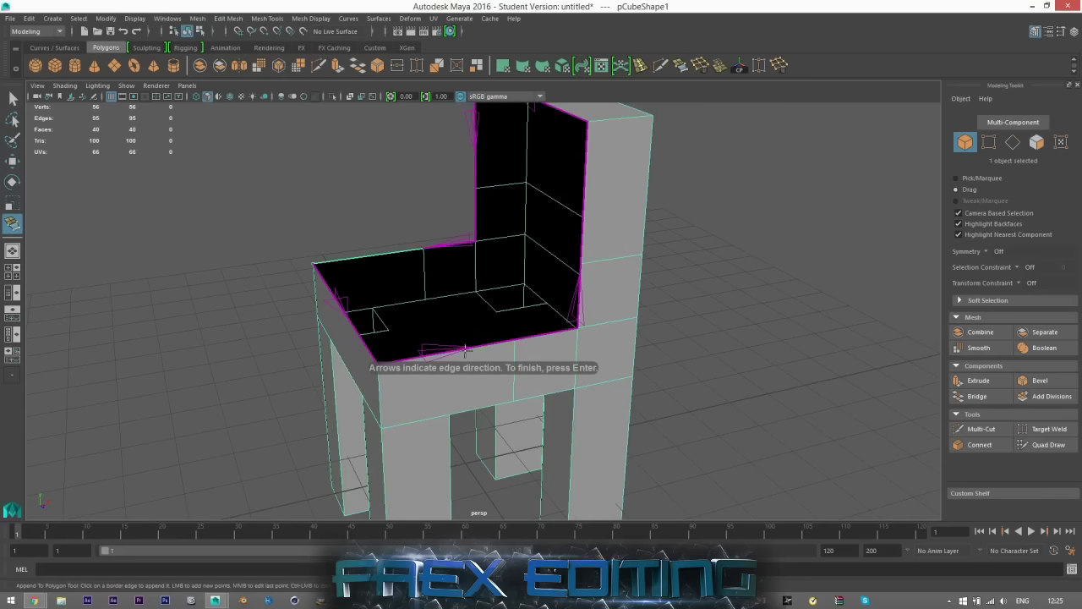
left_click(432, 350)
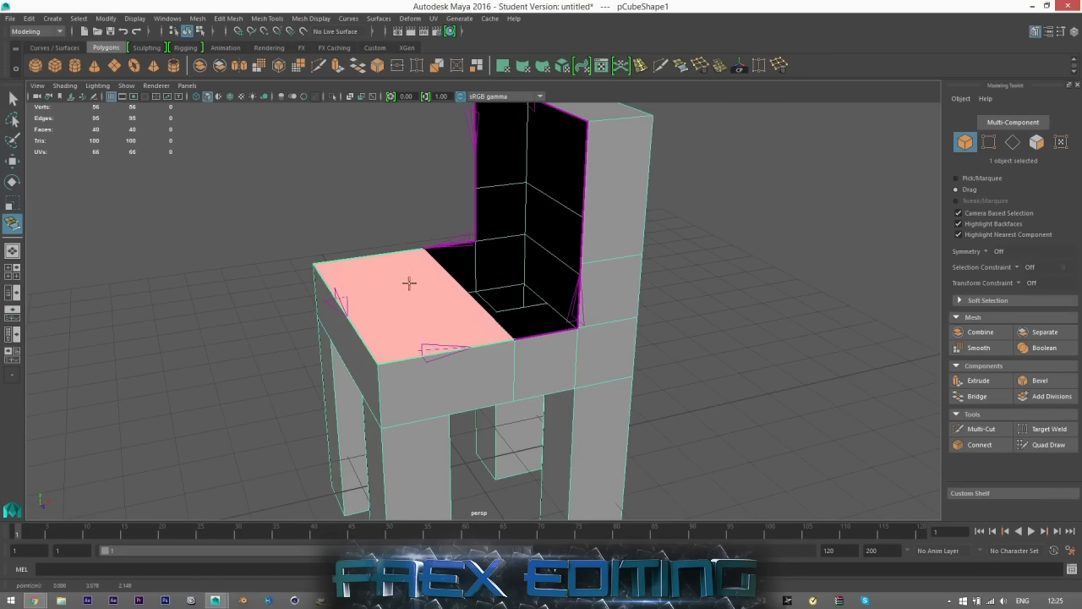
left_click_drag(510, 339, 453, 327, "alt")
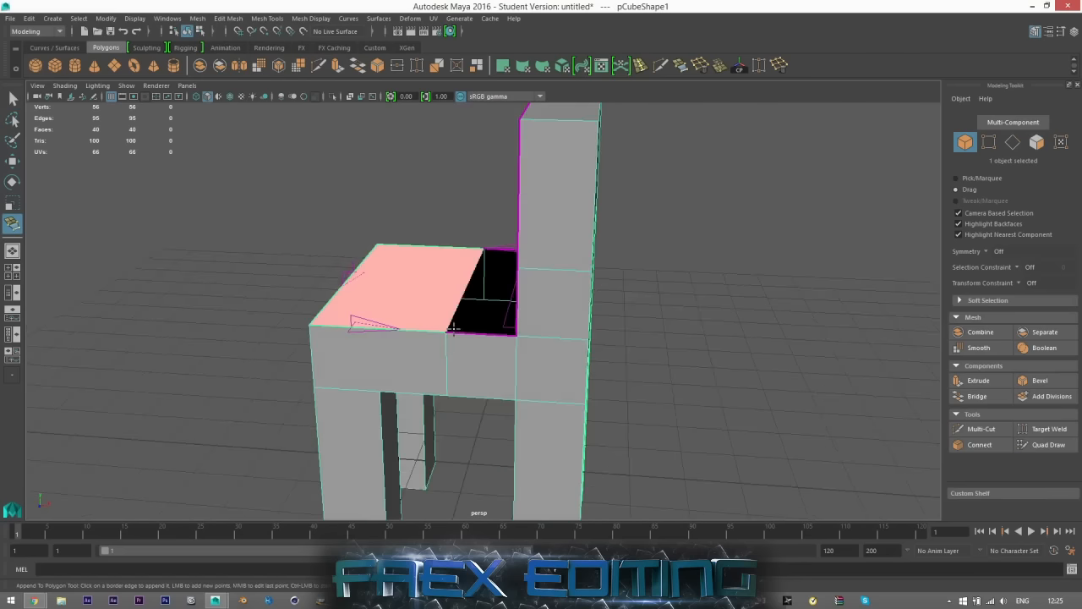
key("q")
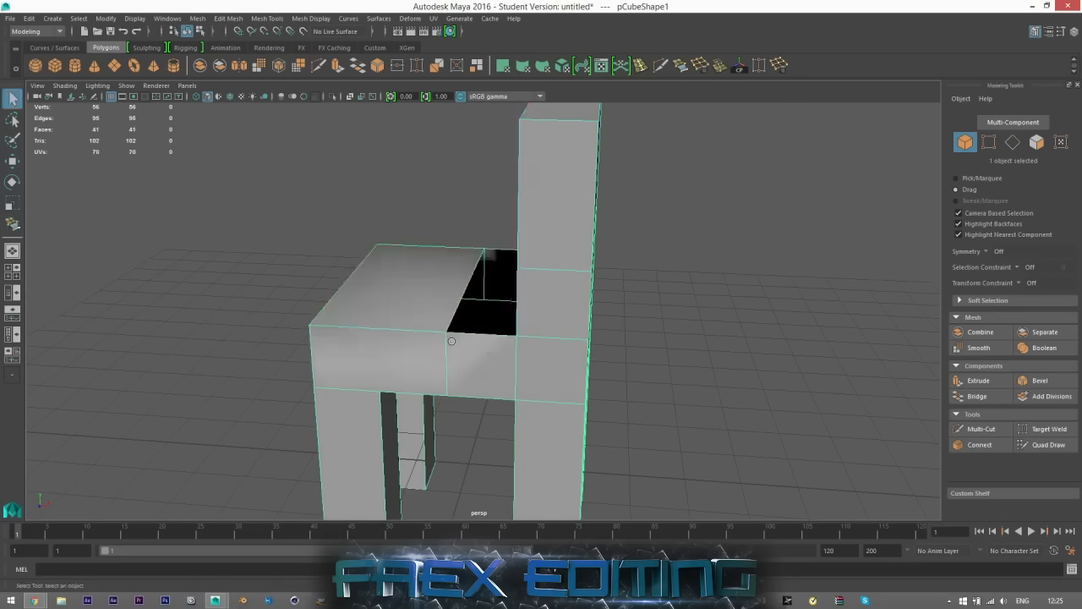
left_click_drag(452, 340, 497, 379, "alt")
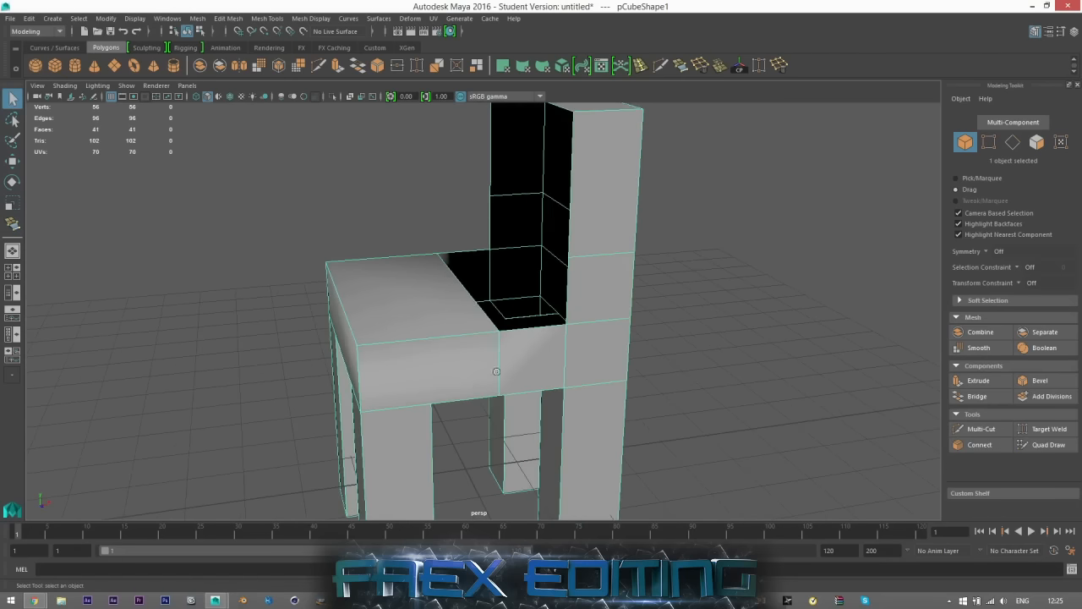
key("ctrl+z")
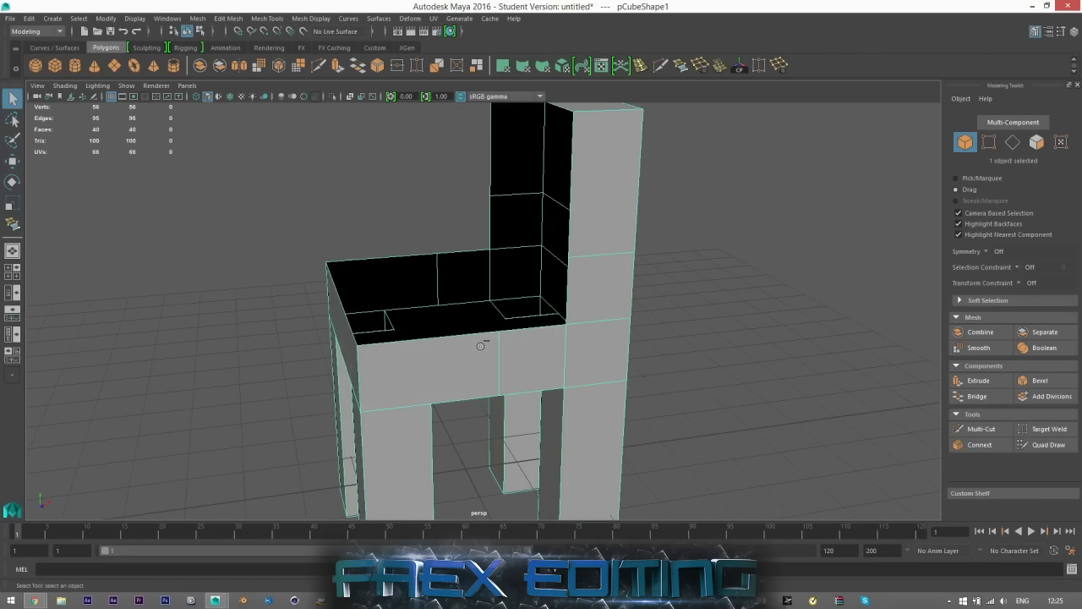
Step: Delete the two vertical edges that divide the seat band on one side of the chair
middle_click_drag(499, 338, 485, 359, "alt")
left_click(1014, 142)
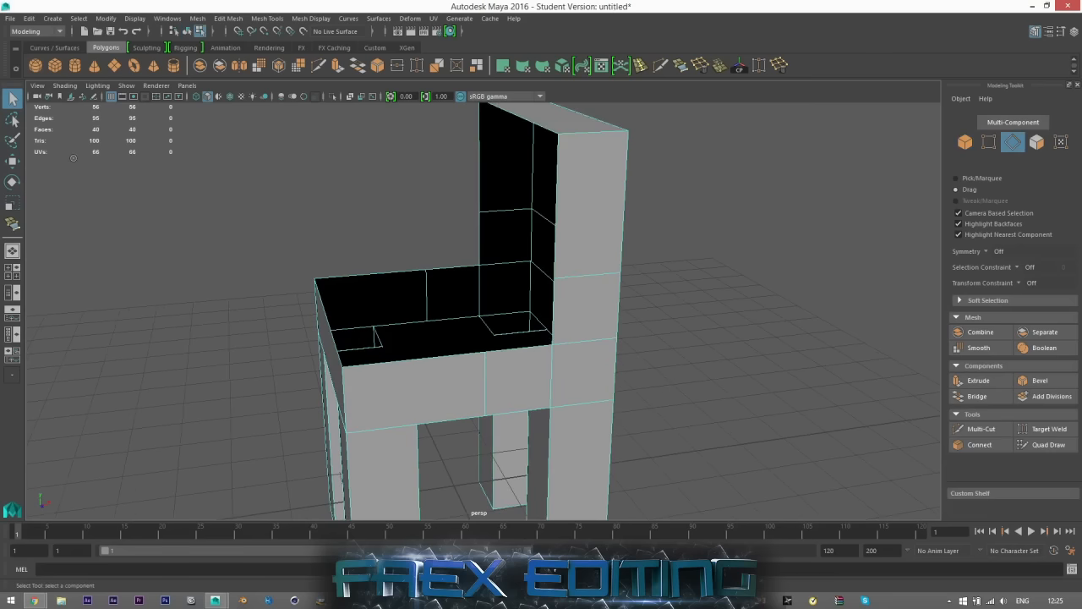
left_click(13, 100)
left_click(558, 316)
left_click(483, 347, "shift")
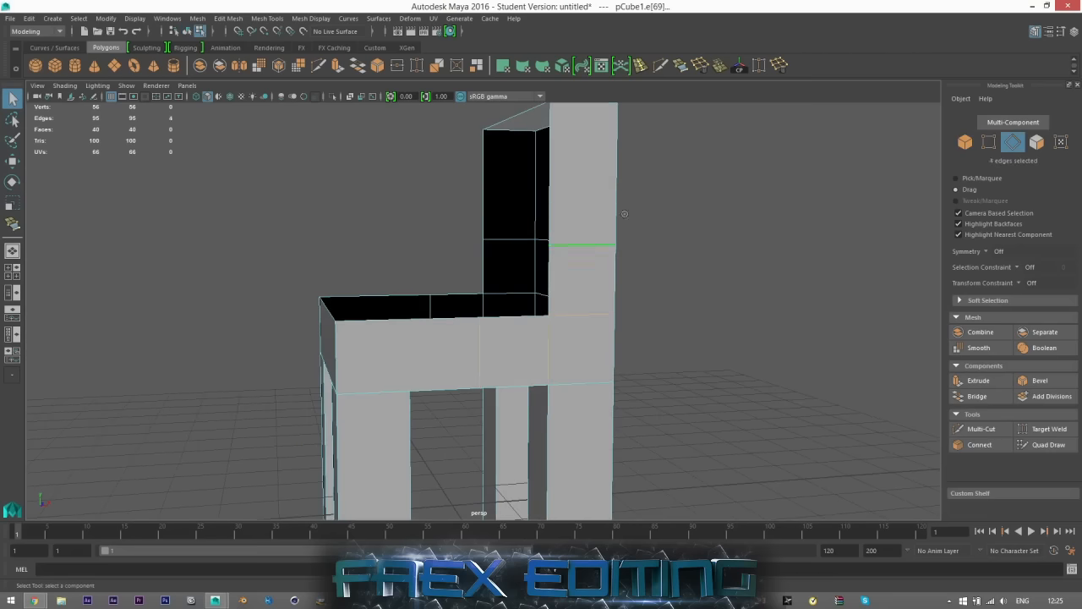
left_click(699, 65)
key("ctrl+z")
left_click(558, 361)
left_click(484, 360, "shift")
left_click(707, 74)
Step: Delete the matching vertical seat-band edges on the opposite side, plus the upper horizontal edge across that side of the backrest
left_click_drag(578, 254, 454, 322, "alt")
left_click(413, 347)
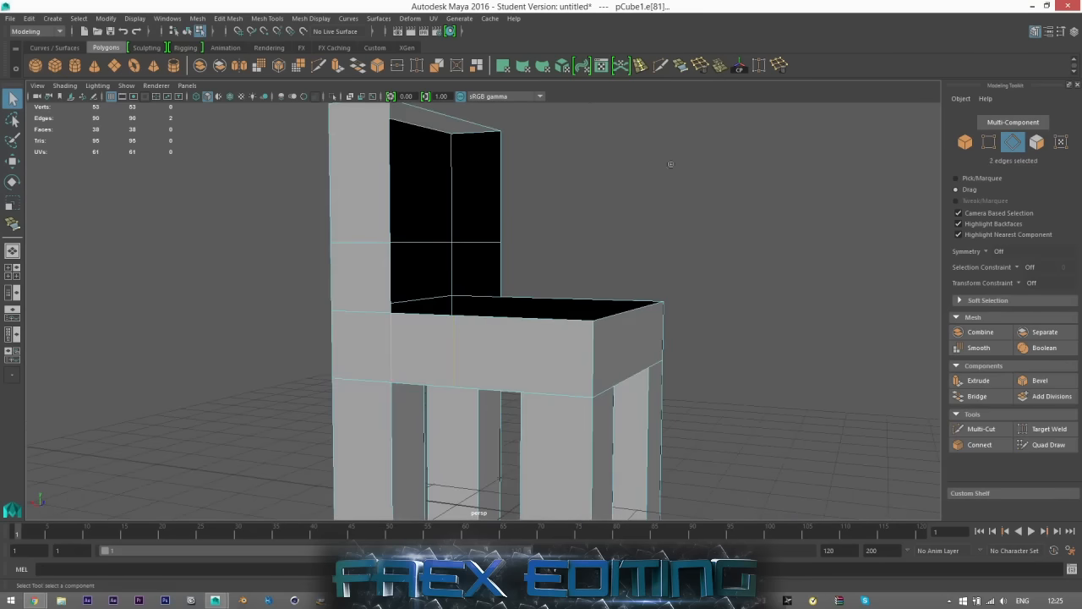
left_click(708, 71)
left_click(369, 244)
left_click(702, 69)
left_click_drag(634, 305, 360, 304, "alt")
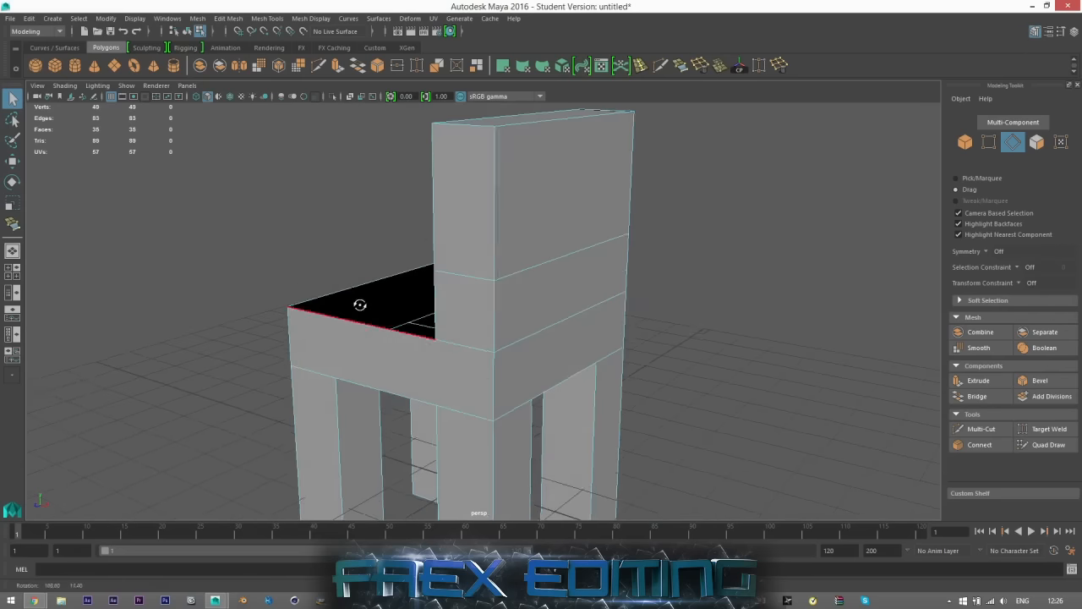
Step: Delete the upper horizontal edges on the backrest's rear and remaining side, and the lower horizontal edge across its rear
left_click(504, 279)
left_click(485, 277, "shift")
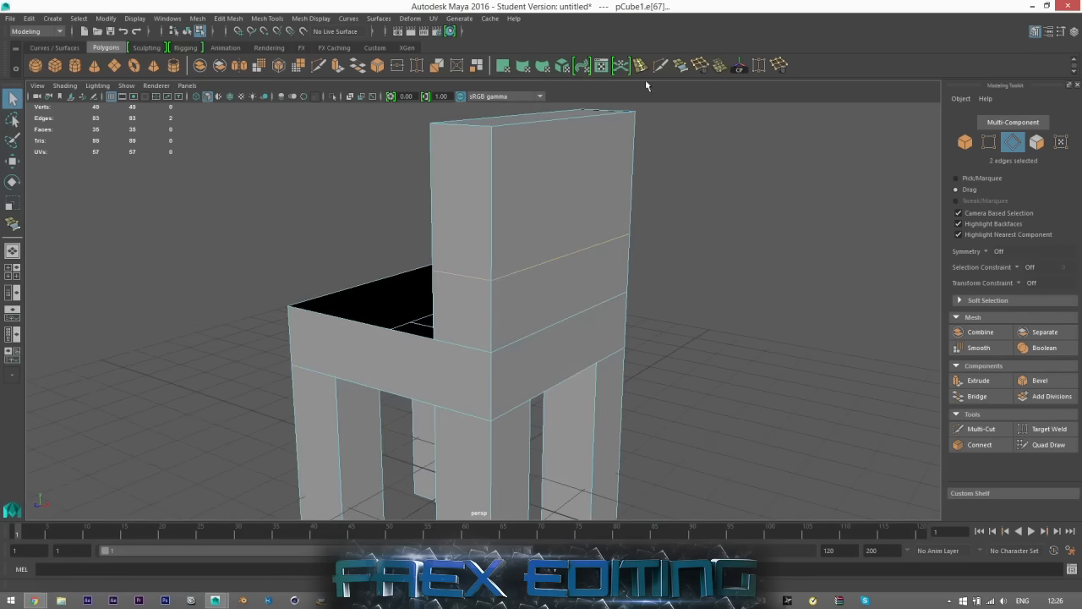
left_click(701, 69)
left_click(553, 325)
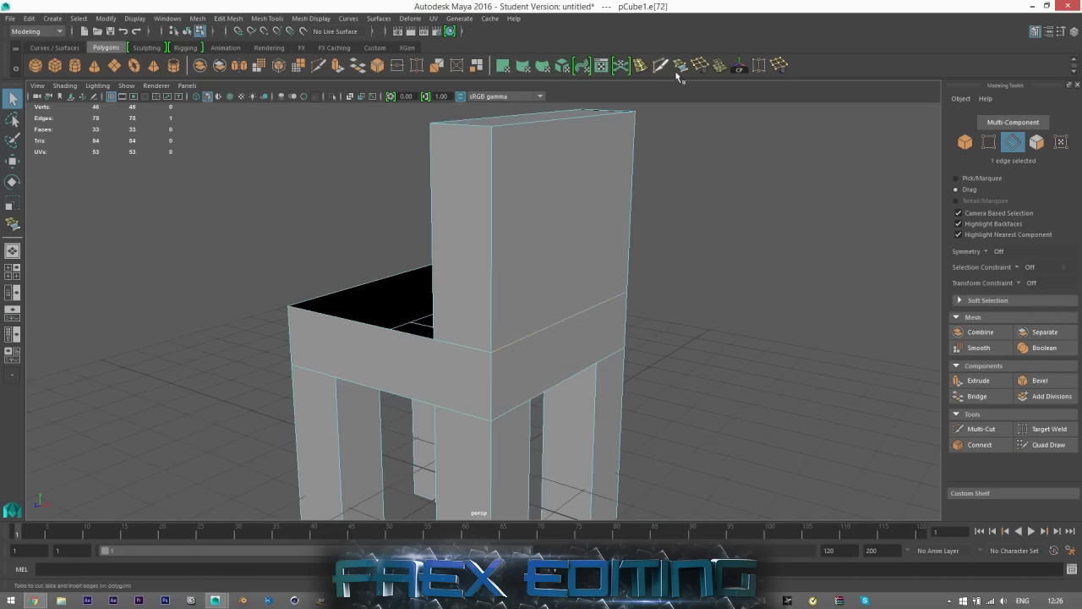
left_click(702, 69)
left_click_drag(642, 322, 482, 347, "alt")
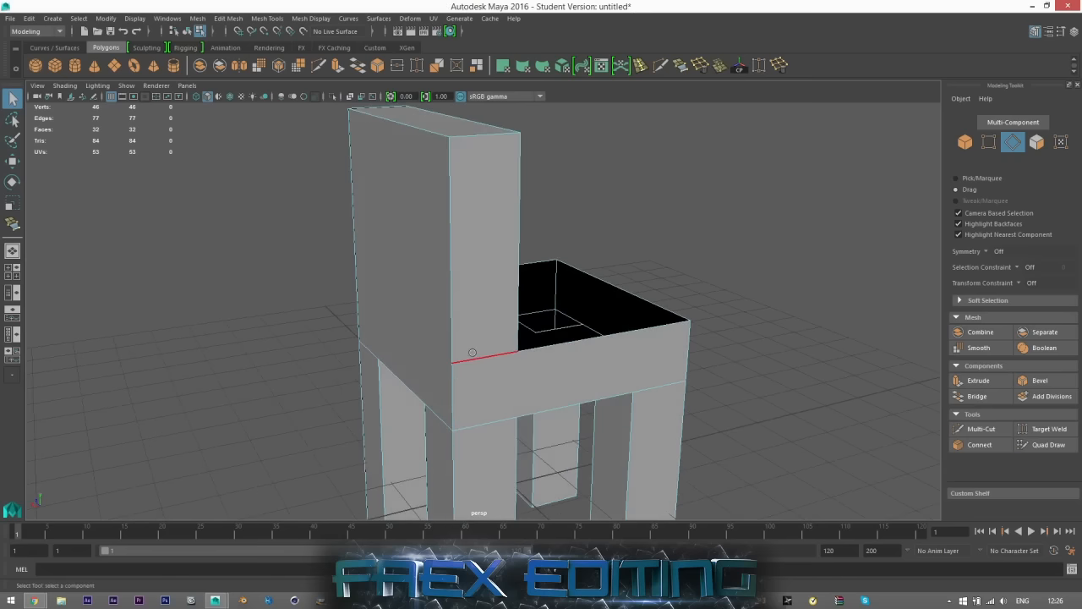
Step: Close the seat opening with a single face using Append to Polygon between its two long side edges
left_click(598, 286)
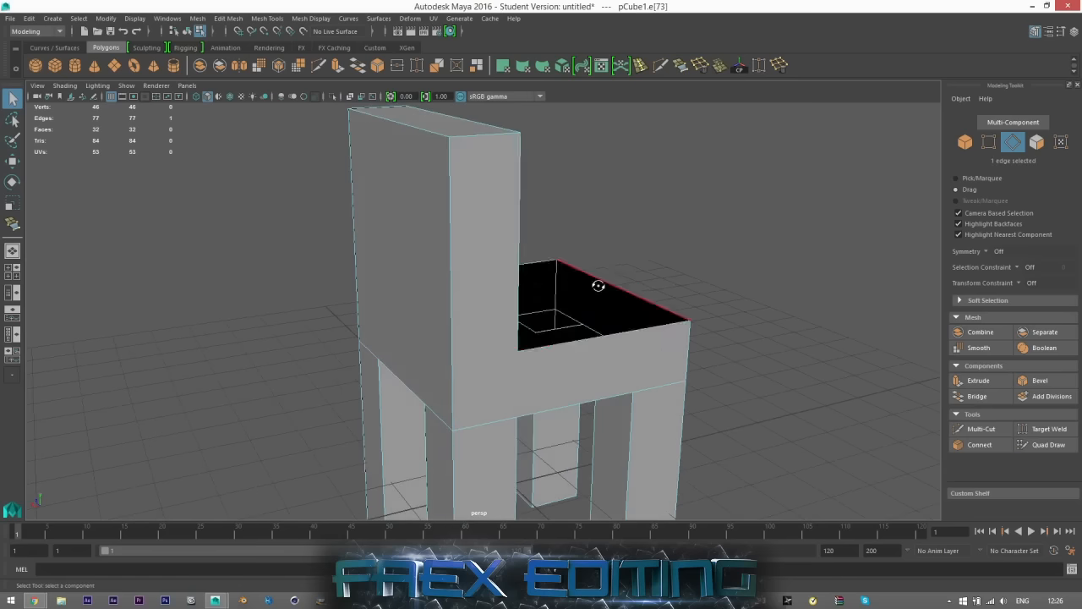
left_click_drag(598, 285, 719, 290, "alt")
left_click_drag(510, 349, 379, 369, "alt")
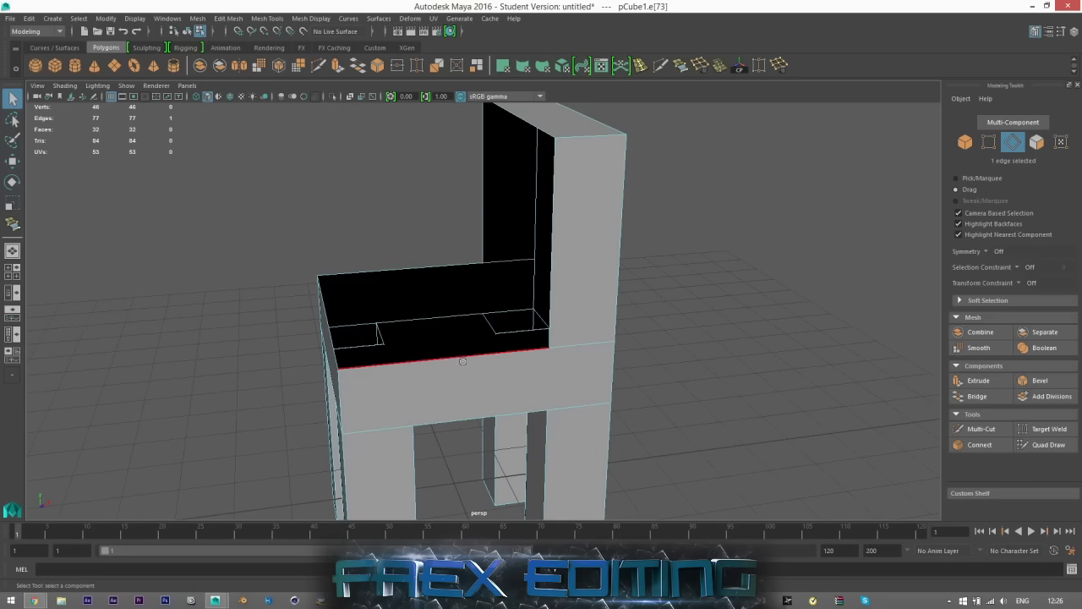
left_click(681, 64)
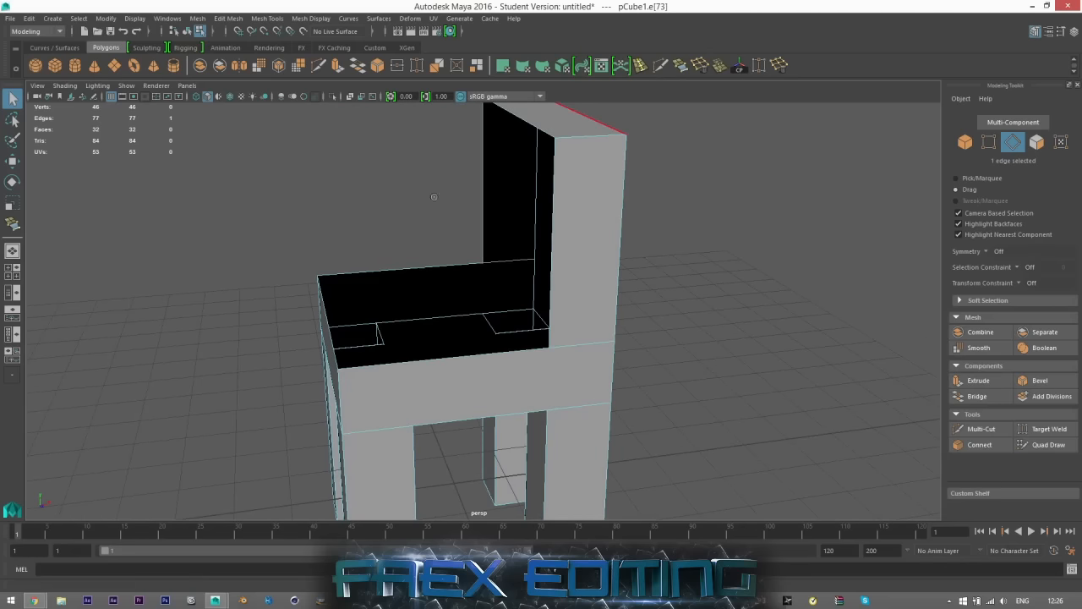
left_click(405, 268)
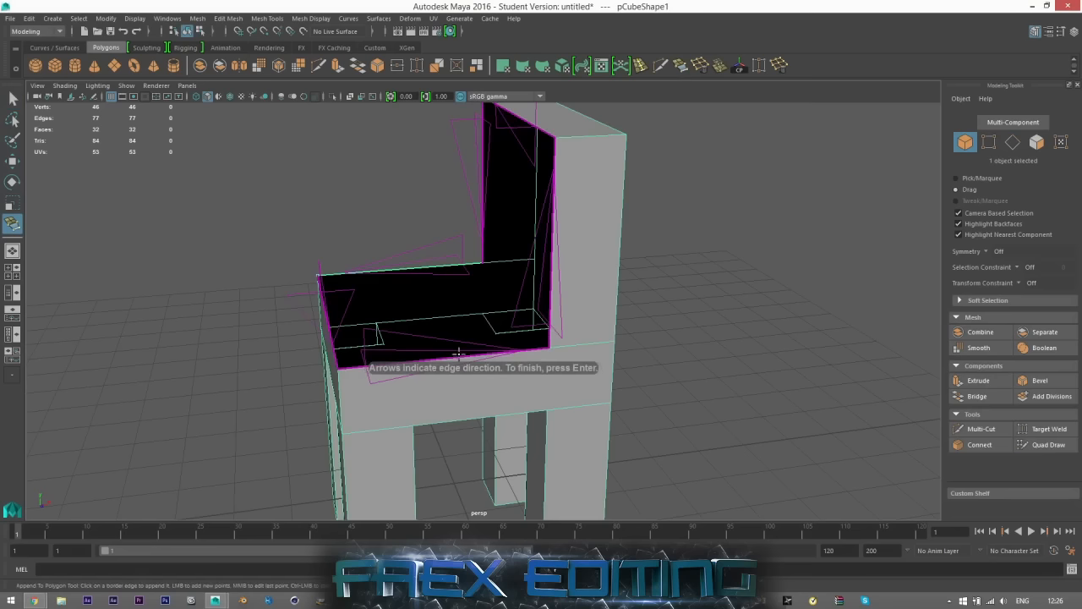
left_click(457, 352)
key("Return")
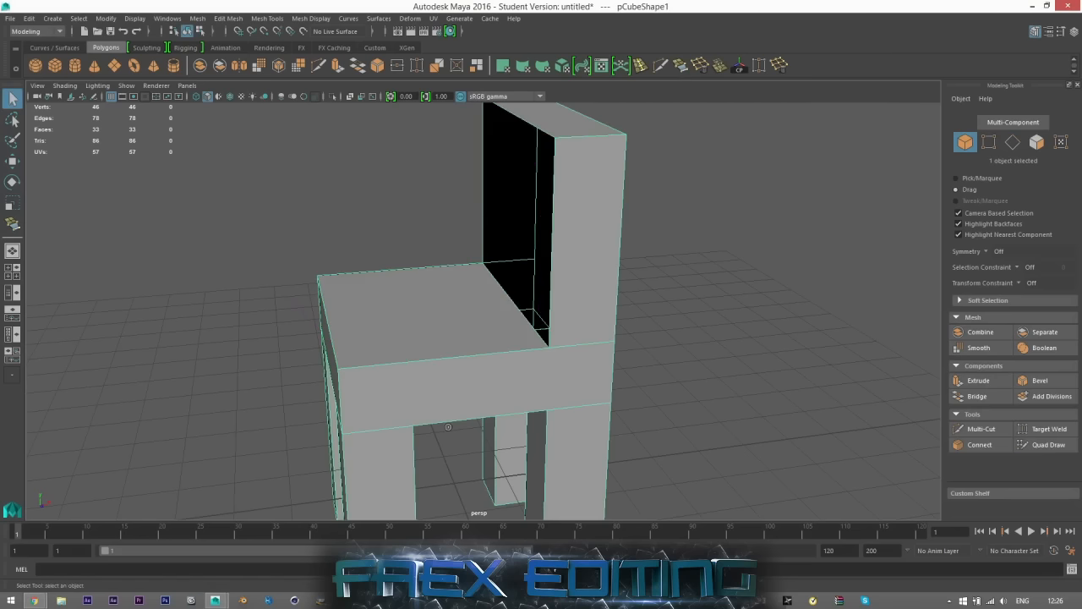
Step: Close the open front of the backrest with Append to Polygon between its two vertical edges
left_click_drag(474, 290, 487, 250, "alt")
left_click(681, 66)
left_click(373, 250)
left_click(534, 265)
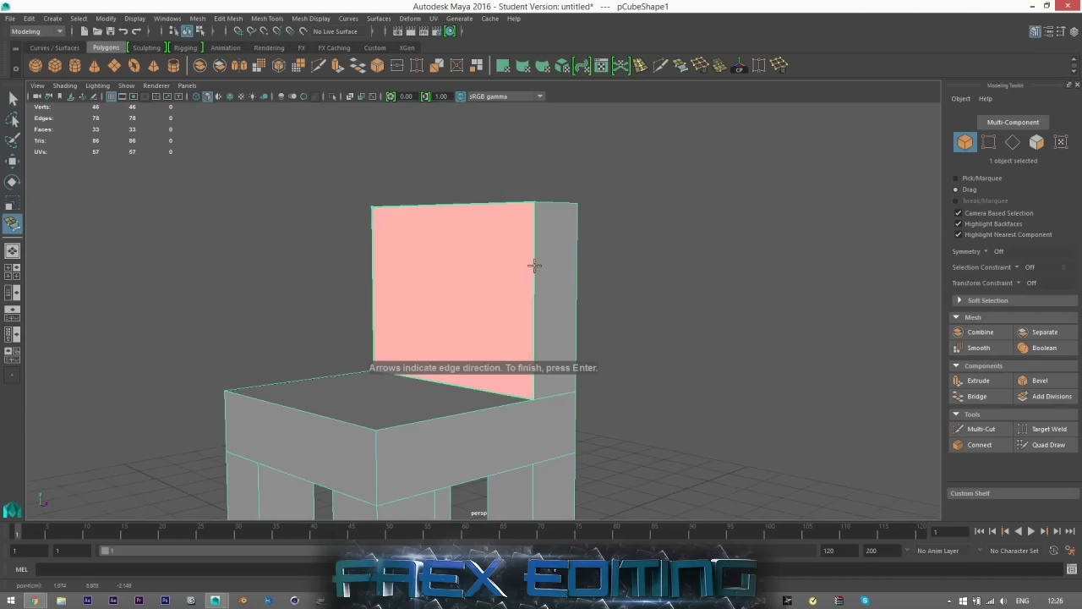
key("Return")
Step: Examine the closed chair from the front, sides and back
left_click_drag(535, 265, 611, 336, "alt")
scroll(645, 375, "down", 3)
left_click_drag(645, 374, 470, 390, "alt")
scroll(497, 376, "up", 4)
middle_click_drag(471, 392, 494, 313, "alt")
left_click_drag(486, 184, 431, 285, "alt")
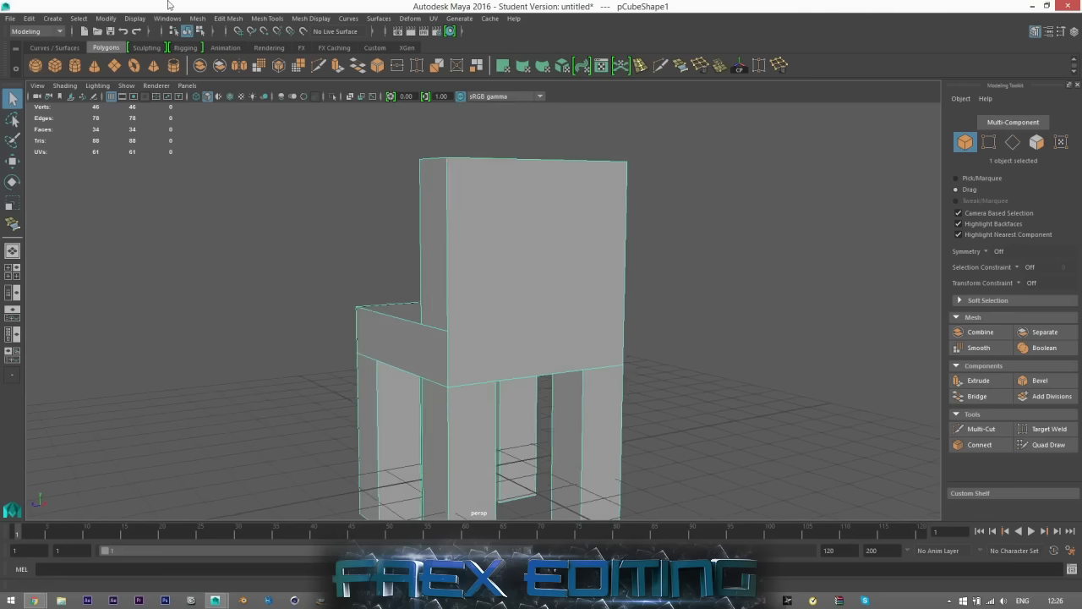
left_click_drag(476, 328, 383, 364, "alt")
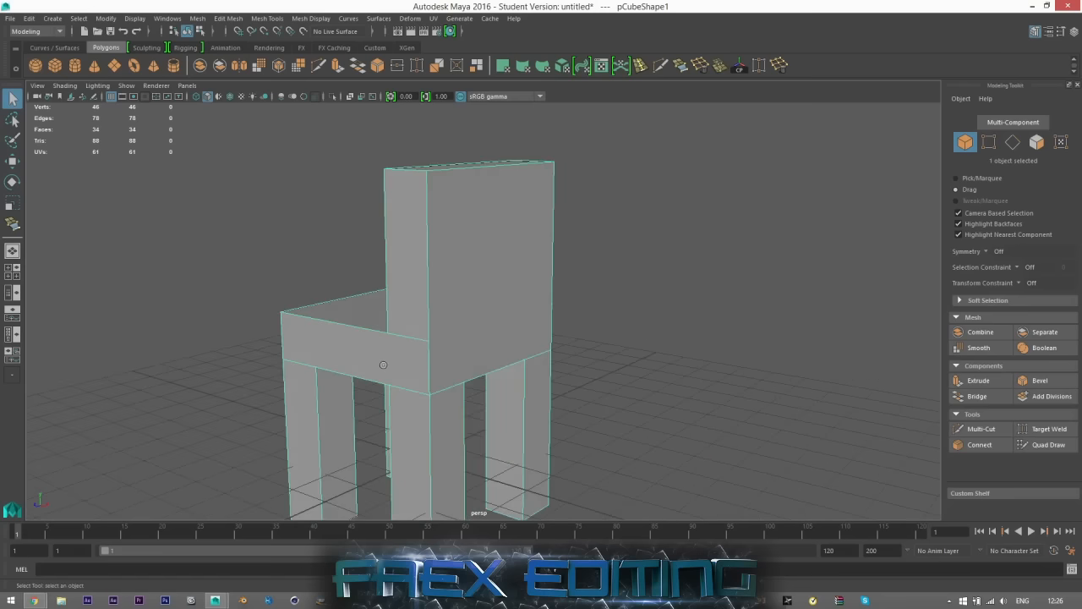
Step: Run Cleanup in Select matching polygons mode for faces with more than 4 sides, inspect the selected faces, and clear the selection
left_click(195, 19)
left_click(241, 253)
left_click(568, 577)
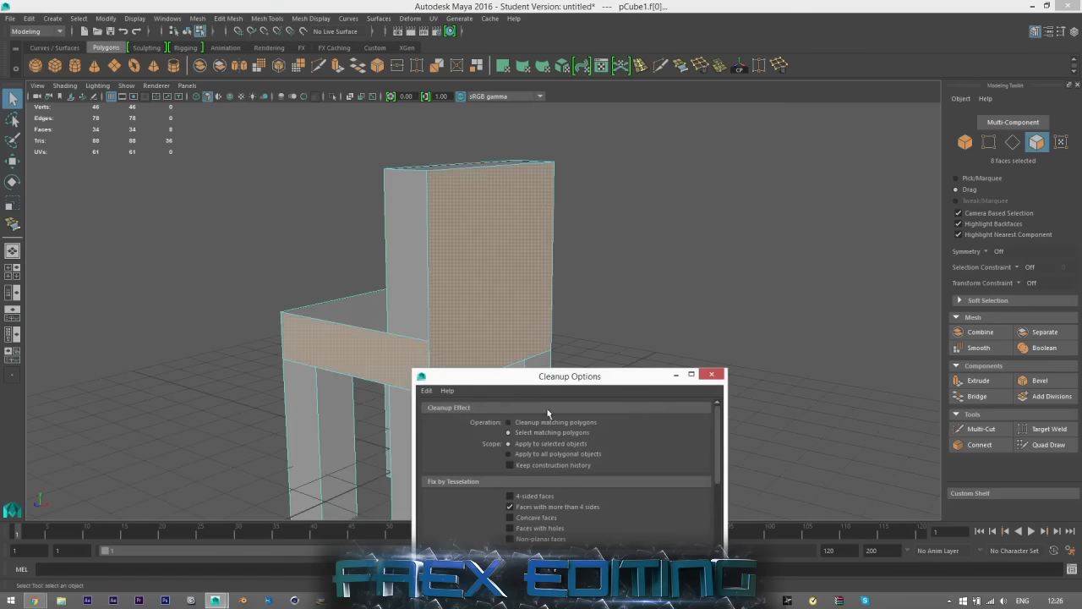
left_click_drag(543, 378, 855, 230)
left_click_drag(499, 308, 325, 314, "alt")
middle_click_drag(562, 370, 429, 355, "alt")
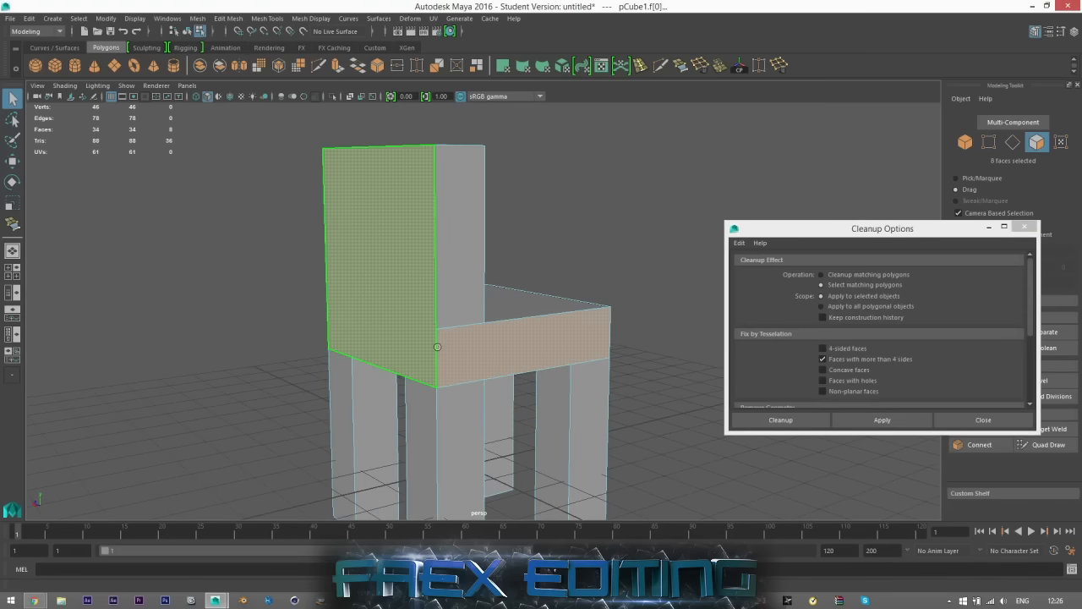
left_click_drag(351, 291, 571, 331, "alt")
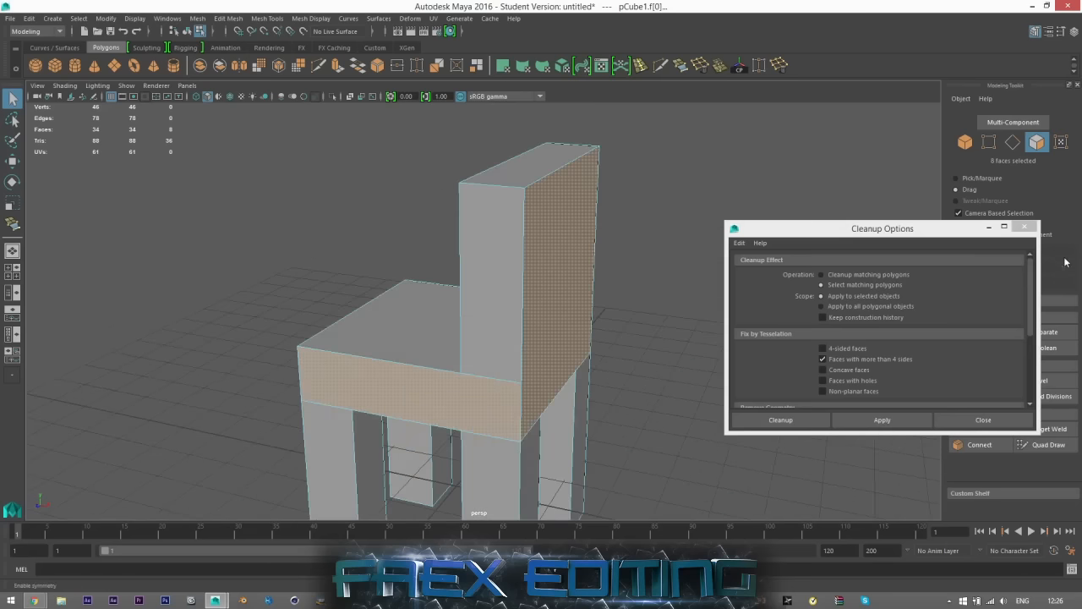
left_click(1026, 227)
left_click(964, 143)
left_click(693, 334)
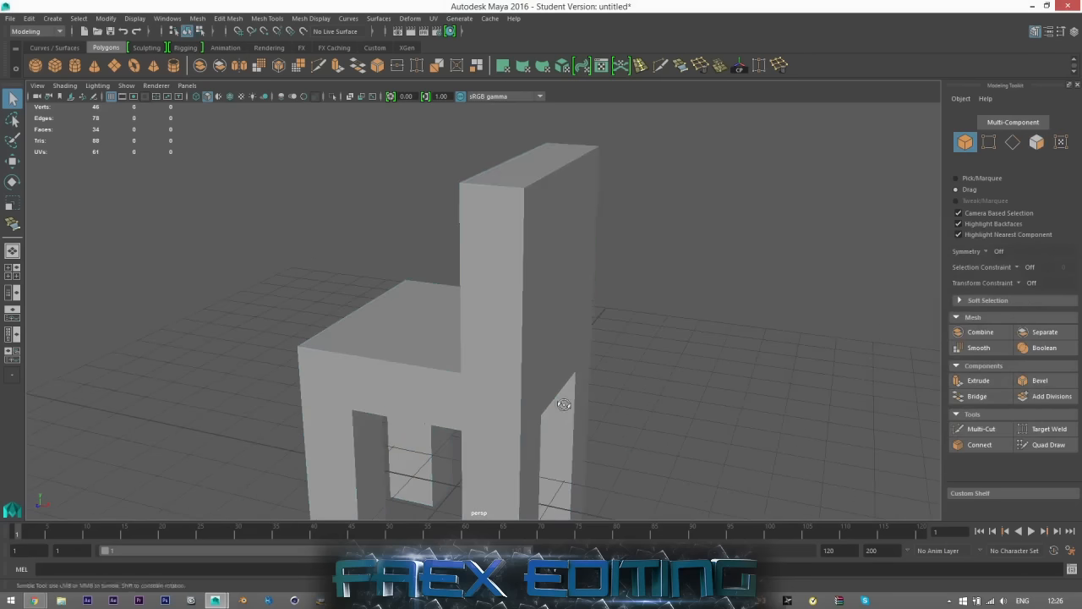
Step: Delete the horizontal edges crossing the backrest's sides at seat level, on both sides of the chair
left_click_drag(563, 403, 596, 380, "alt")
left_click(596, 380)
middle_click_drag(596, 379, 630, 326, "alt")
left_click(1013, 143)
left_click(512, 302)
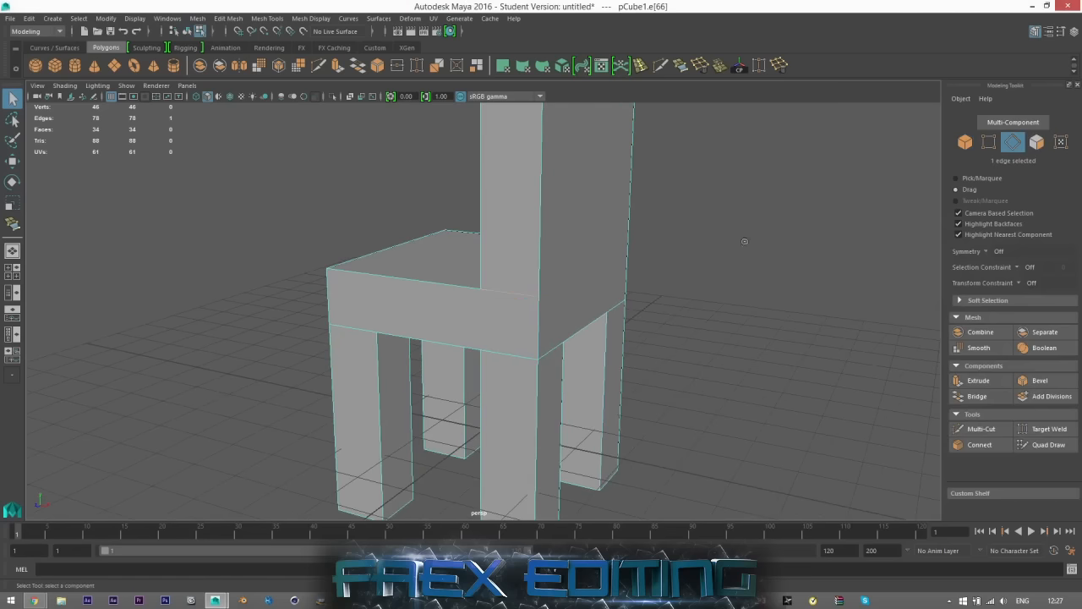
left_click_drag(512, 302, 493, 318, "alt")
left_click(456, 351, "shift")
left_click(708, 68)
Step: Delete a horizontal edge at leg-top level on one side of the chair
left_click_drag(593, 414, 579, 355, "alt")
left_click(464, 340)
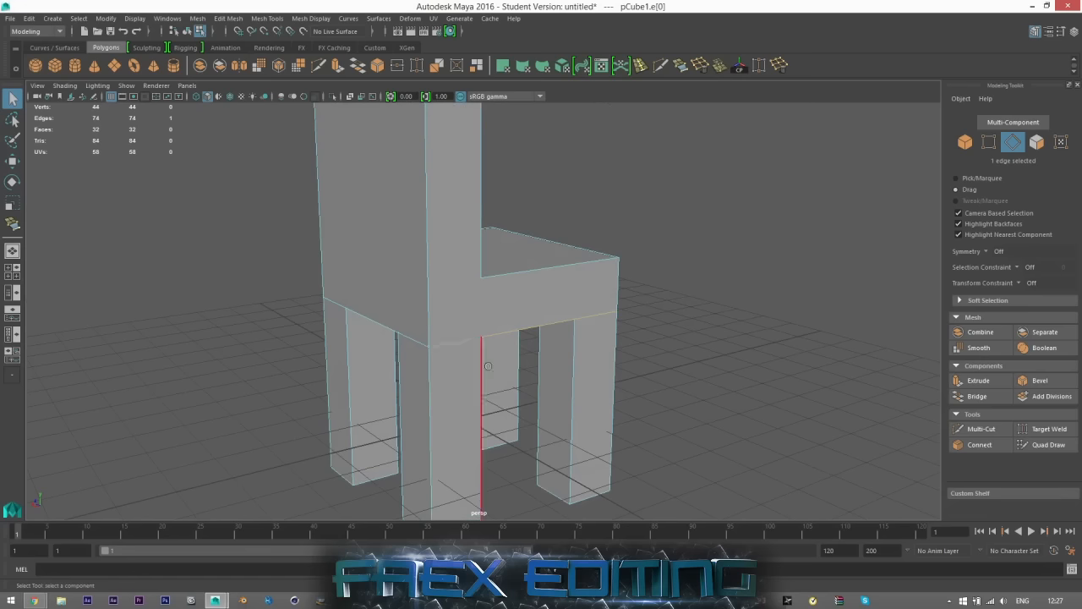
left_click_drag(487, 365, 438, 323, "alt")
left_click(435, 318)
left_click(703, 67)
left_click(436, 321)
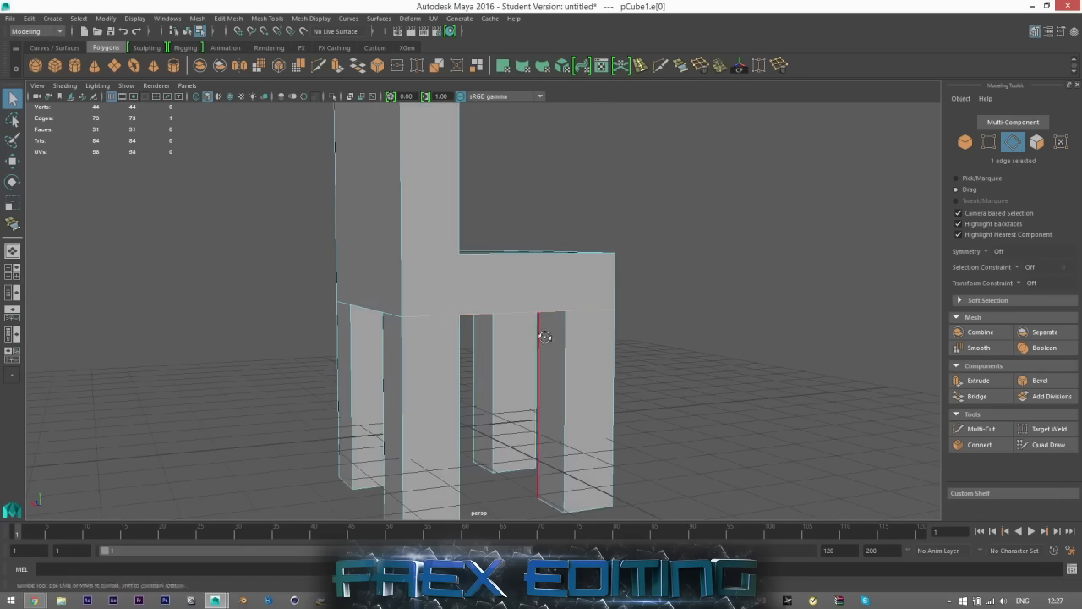
Step: Delete the short horizontal edges above both rear legs on the back of the chair
left_click_drag(543, 336, 505, 316, "alt")
left_click_drag(438, 307, 566, 219, "alt")
scroll(566, 219, "up", 2)
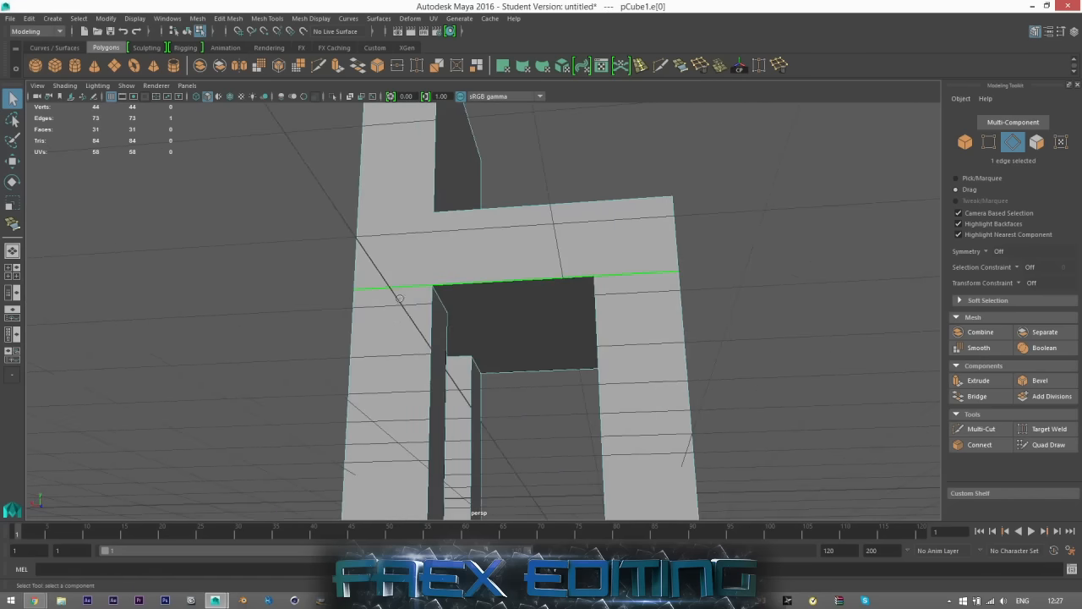
left_click_drag(550, 271, 488, 308, "alt")
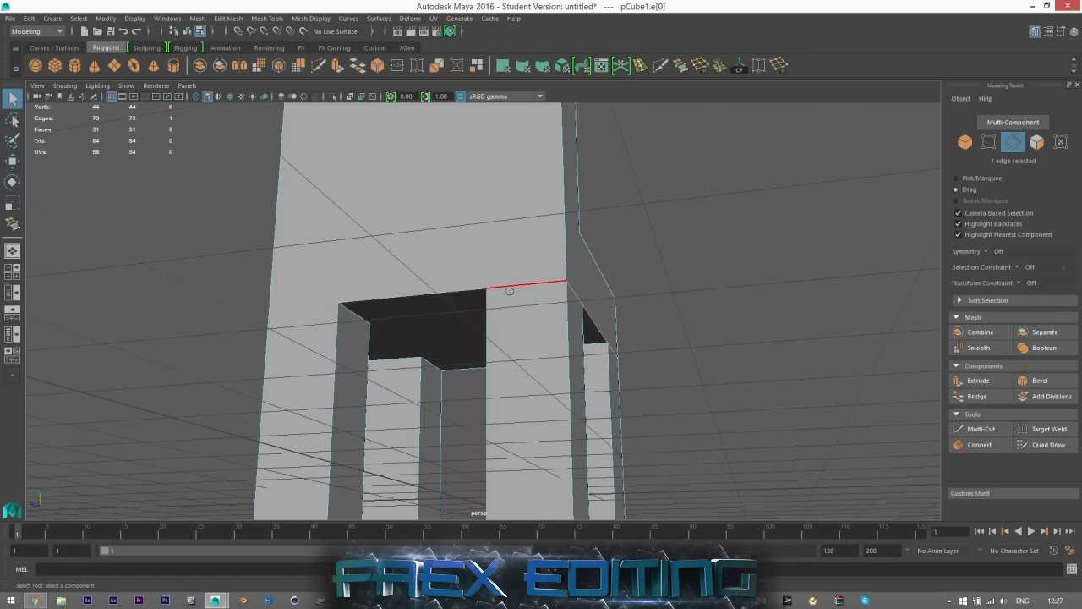
left_click(339, 297, "shift")
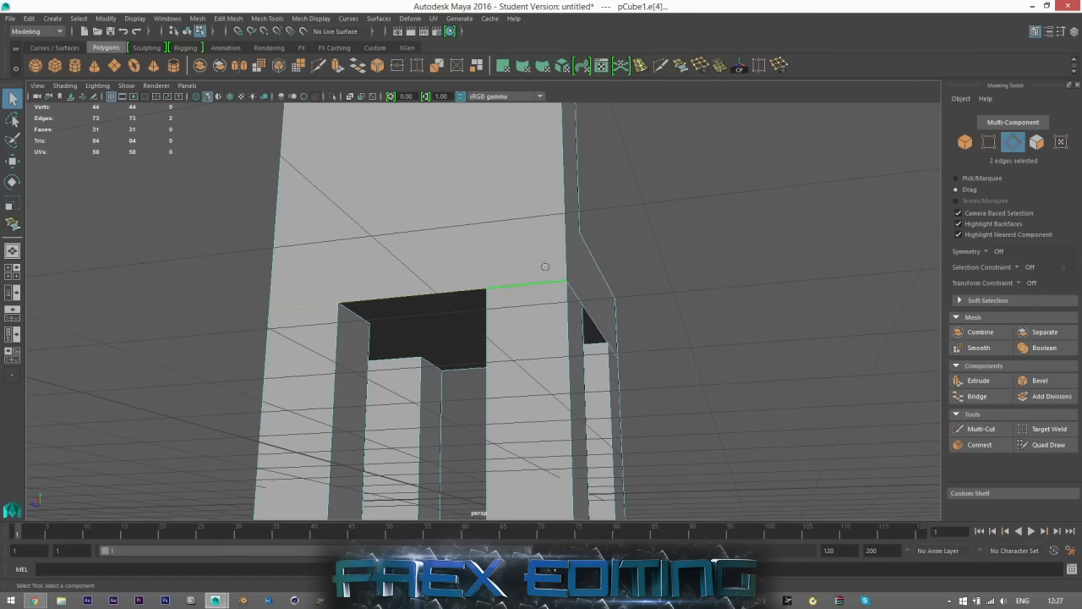
left_click(698, 66)
left_click_drag(445, 308, 503, 301, "alt")
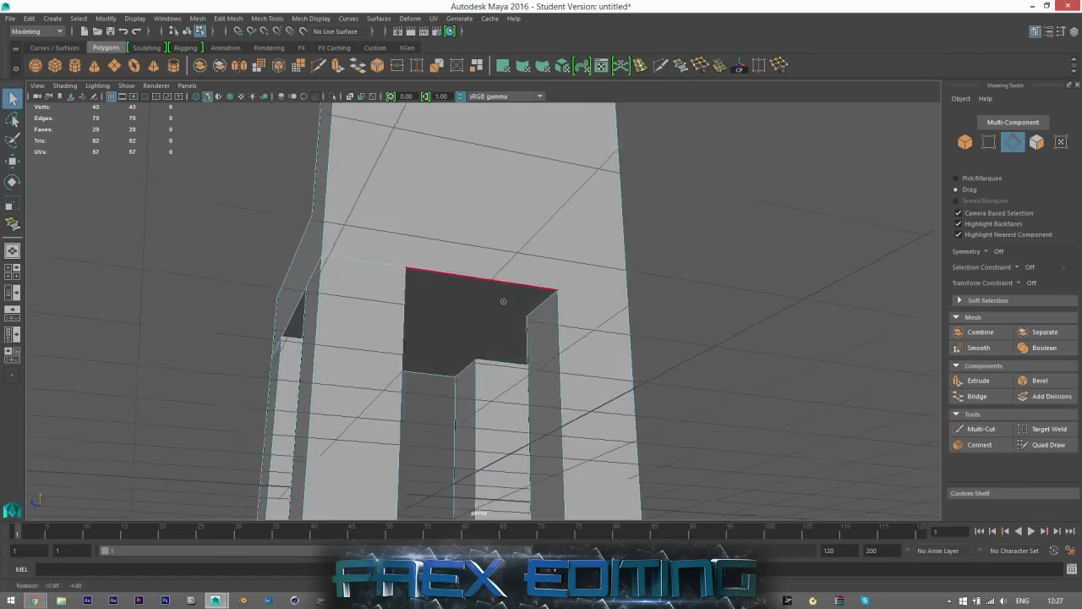
left_click(621, 203)
left_click(708, 64)
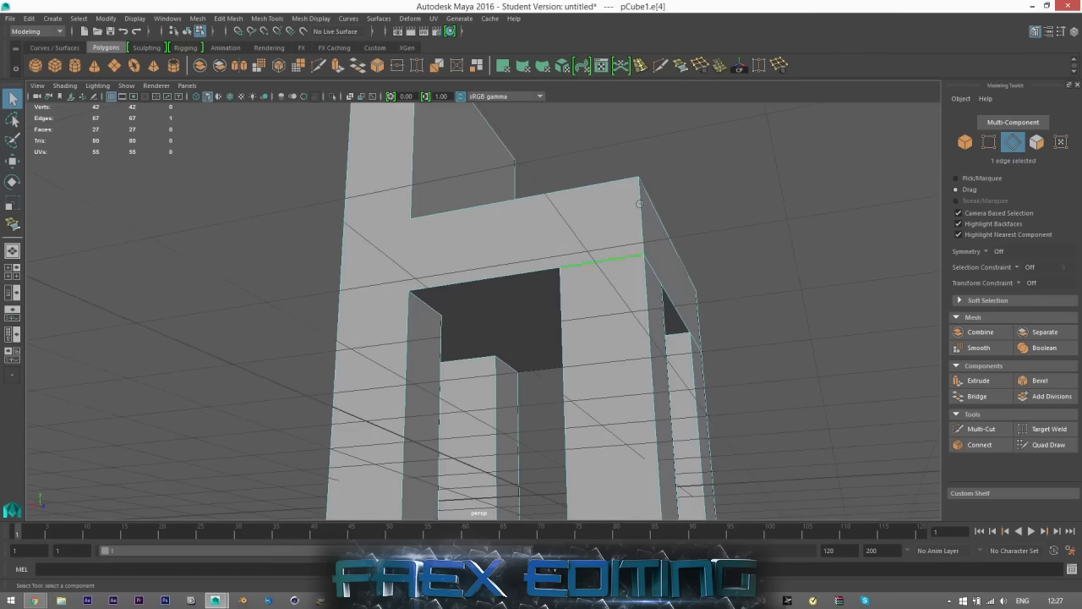
Step: Delete the remaining horizontal edge above the legs on the same side of the seat
left_click(701, 67)
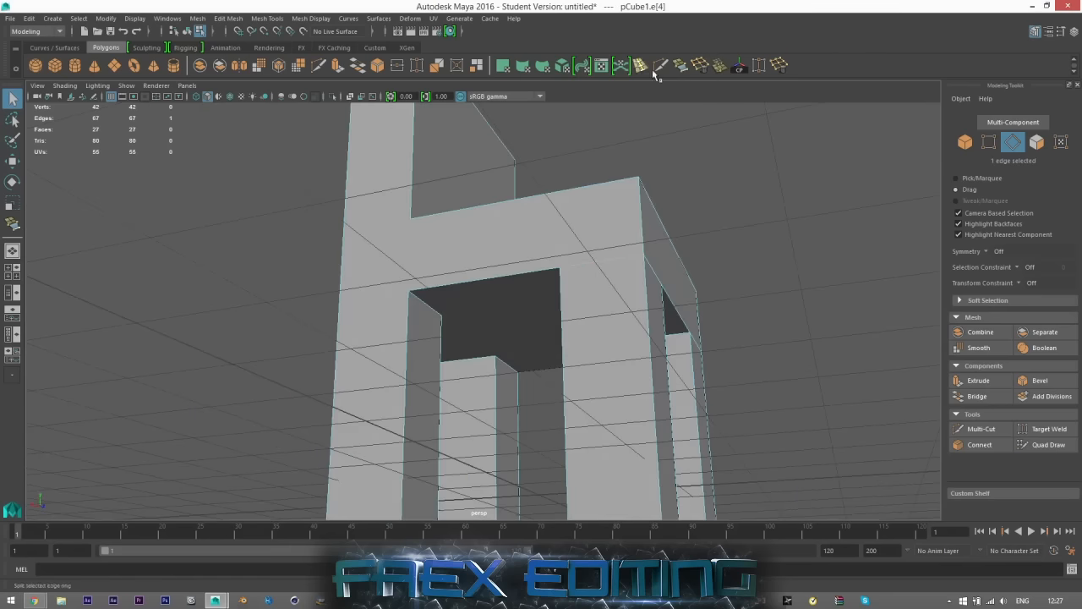
left_click(704, 69)
left_click_drag(708, 231, 689, 242, "alt")
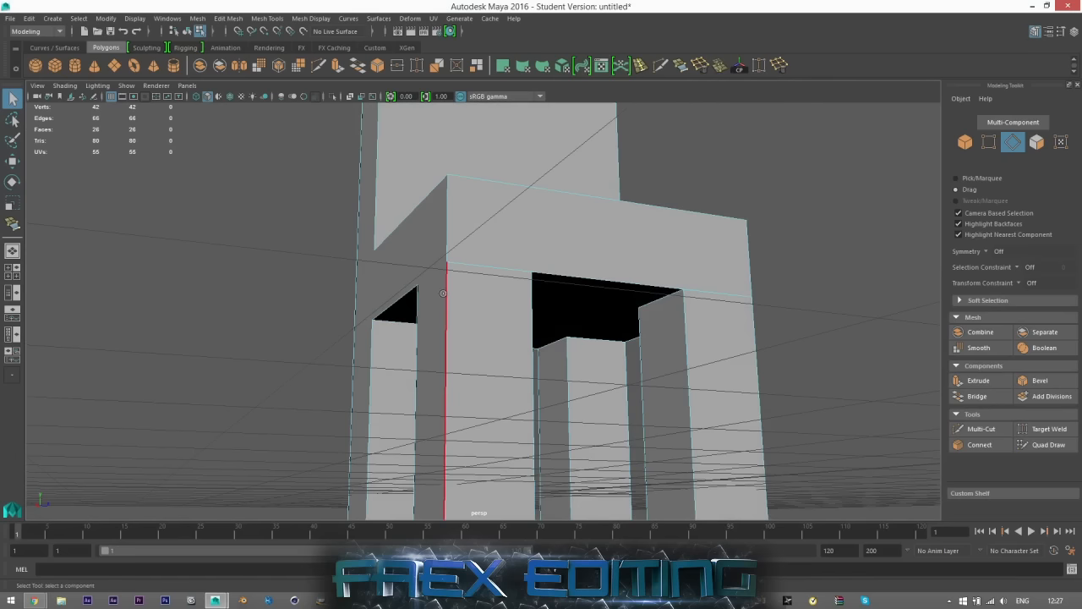
Step: Delete the short edges above the two front legs with Delete Edge/Vertex, along with the full-width edge across the front
left_click(476, 272)
left_click(728, 301, "shift")
left_click_drag(729, 302, 450, 225, "alt")
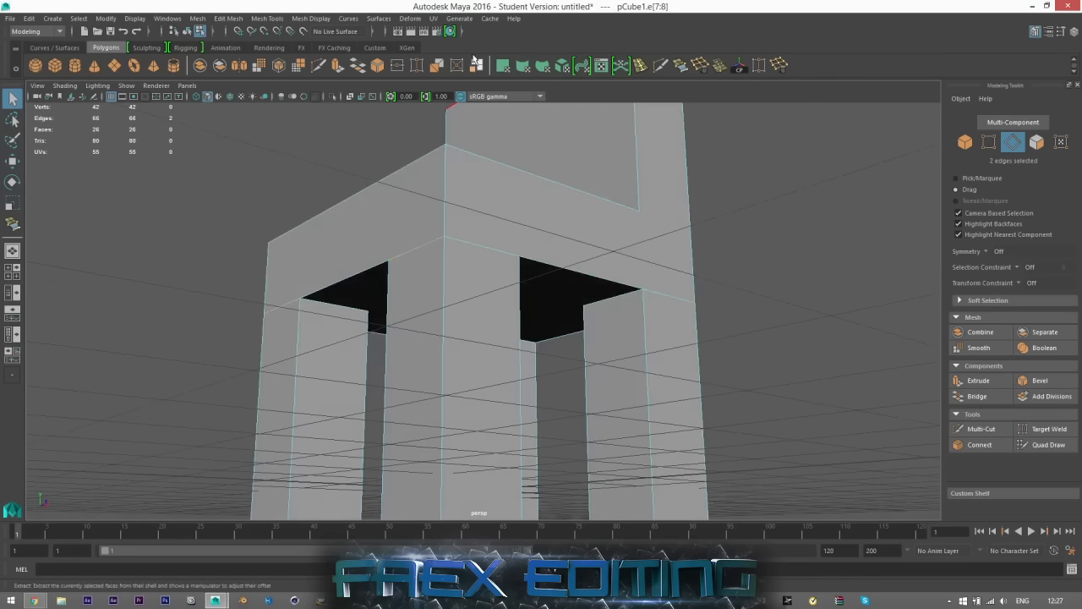
left_click(233, 20)
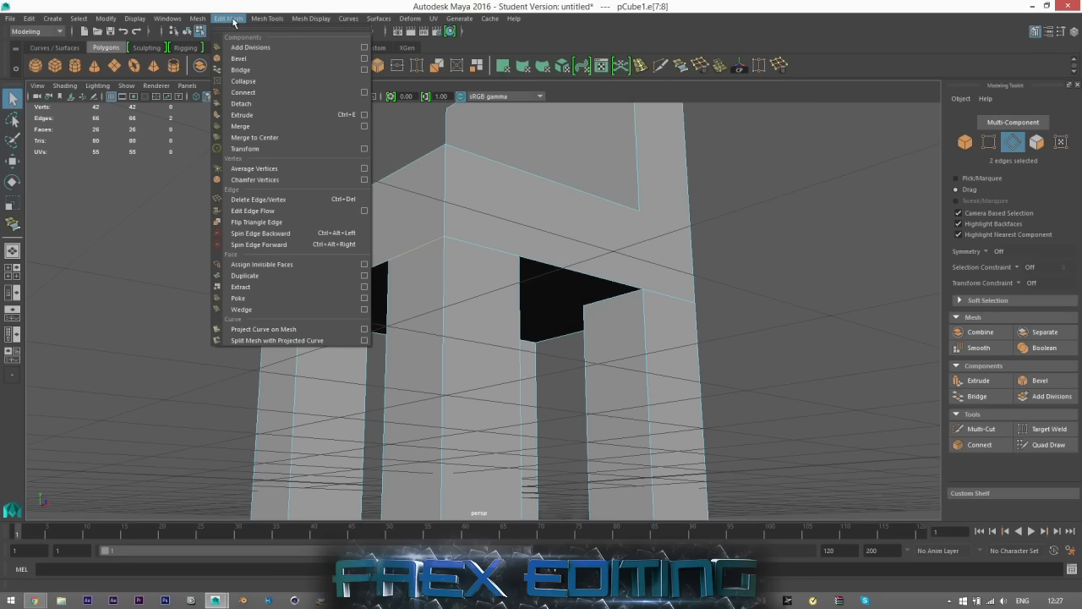
left_click(278, 197)
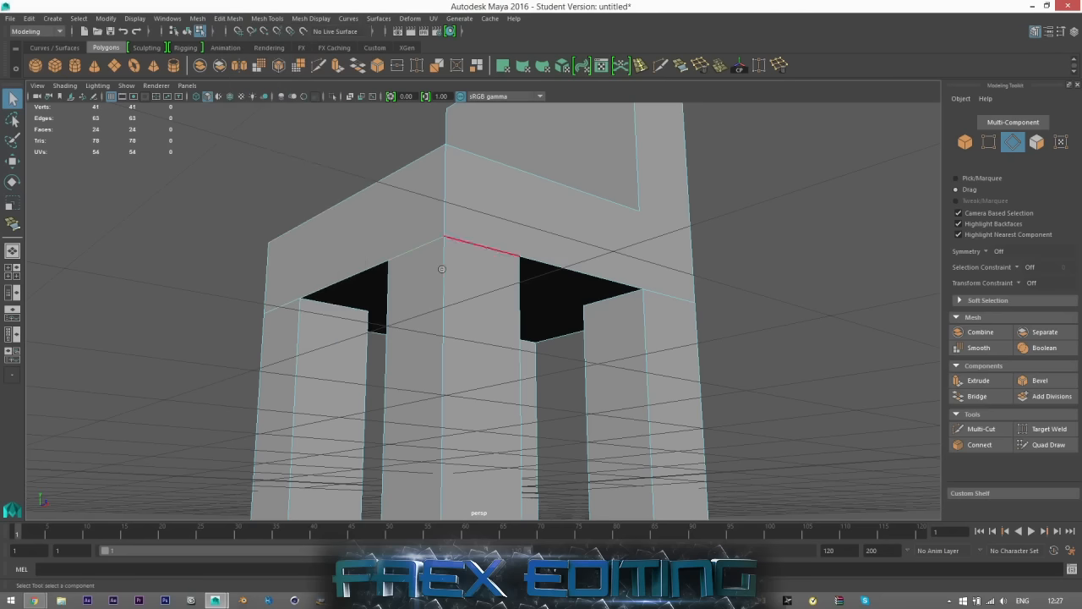
left_click(406, 250)
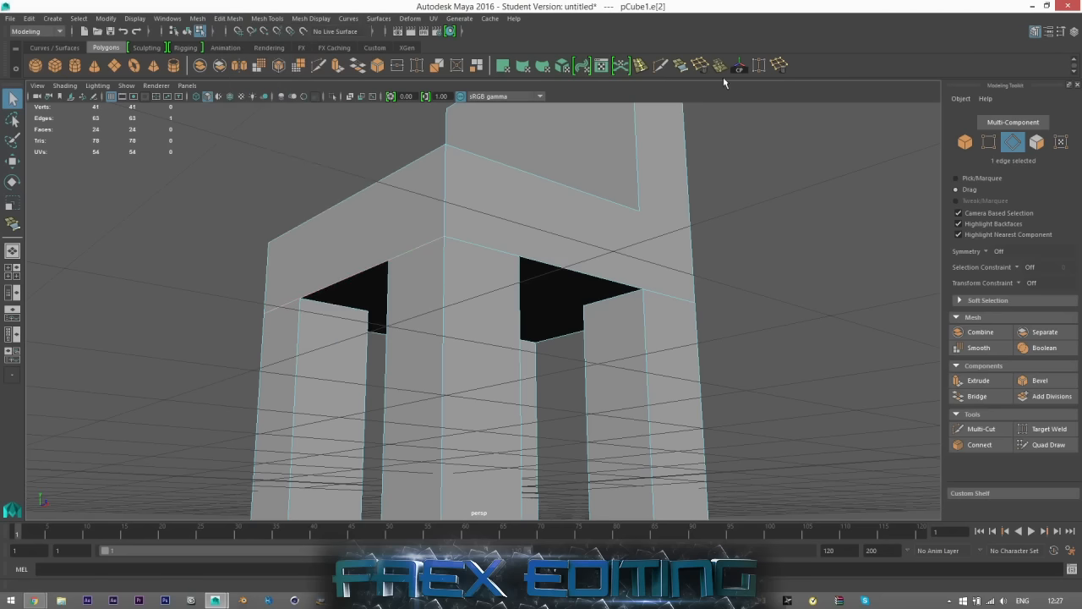
left_click(703, 68)
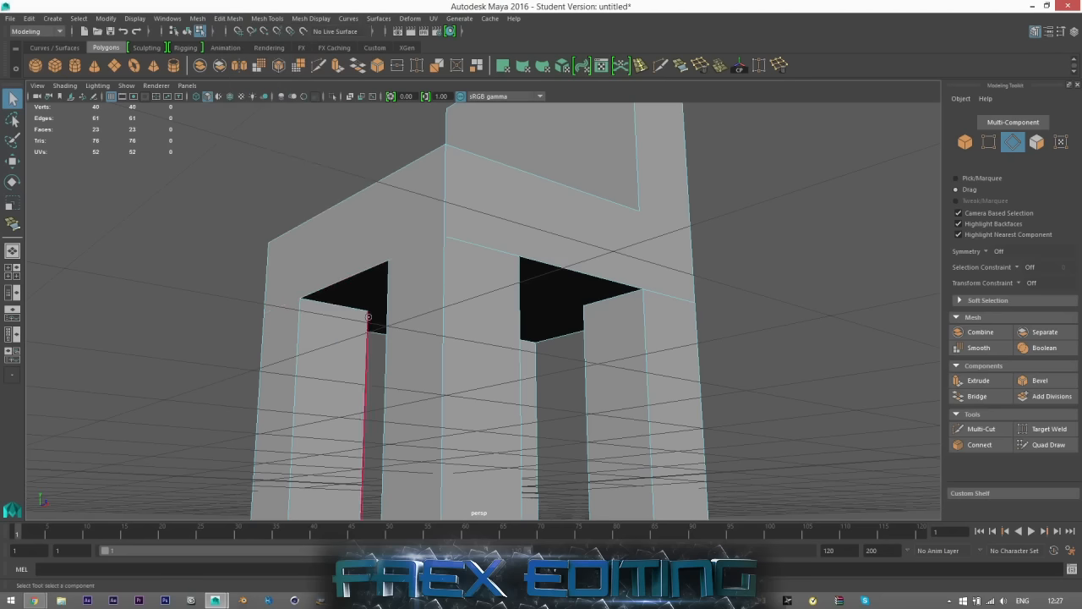
Step: Delete the leg-top edges on the opposite side of the chair, including the long edge spanning both legs
left_click(481, 253)
left_click_drag(664, 316, 582, 284, "alt")
left_click(582, 284, "shift")
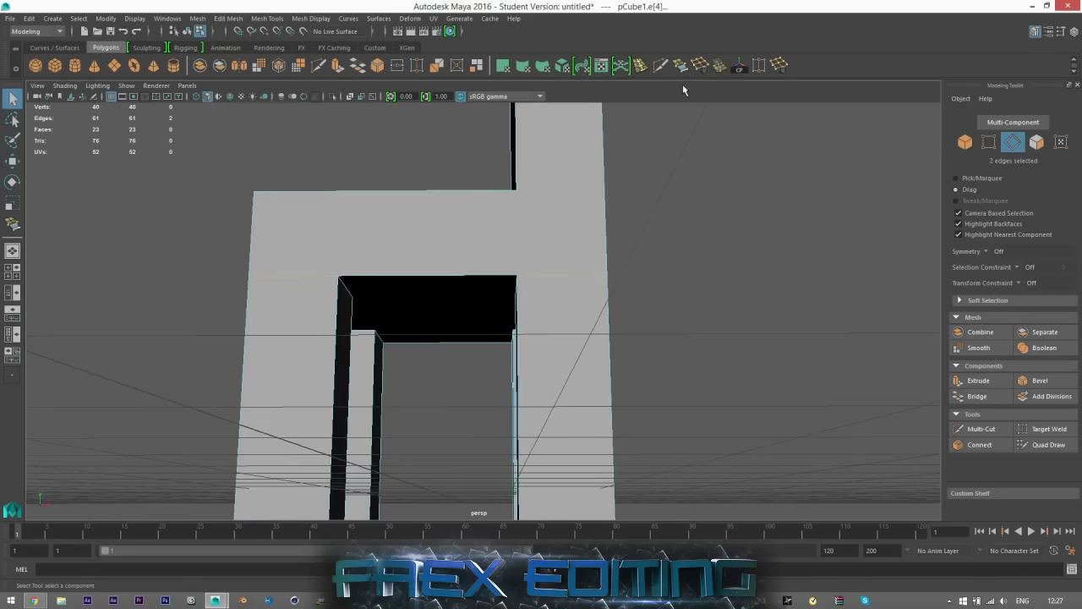
left_click(700, 67)
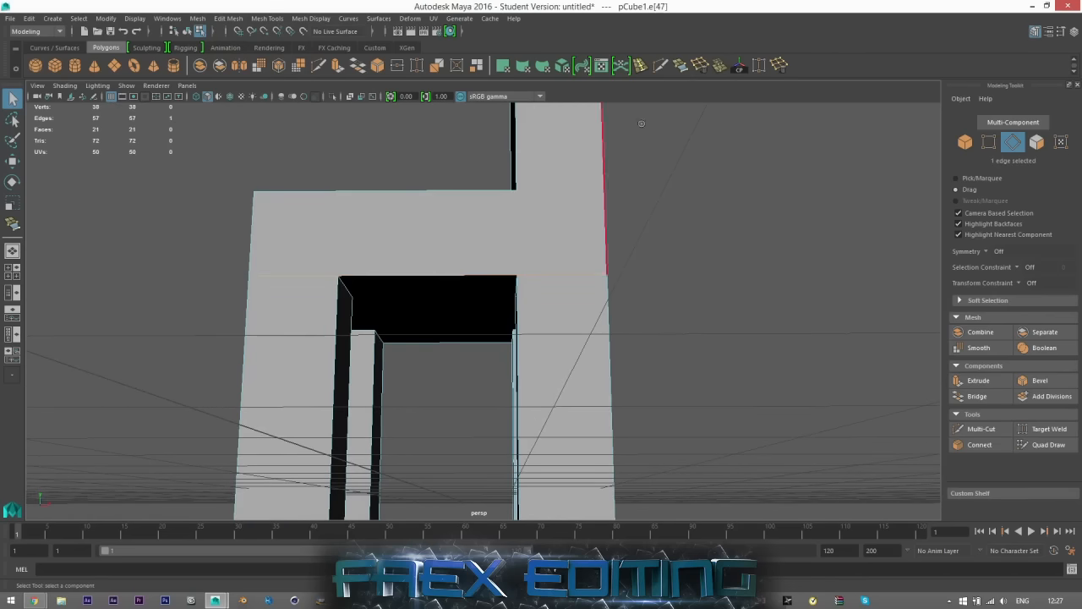
left_click(683, 69)
scroll(515, 355, "down", 5)
left_click_drag(515, 355, 457, 392, "alt")
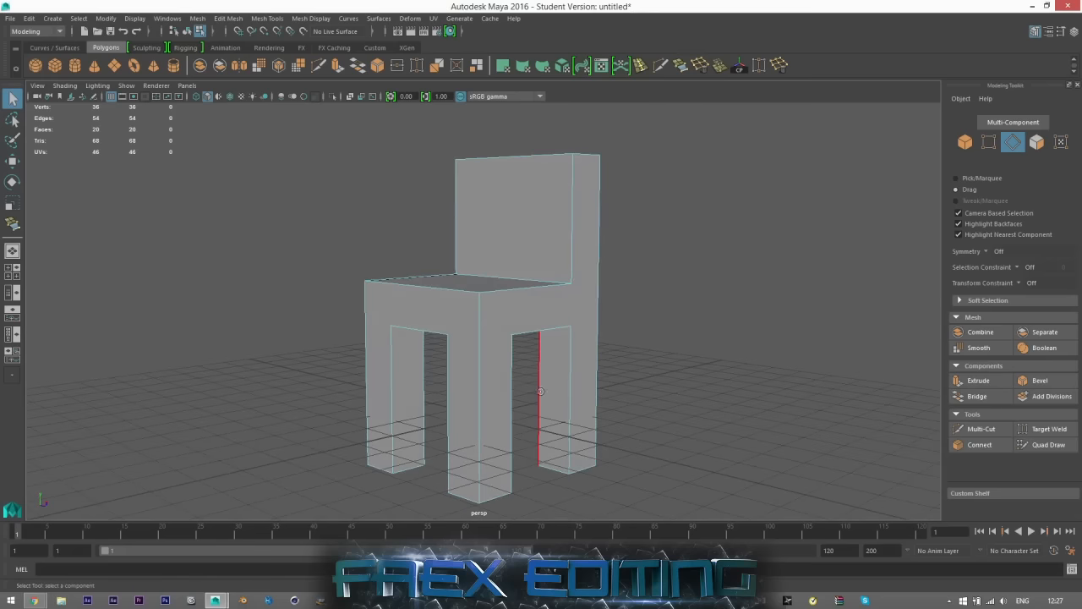
Step: Slant the two front legs by moving their bottom faces together forward, away from the rear legs
left_click(966, 142)
left_click_drag(655, 440, 627, 355, "alt")
left_click(1033, 145)
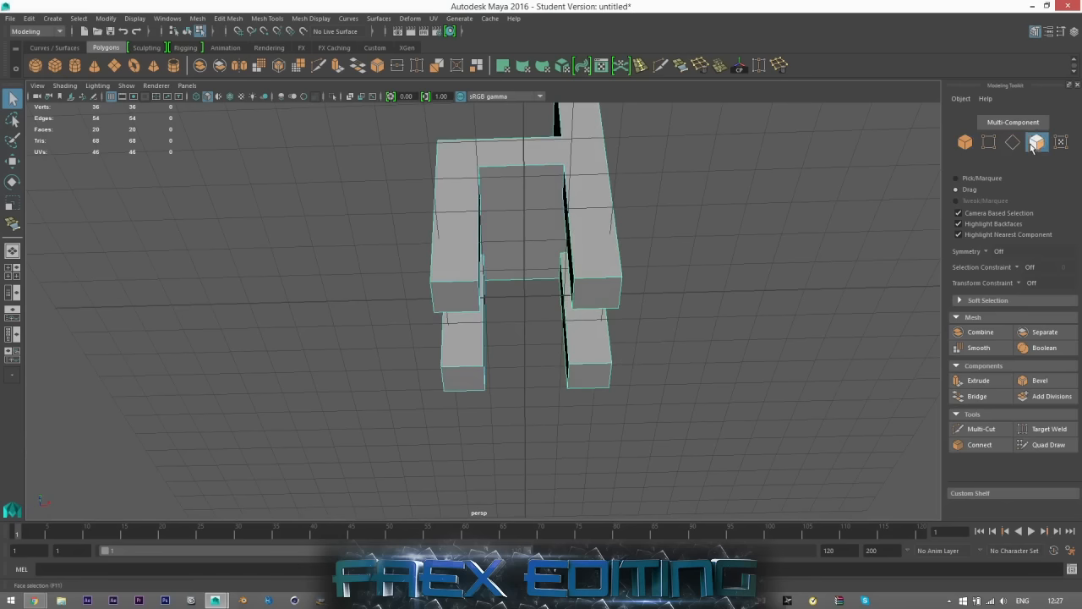
left_click(458, 303)
left_click_drag(461, 304, 369, 309, "alt")
left_click(14, 162)
left_click_drag(414, 317, 531, 374, "alt")
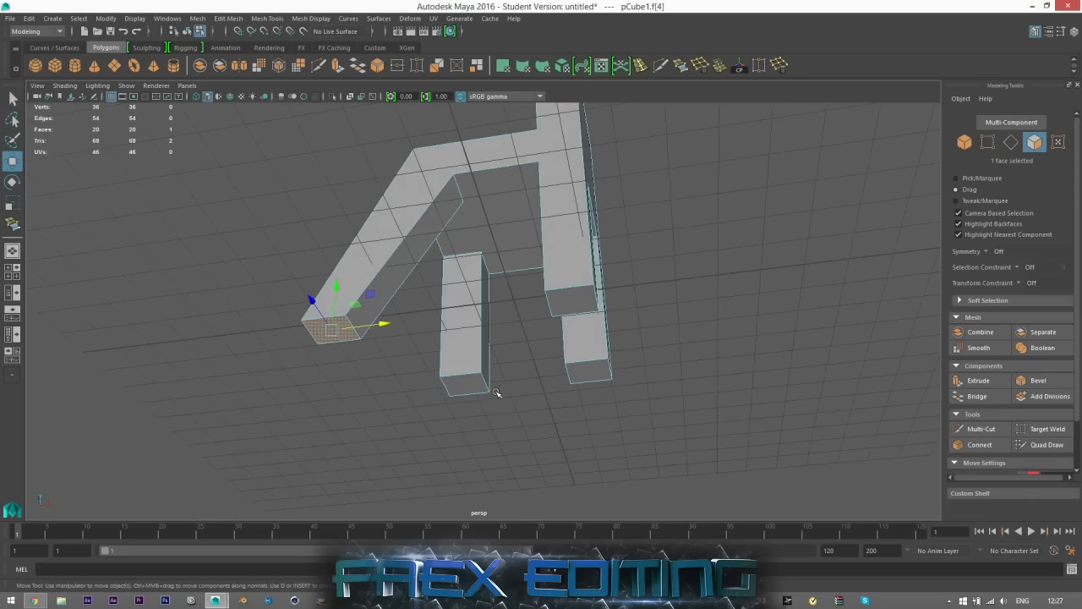
key("ctrl+z")
left_click(495, 389, "shift")
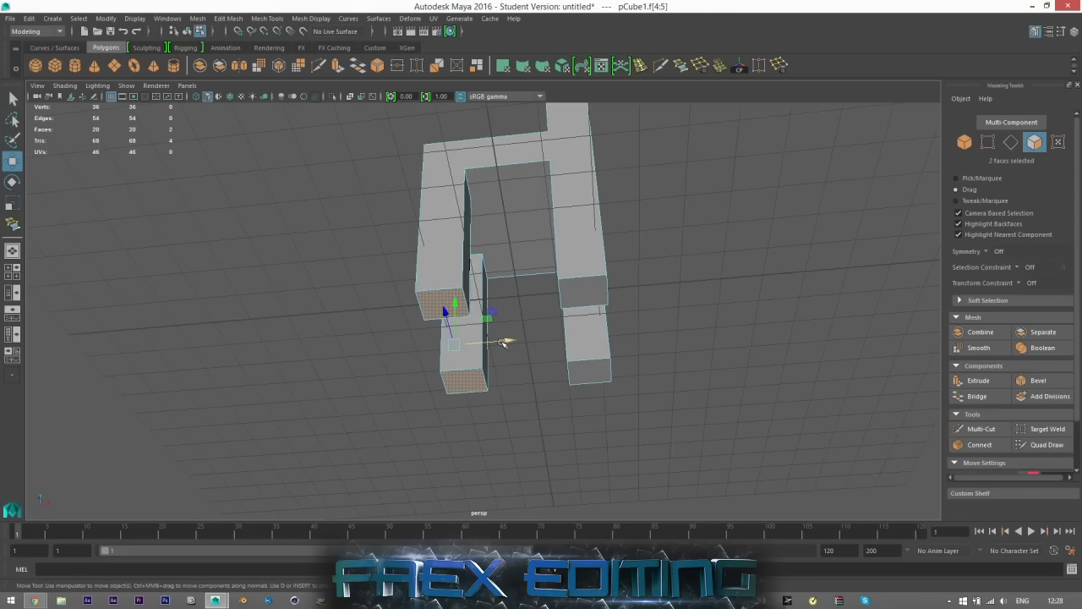
left_click_drag(503, 343, 467, 344)
Step: Slant the two rear legs by moving their bottom faces together backward
left_click(583, 295)
left_click(587, 370, "shift")
mouse_move(620, 334)
left_mouse_down()
mouse_move(659, 331)
mouse_move(614, 387)
mouse_move(630, 329)
left_mouse_up()
Step: Move the backrest's top face backward to tilt the backrest, and select the whole chair in object mode
left_click(585, 350)
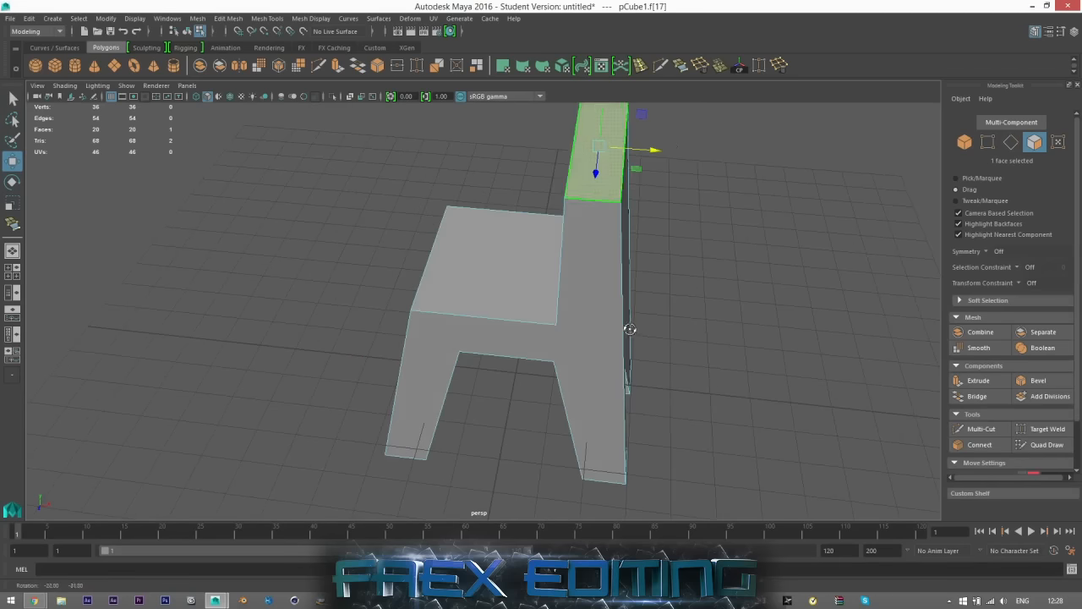
left_click_drag(652, 150, 701, 275)
left_click(963, 143)
left_click(683, 336)
scroll(680, 338, "down", 3)
left_click_drag(679, 338, 650, 354, "alt")
left_click_drag(577, 349, 547, 346, "alt")
left_click(551, 303)
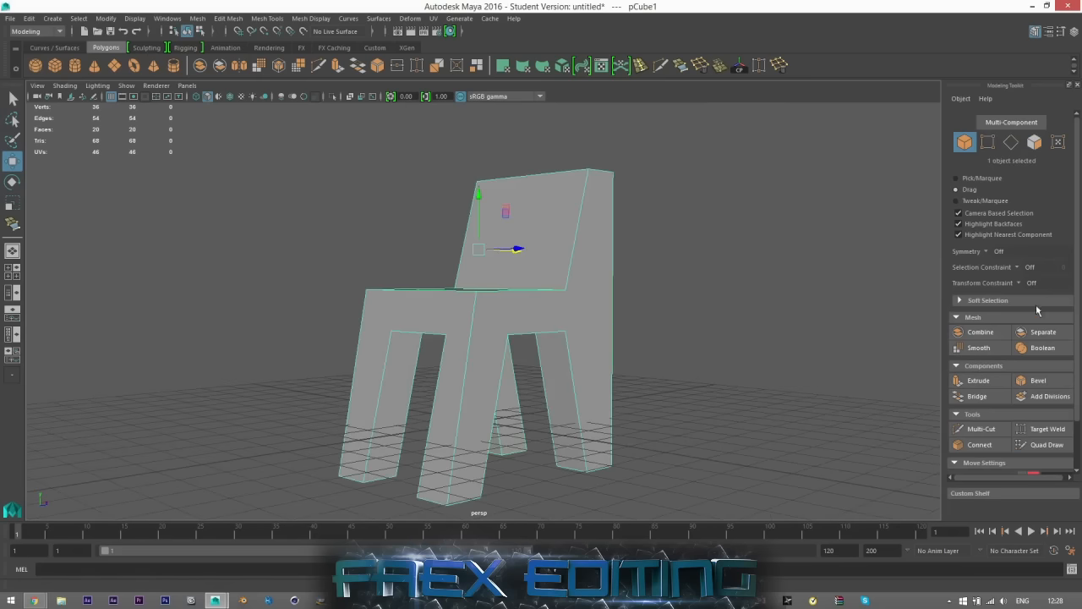
Step: Bevel the front top edge of the backrest
scroll(1031, 330, "down", 3)
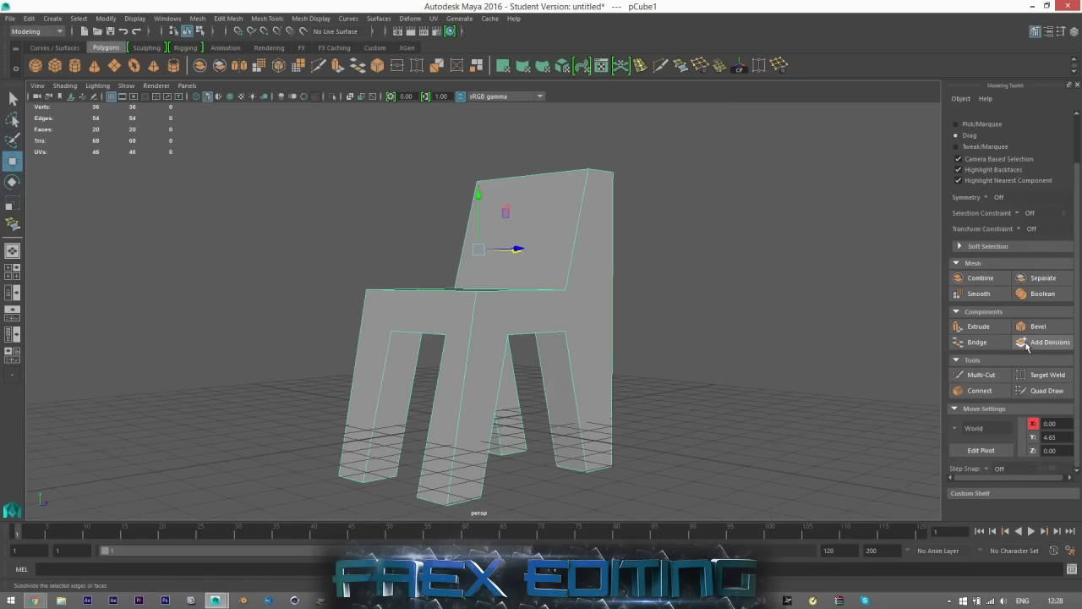
left_click_drag(548, 315, 656, 325, "alt")
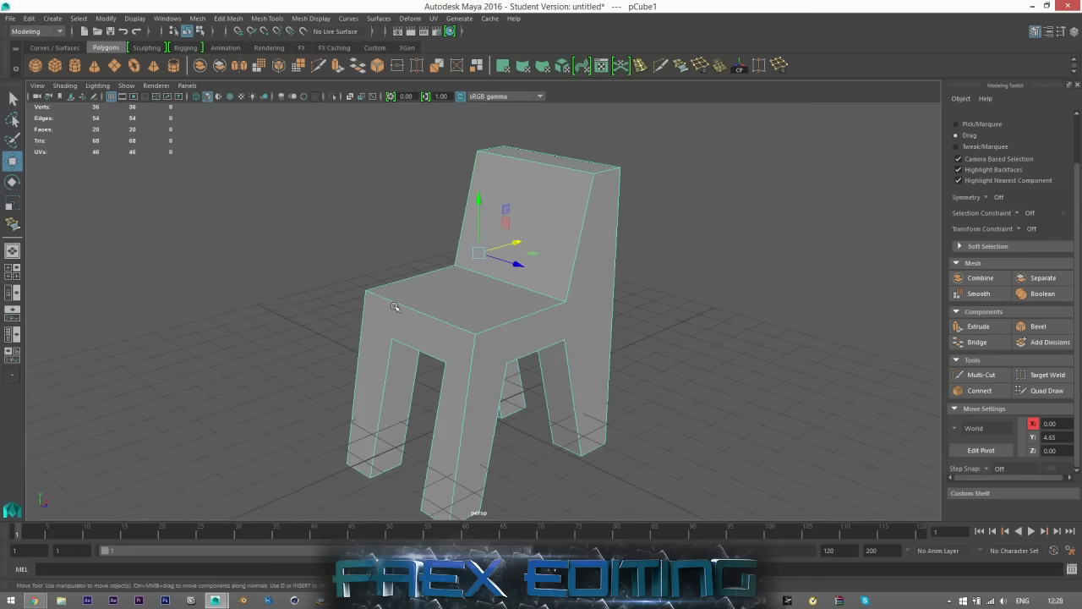
scroll(981, 127, "up", 3)
left_click(1009, 142)
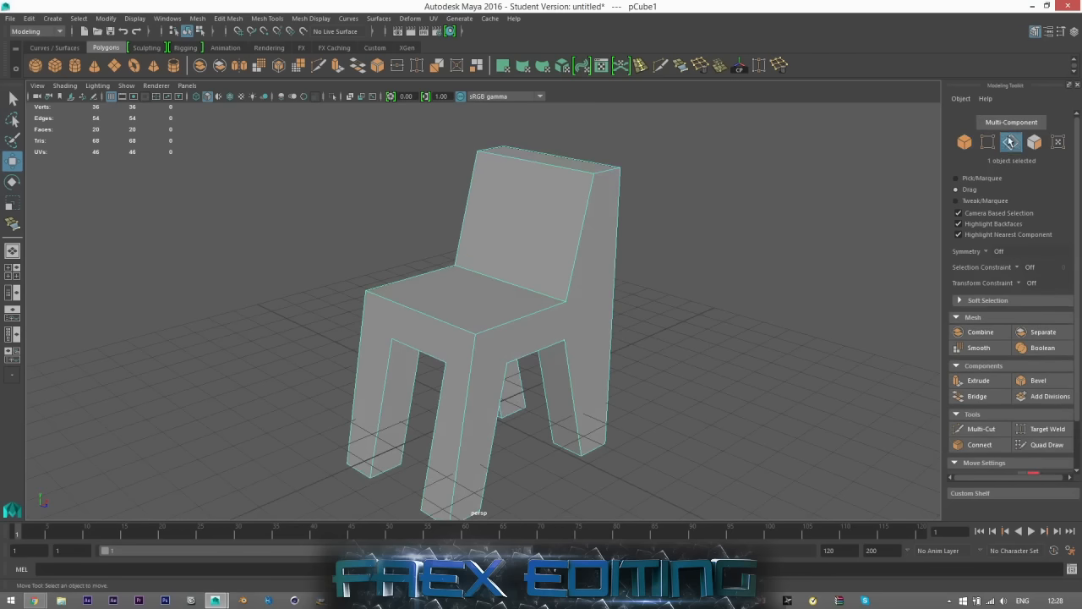
left_click(539, 173)
left_click_drag(541, 174, 563, 186, "alt")
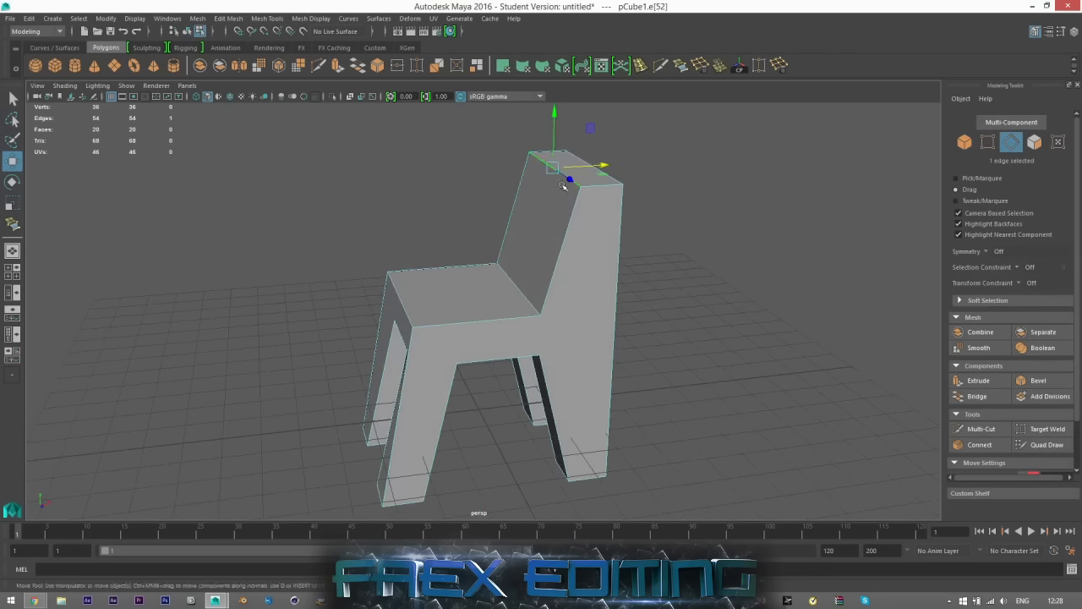
left_click(1039, 381)
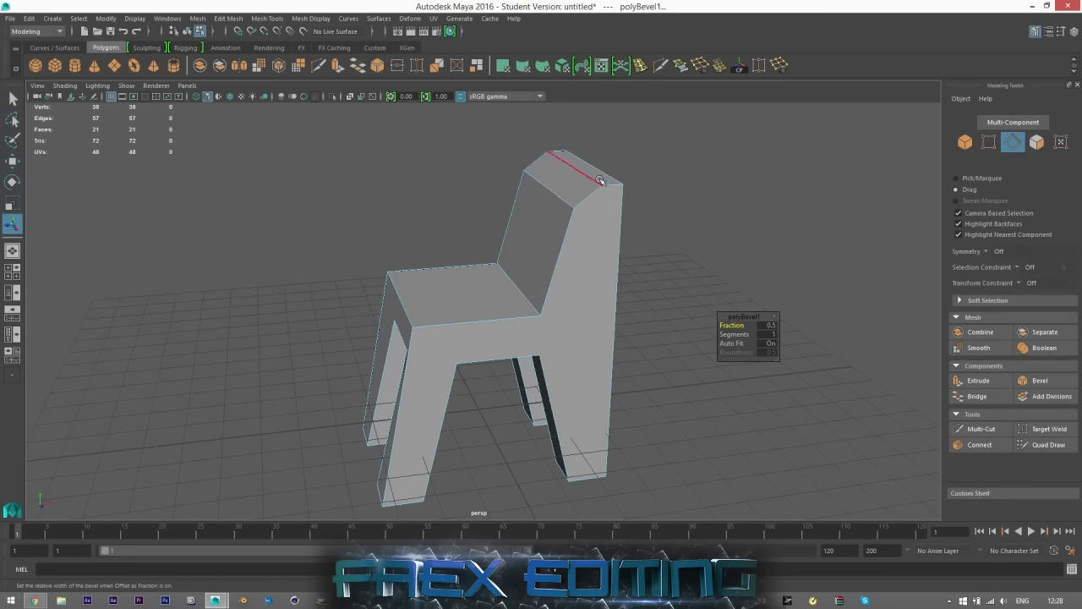
Step: Try the backrest bevel with 3 segments, inspect its rounding, and undo the change
left_click(769, 334)
type("3")
key("Return")
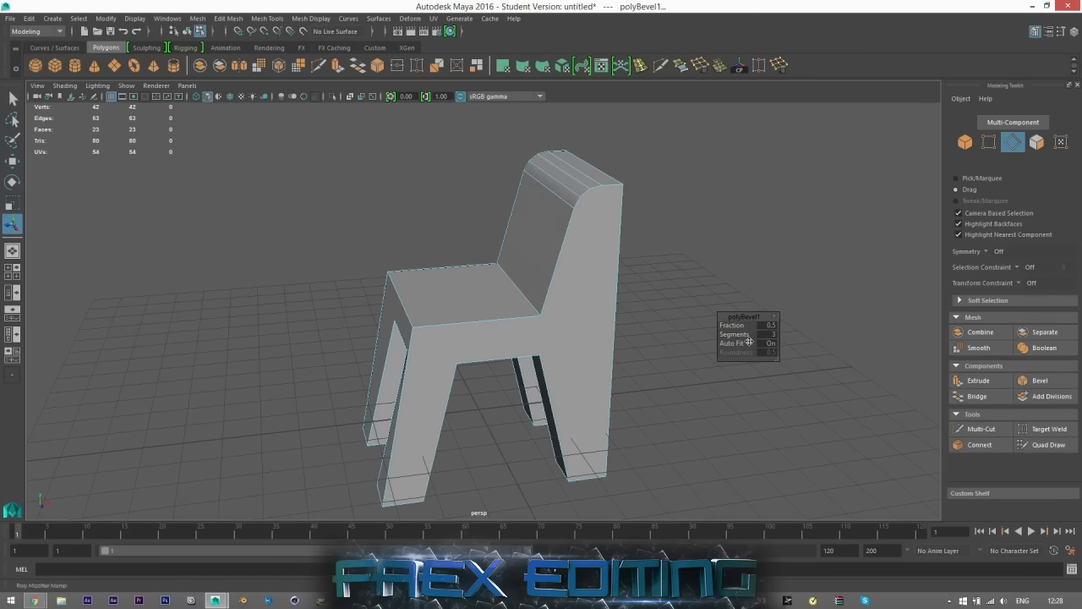
left_click_drag(603, 258, 557, 302, "alt")
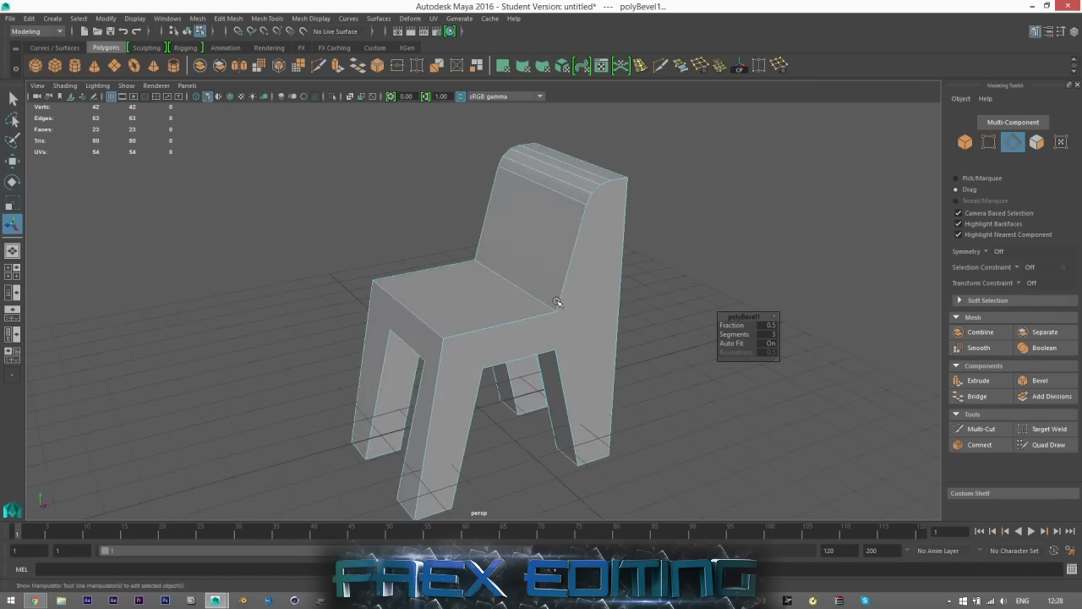
key("ctrl+z")
Step: Set the backrest bevel's segments to 5 while viewing its top edge up close
left_click_drag(604, 243, 521, 376, "alt")
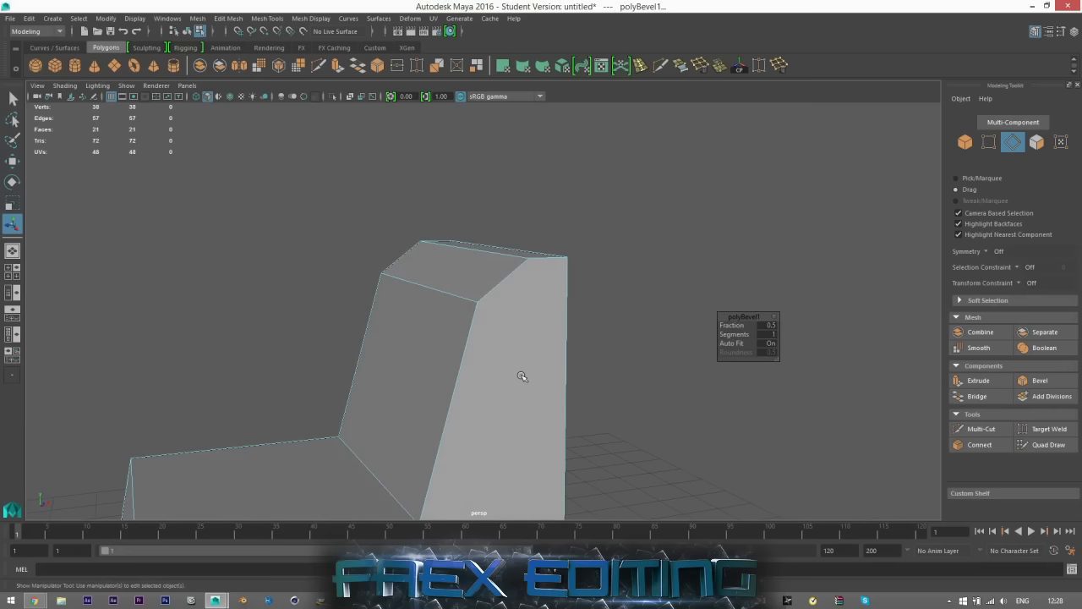
left_click_drag(520, 378, 618, 295, "alt")
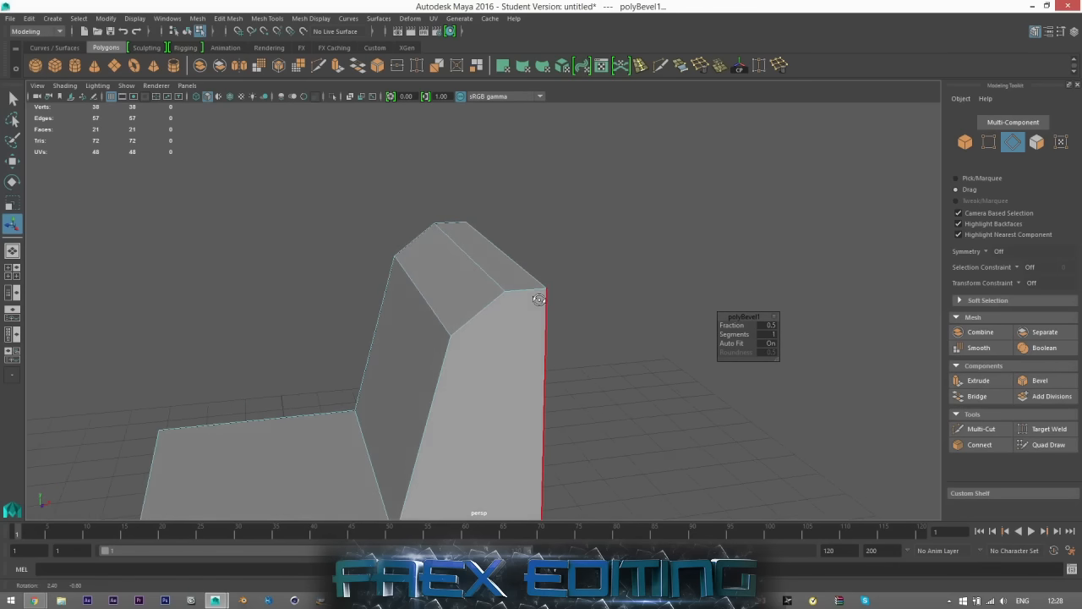
left_click(771, 335)
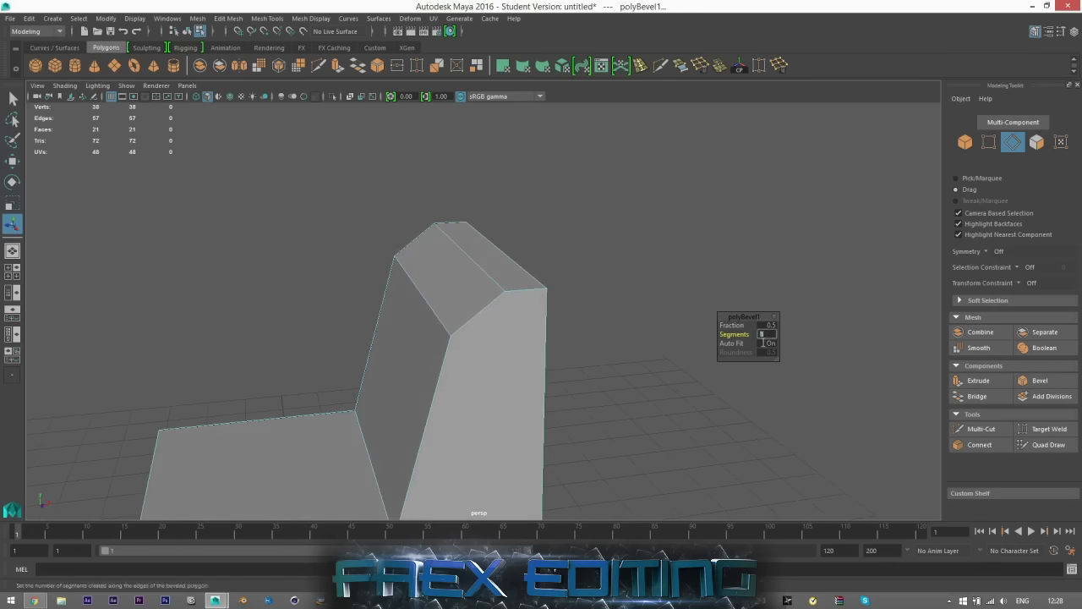
type("5")
key("Return")
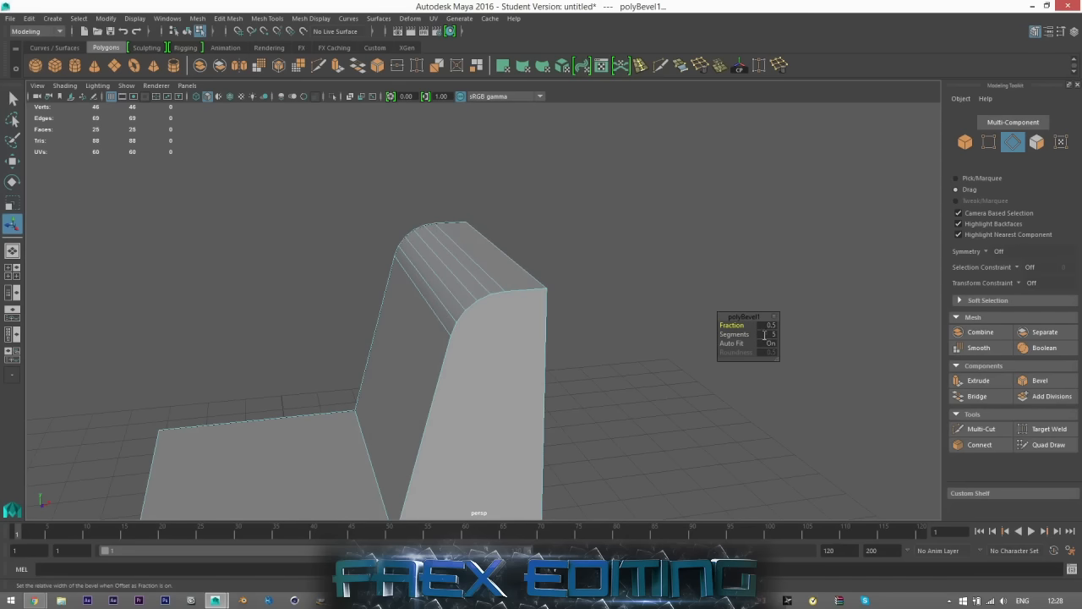
Step: Set the backrest bevel's segments to 2 and inspect the rounded edge
left_click(769, 334)
type("2")
key("Return")
left_click_drag(489, 335, 508, 324, "alt")
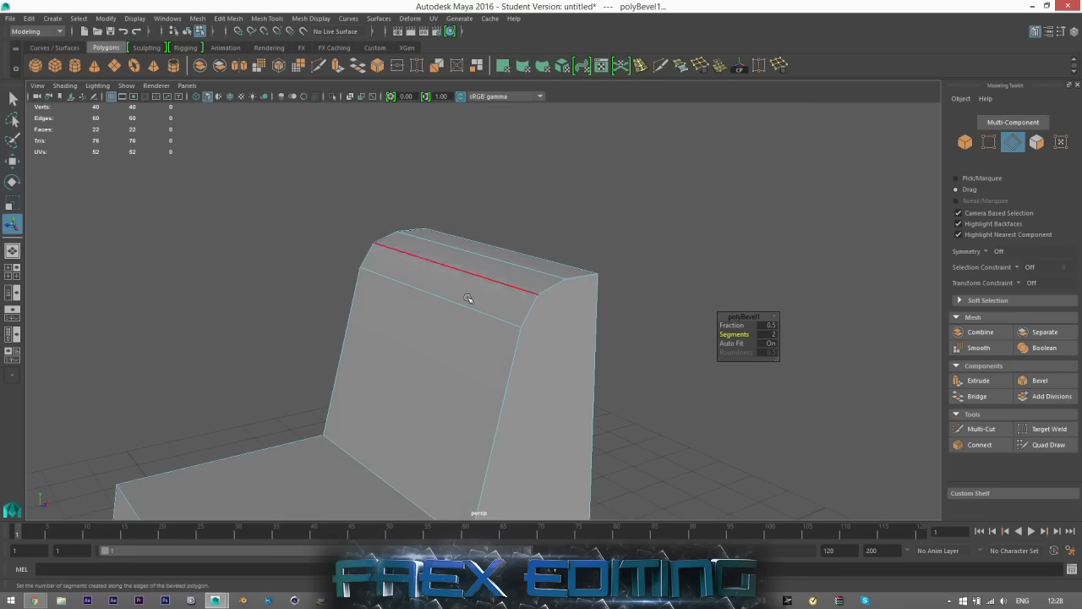
Step: Soften the three lengthwise edges of the bevel along the front top of the backrest
mouse_move(503, 330)
left_mouse_down("alt")
mouse_move(489, 330)
mouse_move(499, 328)
left_mouse_up("alt")
left_click(12, 100)
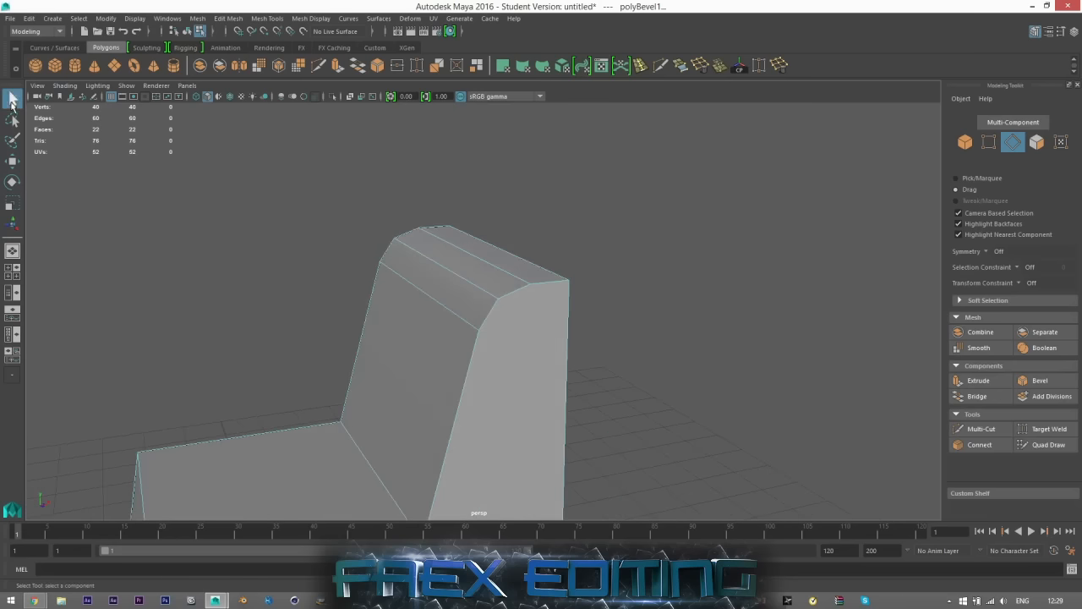
left_click(965, 142)
left_click_drag(628, 302, 554, 359, "alt")
left_click(1013, 143)
left_click_drag(517, 249, 389, 300, "alt")
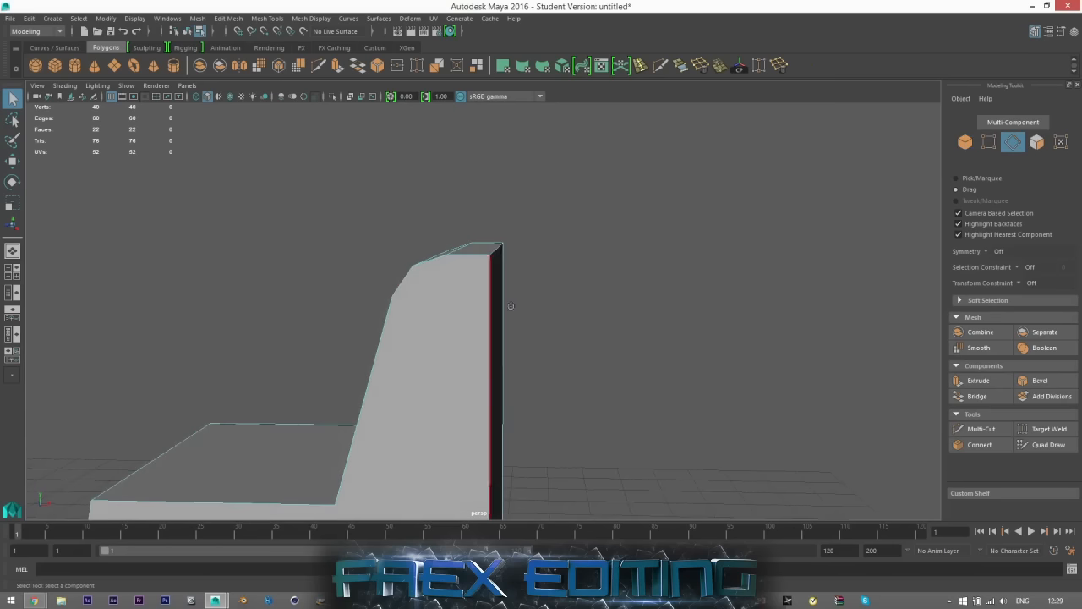
left_click_drag(413, 265, 470, 314, "alt")
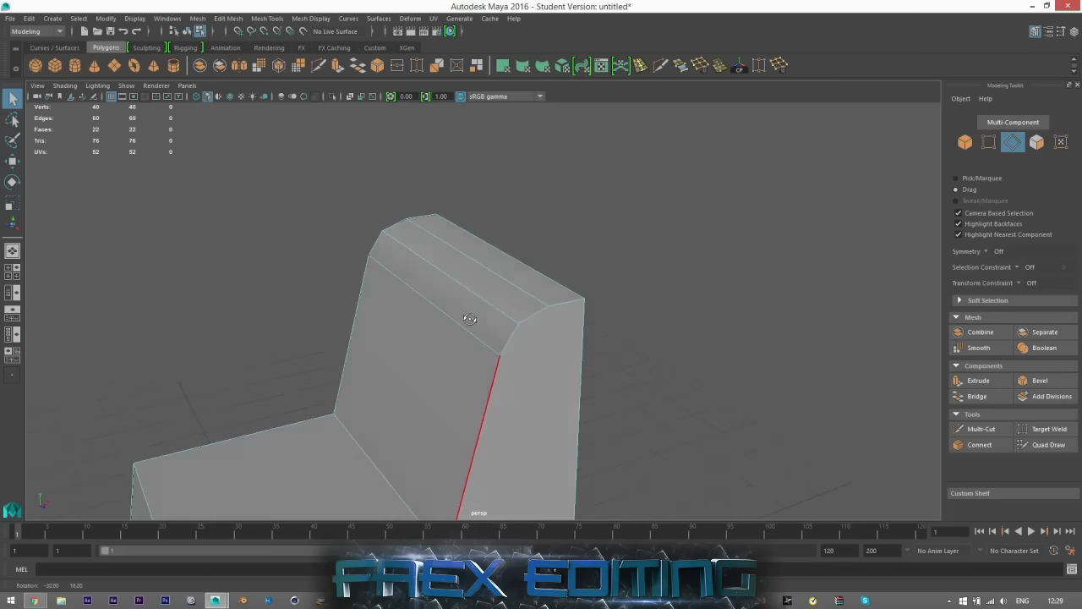
left_click(442, 303)
left_click(459, 282, "shift")
left_click(494, 266, "shift")
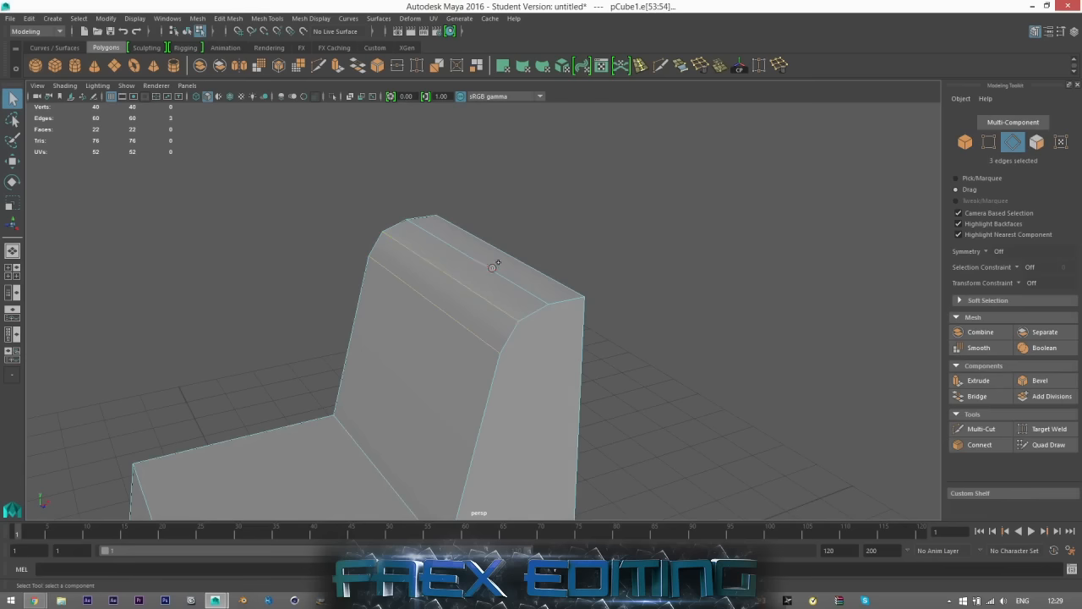
left_click_drag(519, 389, 499, 364, "alt")
left_click(321, 20)
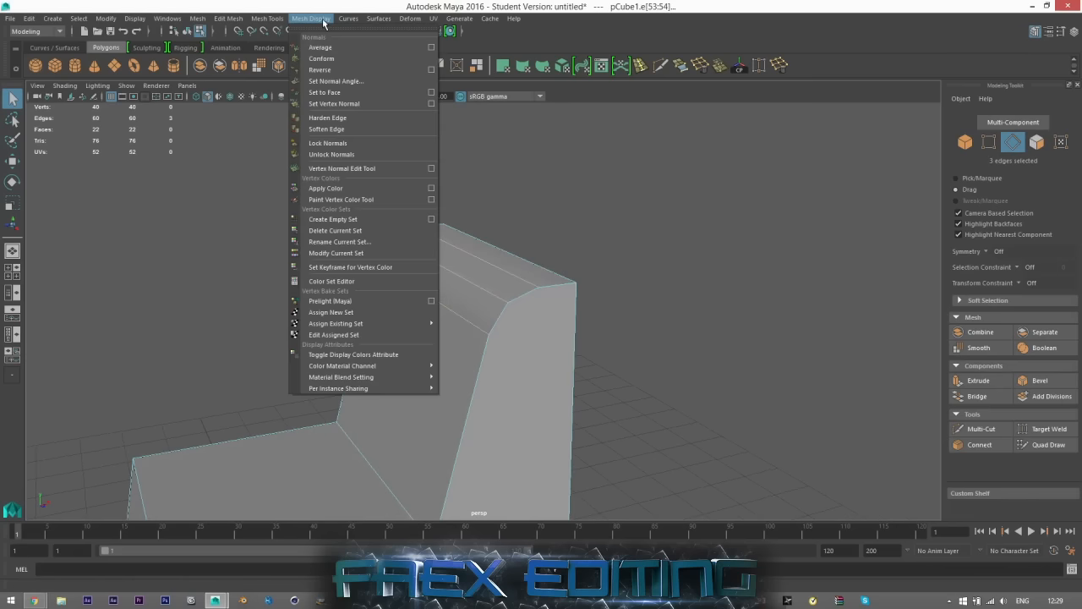
left_click(326, 128)
Step: Switch to object selection and examine the softened backrest up close and the chair as a whole
left_click(962, 142)
left_click(709, 268)
scroll(672, 338, "down", 3)
left_click_drag(670, 343, 494, 345, "alt")
left_click(512, 302)
scroll(537, 339, "up", 4)
left_click_drag(529, 309, 562, 320, "alt")
scroll(568, 328, "down", 3)
middle_click_drag(537, 356, 562, 310, "alt")
scroll(606, 284, "down", 2)
scroll(545, 328, "down", 4)
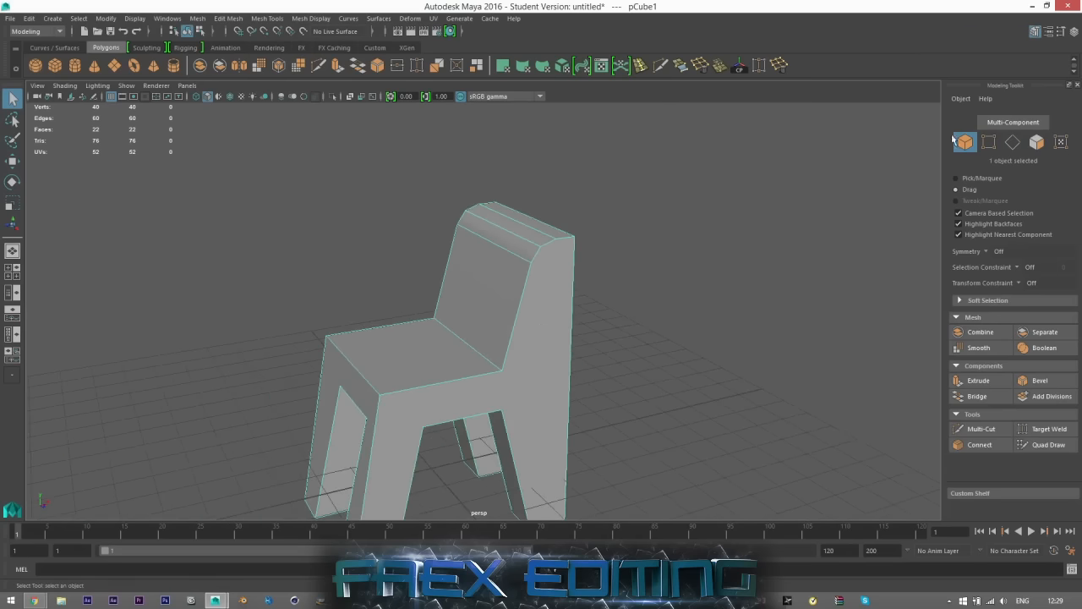
Step: Bevel the front edge and both side edges of the seat's top face
left_click(969, 142)
left_click_drag(571, 338, 594, 361, "alt")
middle_click_drag(550, 376, 572, 287, "alt")
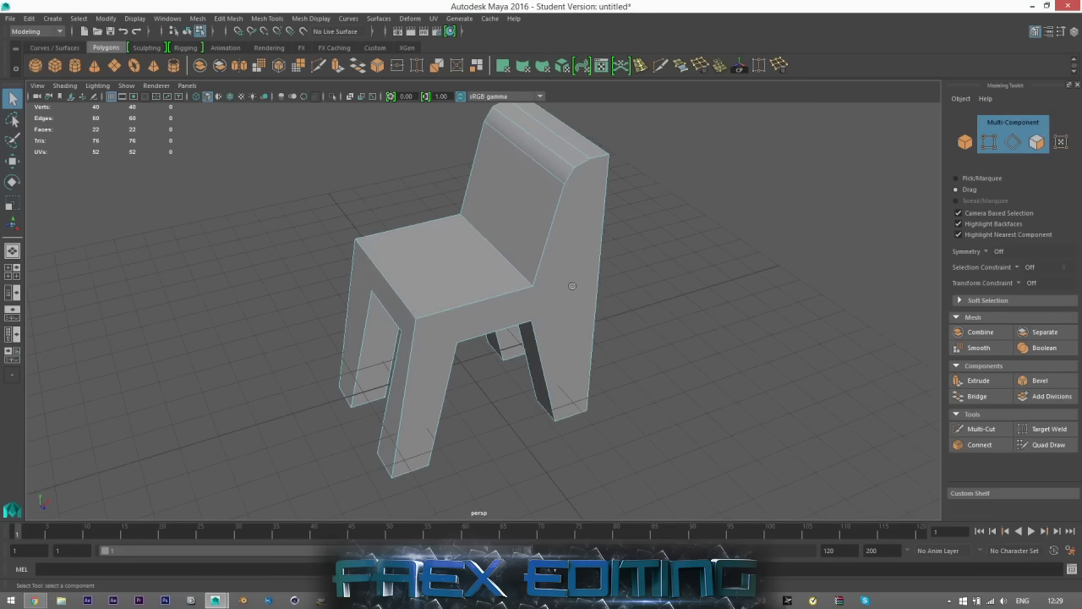
scroll(461, 350, "up", 3)
left_click_drag(458, 355, 483, 292, "alt")
left_click(393, 265)
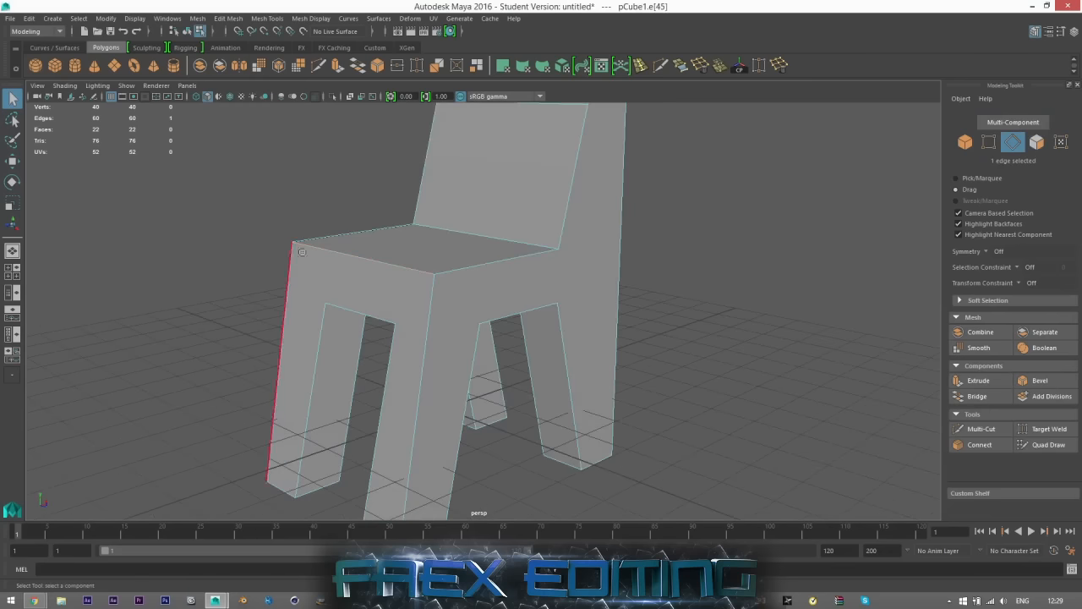
left_click(461, 267, "shift")
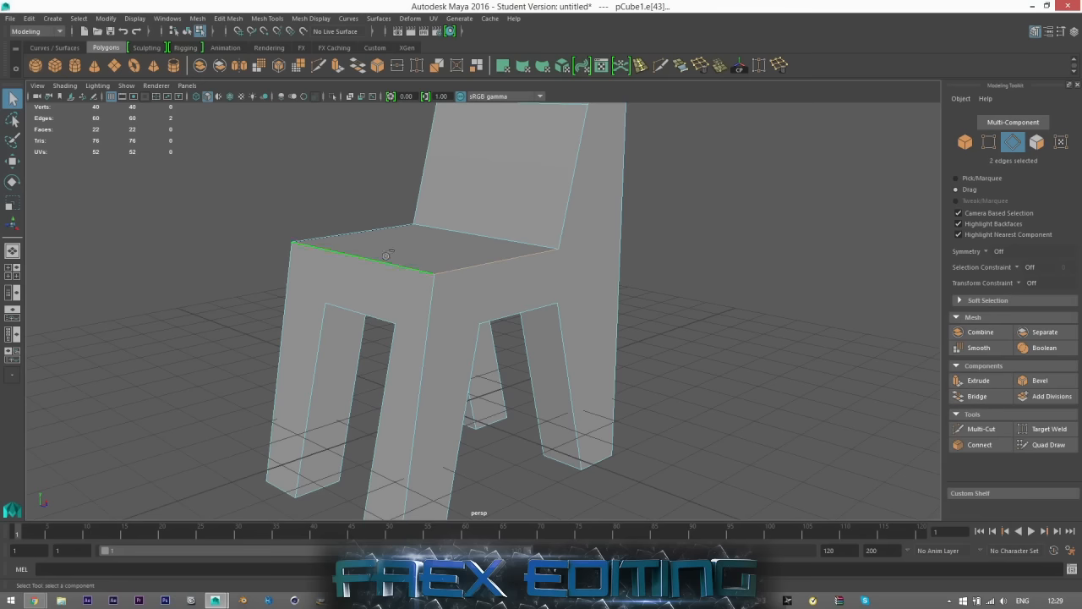
left_click(355, 234, "shift")
left_click(1039, 381)
Step: Set the seat bevel's fraction to 0.3 and its segments to 2, and check the rounded seat edges
left_click_drag(592, 355, 439, 332, "alt")
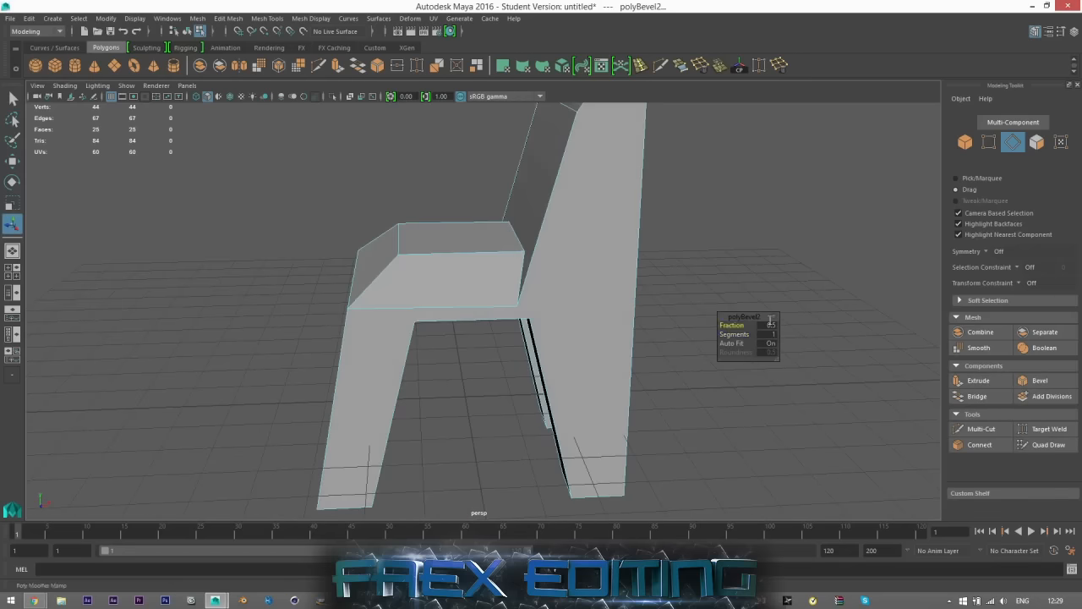
left_click(768, 325)
key("Return")
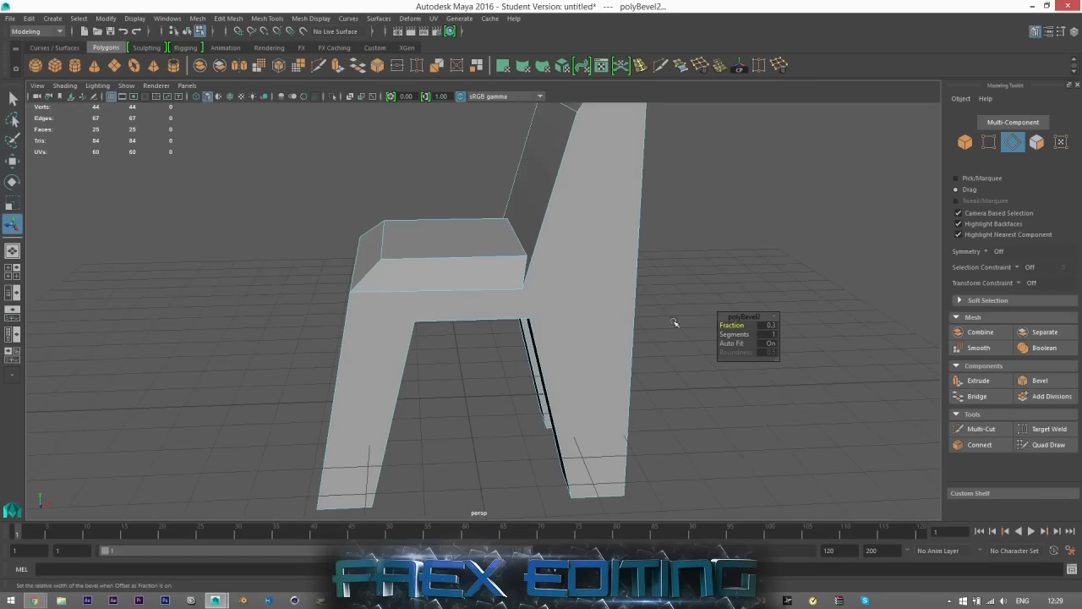
left_click(766, 334)
type("2")
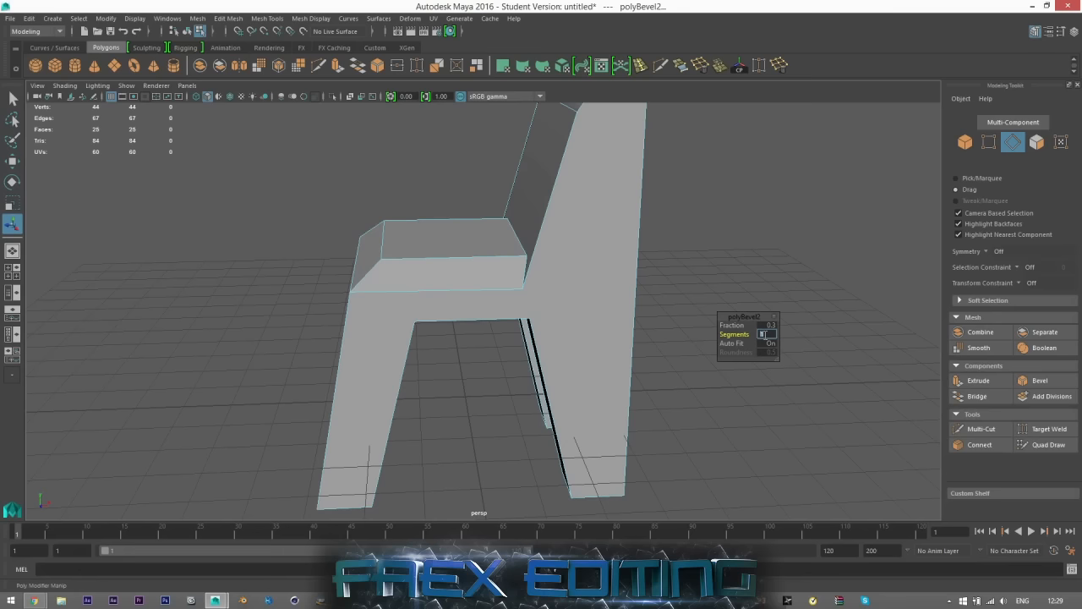
key("Return")
left_click_drag(584, 391, 593, 355, "alt")
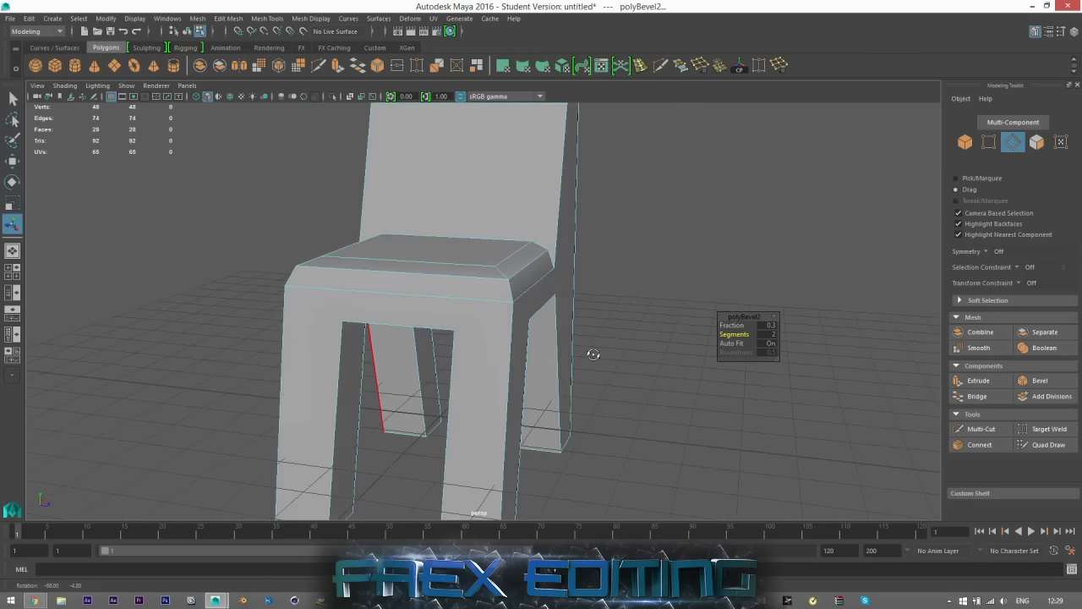
left_click_drag(539, 299, 454, 304, "alt")
scroll(437, 311, "up", 2)
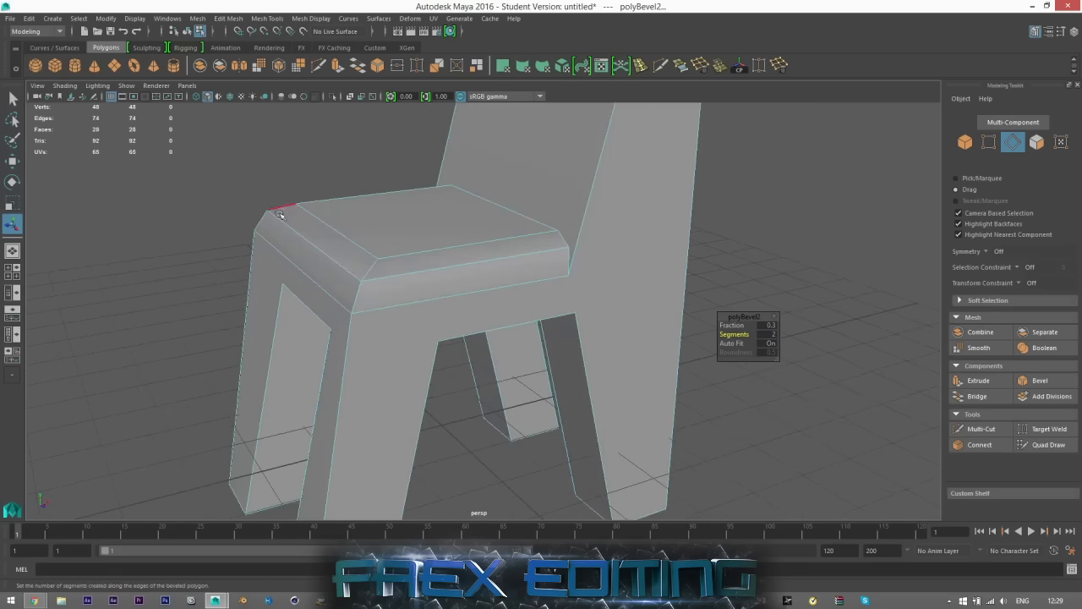
left_click_drag(286, 254, 310, 257, "alt")
Step: Soften the bevel's edges along the front and both sides of the seat, including its corners
left_click(12, 99)
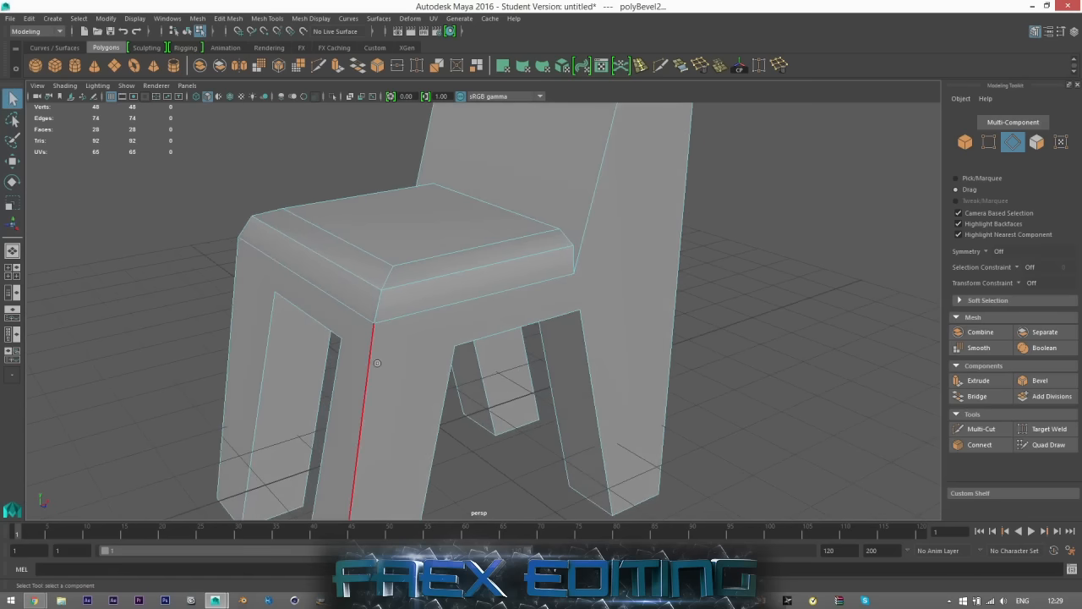
left_click(356, 255, "shift")
left_click(438, 264, "shift")
left_click(438, 264, "shift")
left_click(437, 275, "shift")
left_click_drag(344, 280, 485, 277, "alt")
left_click(387, 306, "shift")
left_click(393, 291, "shift")
left_click(394, 337, "shift")
left_click(591, 323, "shift")
left_click_drag(606, 344, 541, 355, "alt")
left_click(596, 186, "shift")
left_click(314, 16)
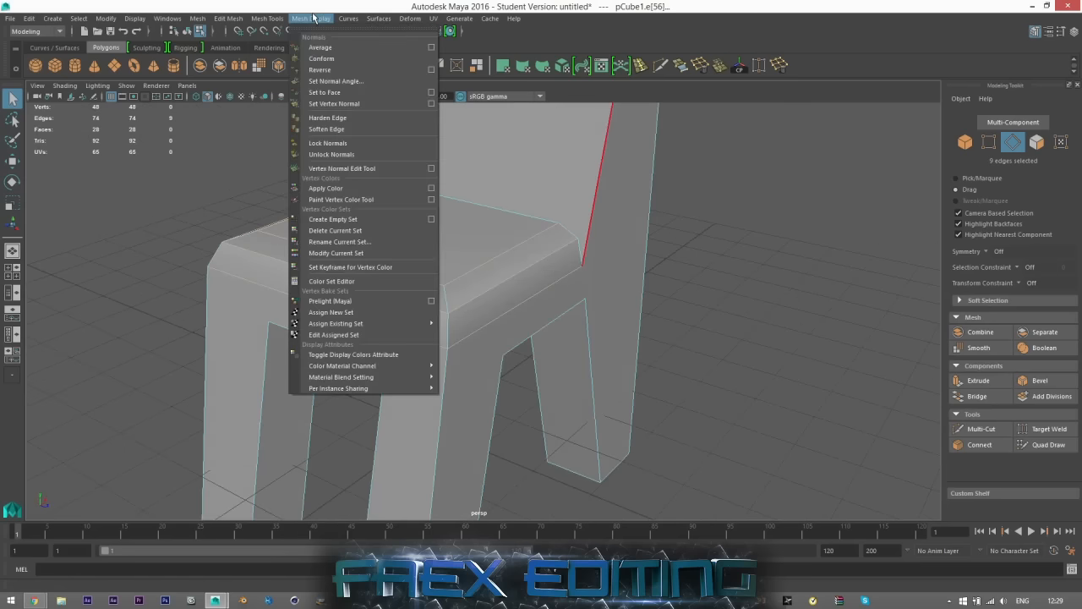
left_click(327, 128)
Step: Return to object selection and examine the chair's softened seat and backrest from several angles
left_click(961, 141)
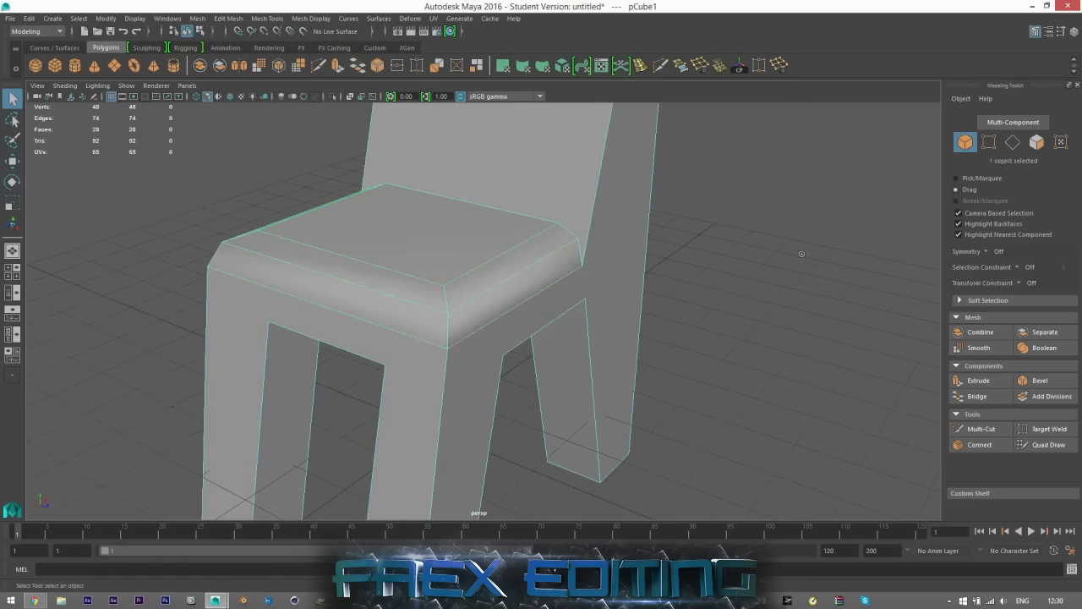
left_click(761, 292)
scroll(628, 429, "down", 7)
left_click_drag(615, 424, 527, 379, "alt")
left_click(455, 414)
left_click_drag(455, 414, 410, 371, "alt")
left_click_drag(476, 378, 378, 474, "alt")
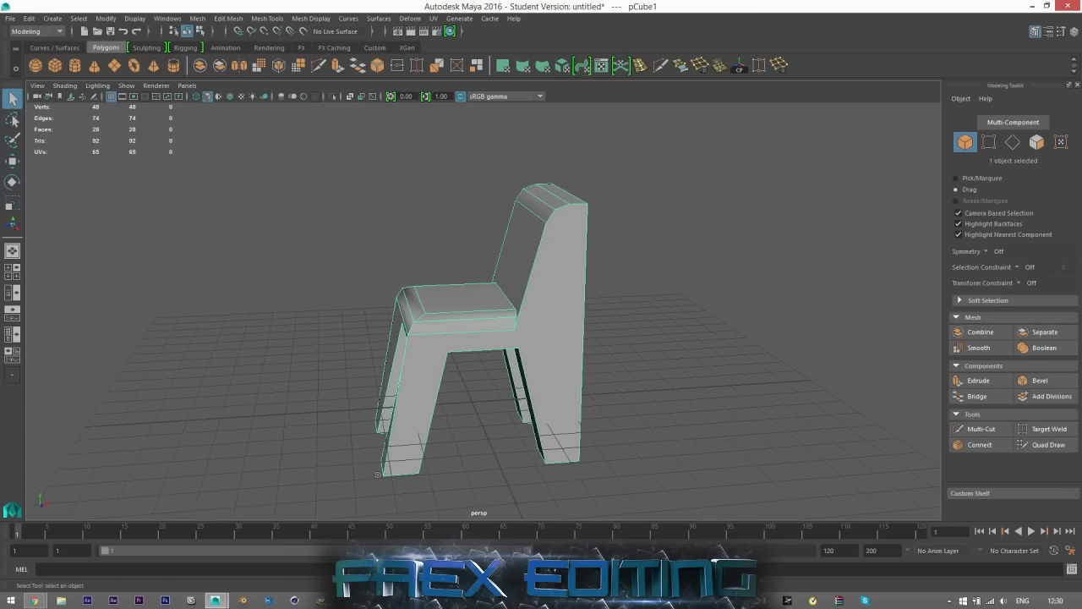
left_click_drag(423, 426, 456, 436, "alt")
scroll(345, 377, "up", 5)
left_click_drag(321, 359, 358, 313, "alt")
left_click_drag(423, 301, 454, 300, "alt")
left_click(667, 310)
left_click_drag(667, 310, 724, 306, "alt")
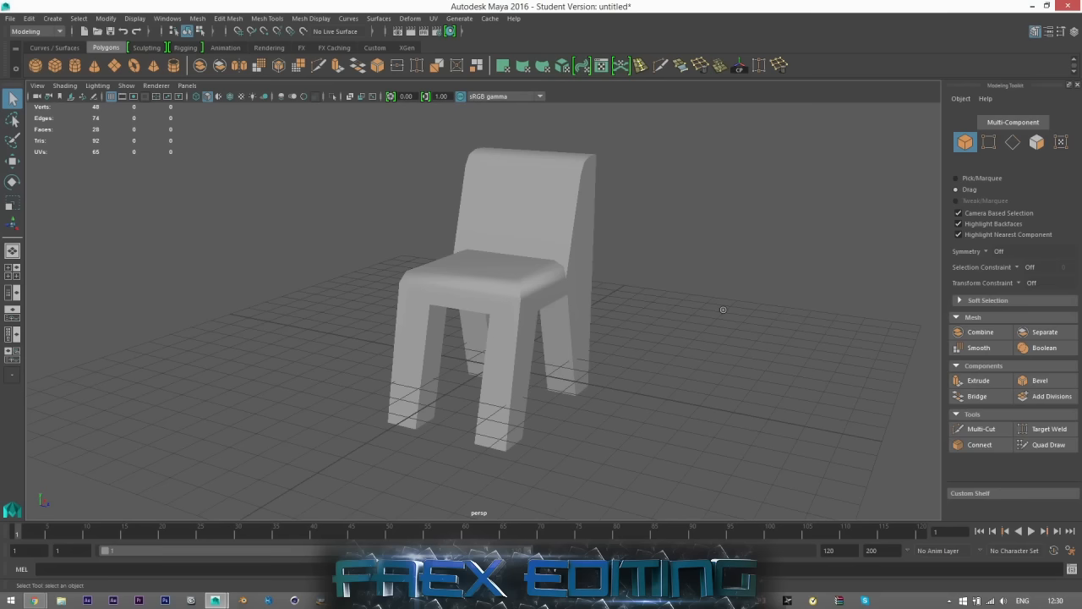
Step: Cut an edge with Multi-Cut from the front leg's inner top corner up to the seat bevel's lower edge
left_click(505, 275)
left_click_drag(558, 308, 532, 311, "alt")
scroll(531, 311, "up", 5)
right_click_drag(542, 318, 630, 351, "alt")
left_click_drag(630, 351, 727, 106, "alt")
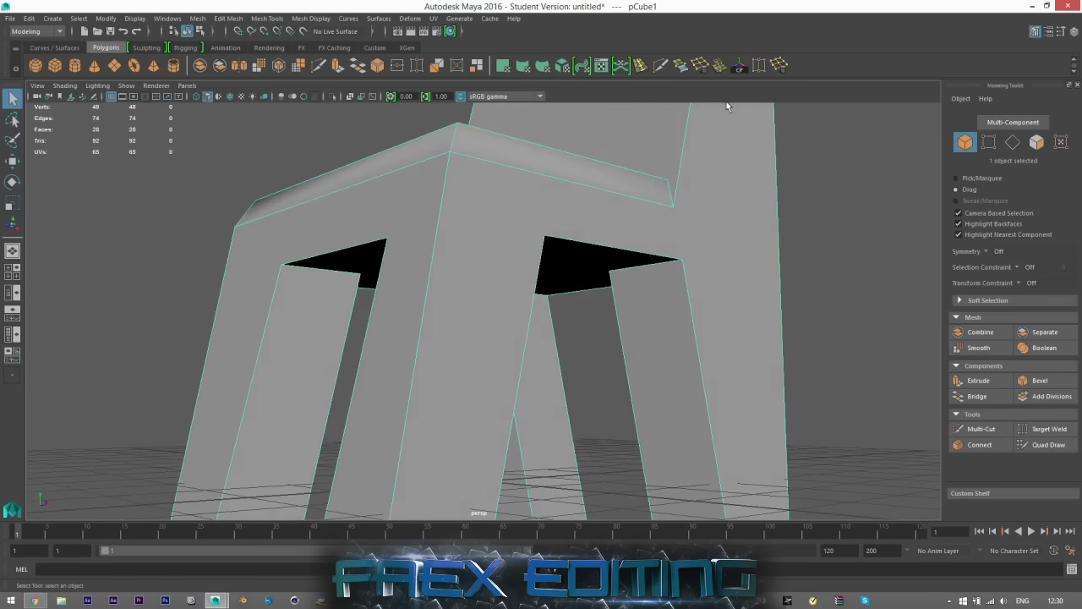
left_click(660, 65)
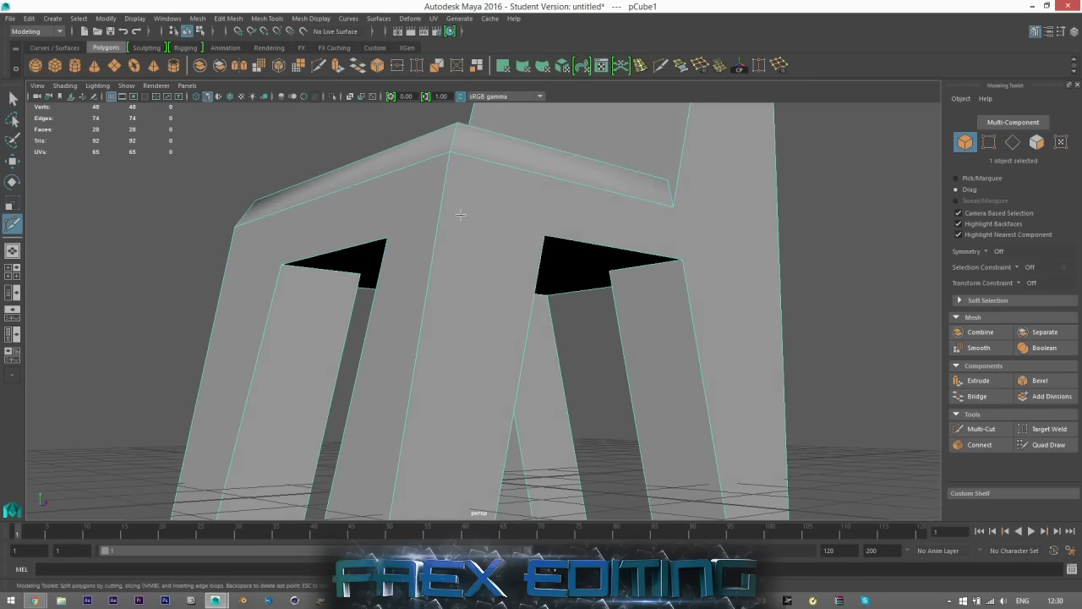
left_click(545, 236)
left_click(531, 174)
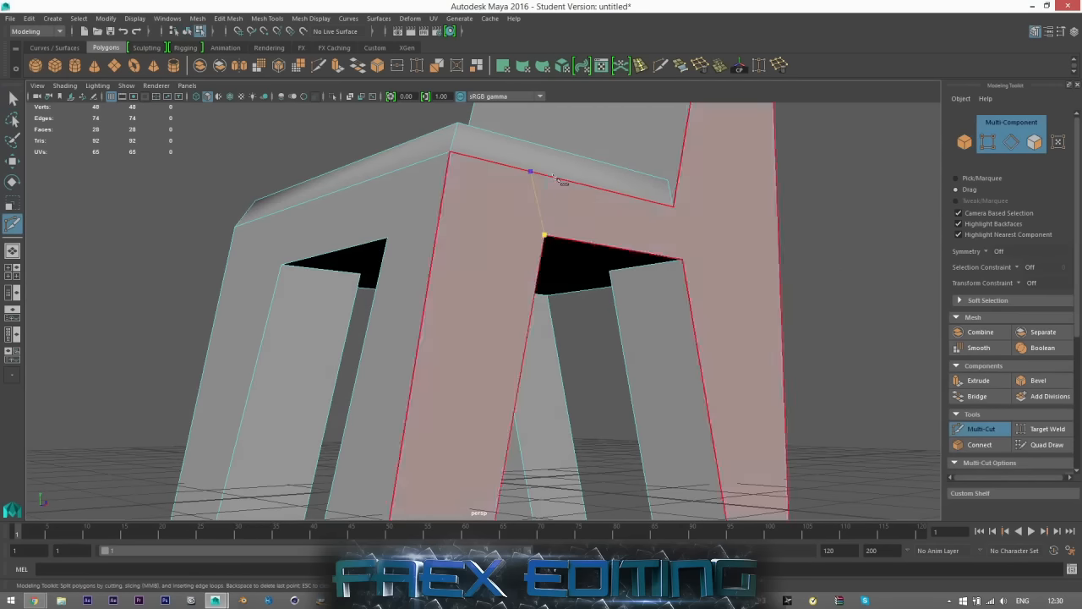
key("Return")
left_click_drag(563, 224, 553, 244, "alt")
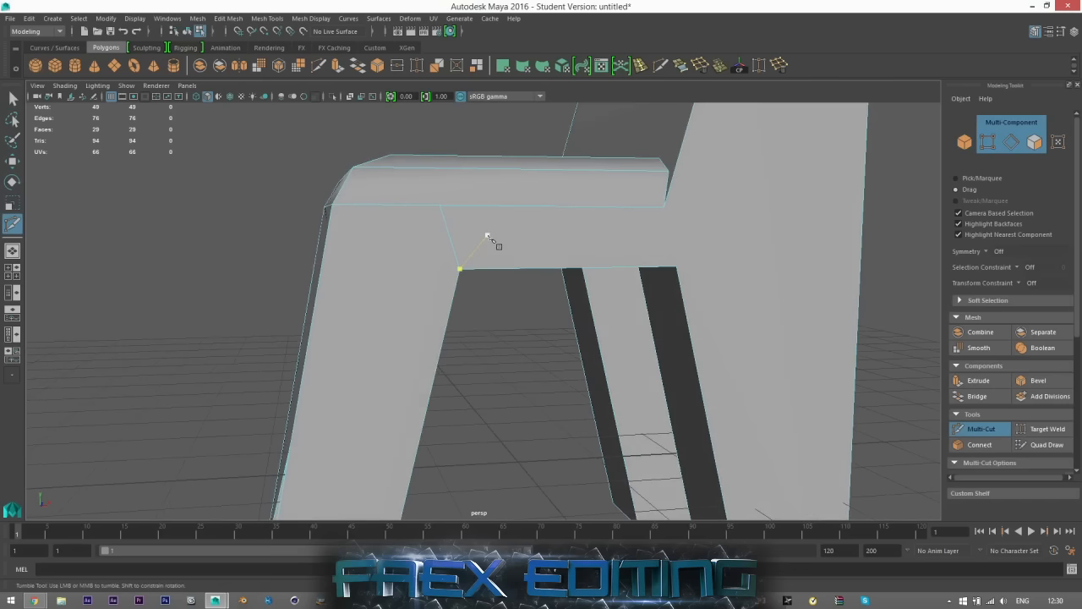
Step: Run Cleanup with matching polygons selected to find the chair's faces with more than 4 sides
left_click(1030, 432)
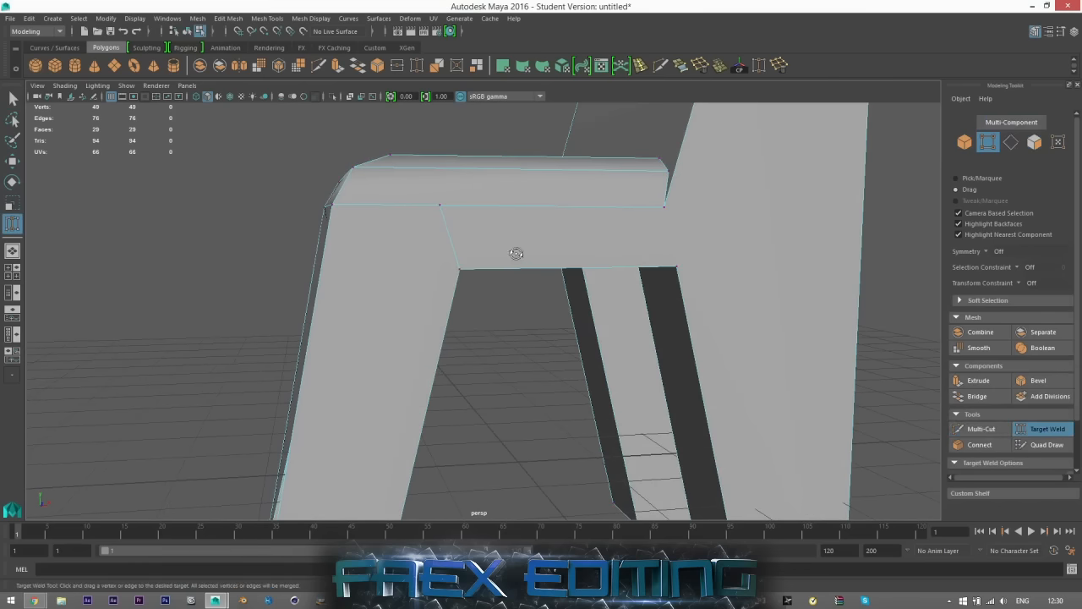
left_click_drag(516, 254, 502, 234, "alt")
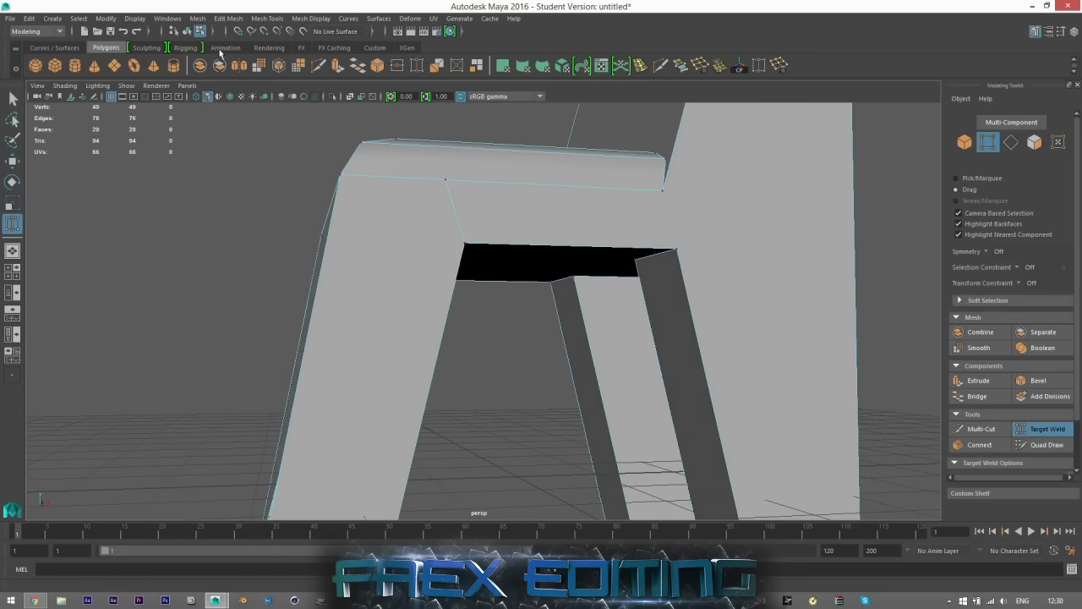
left_click(91, 21)
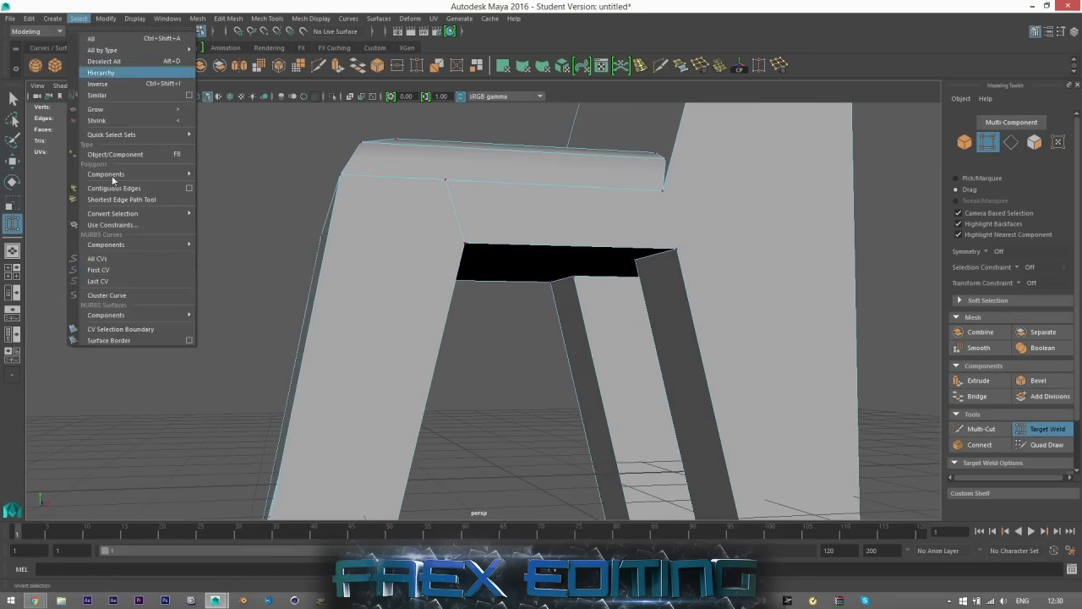
left_click(181, 5)
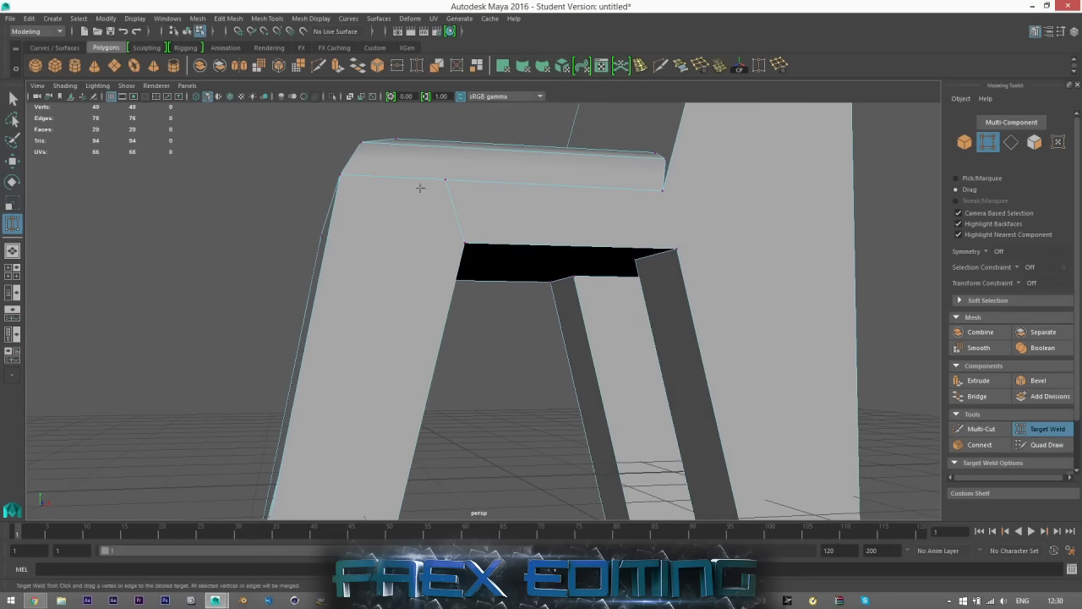
left_click(203, 19)
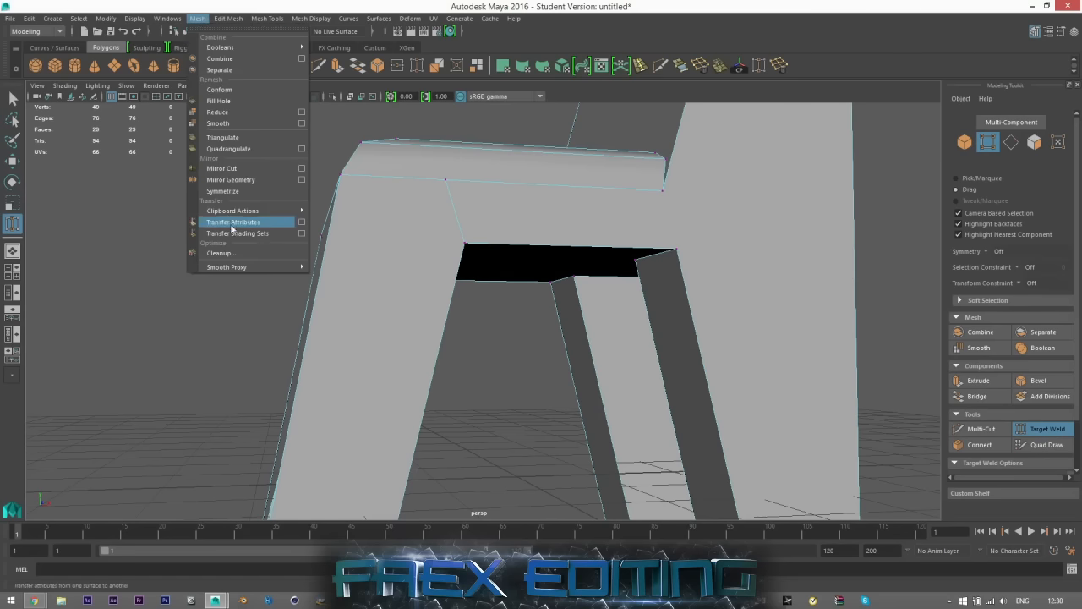
left_click(221, 253)
left_click(879, 420)
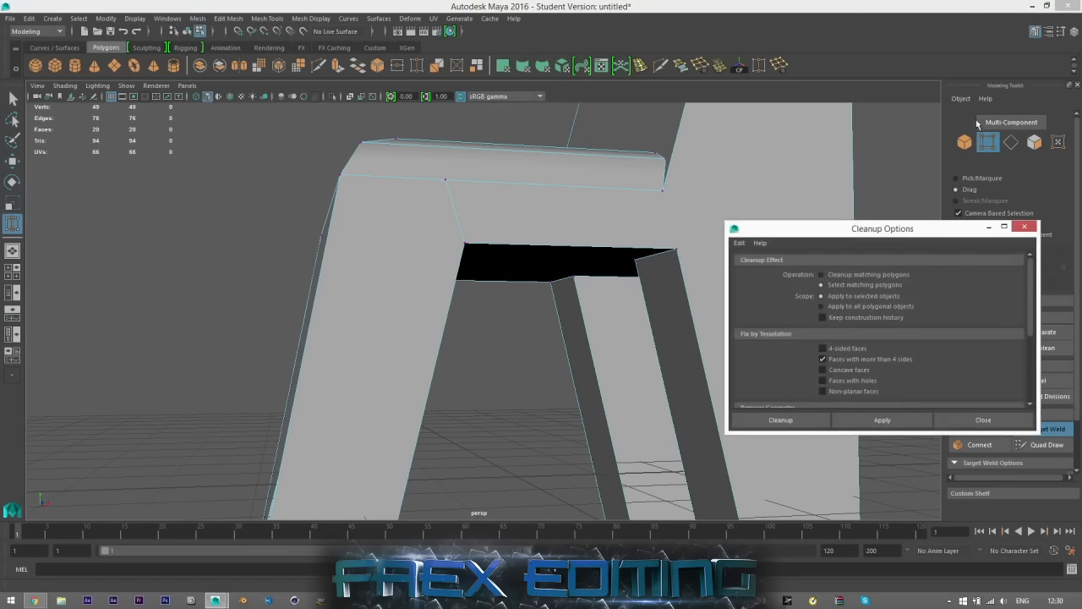
left_click(872, 425)
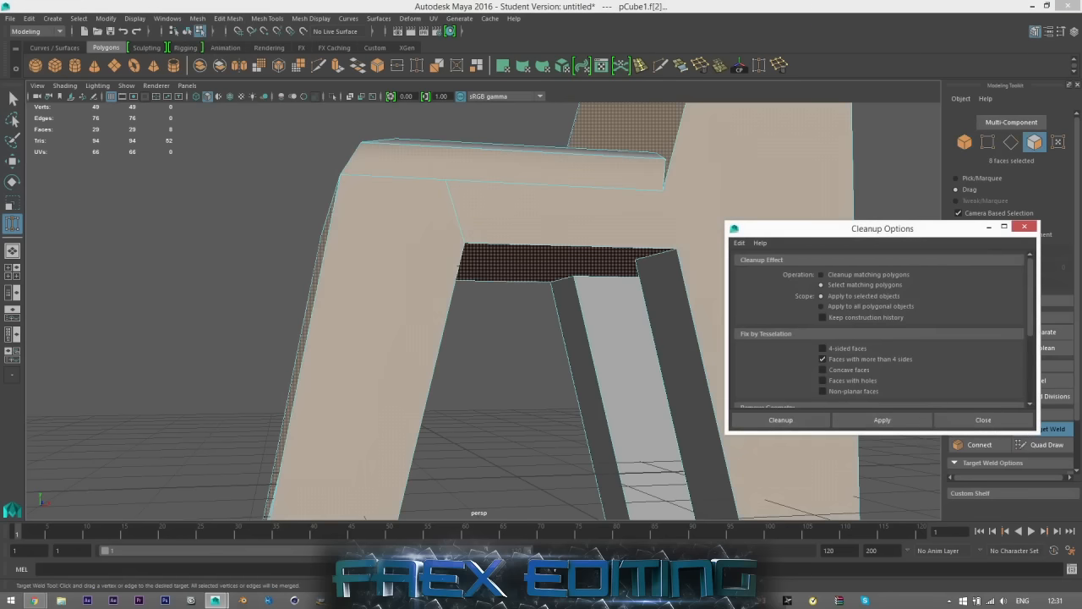
Step: Examine the highlighted faces around the legs and beside the new cut under the seat
scroll(530, 307, "down", 5)
left_click_drag(529, 307, 395, 368, "alt")
scroll(590, 347, "down", 3)
scroll(493, 307, "up", 3)
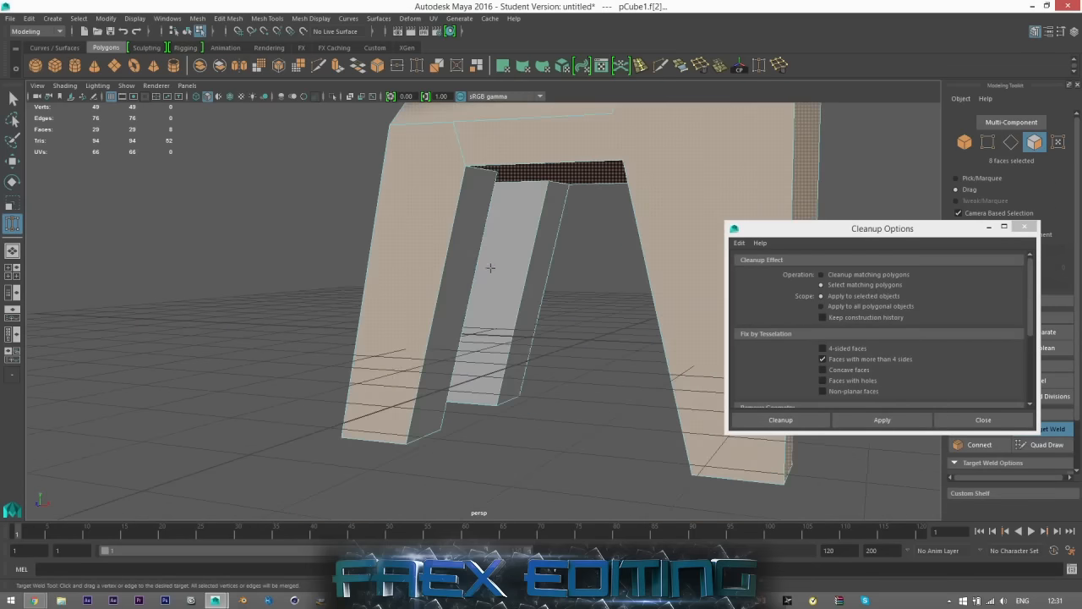
left_click_drag(490, 268, 503, 304, "alt")
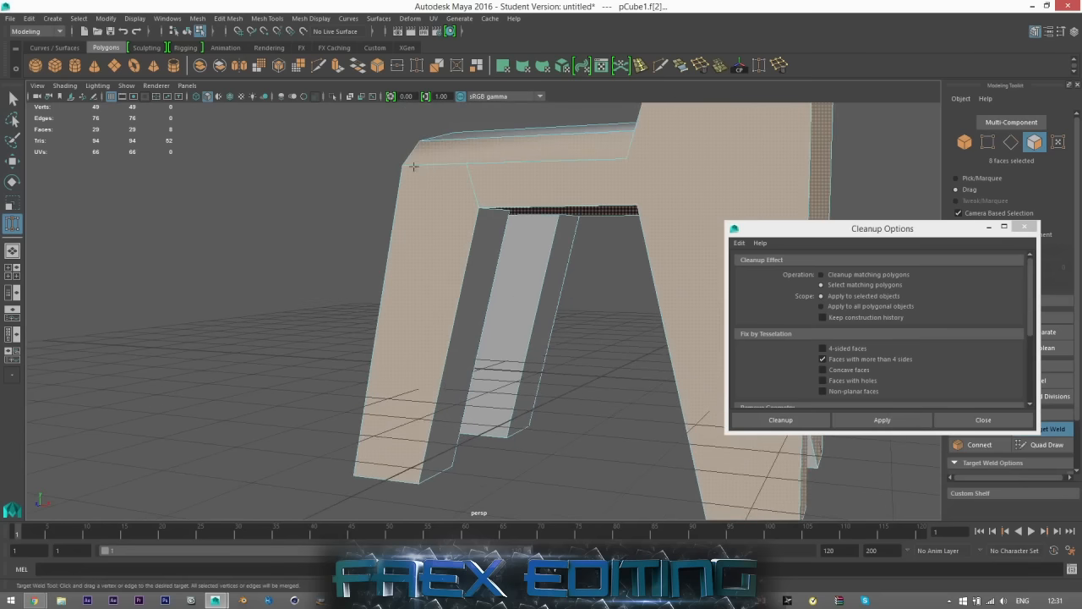
left_click_drag(410, 195, 423, 194, "alt")
scroll(434, 239, "up", 4)
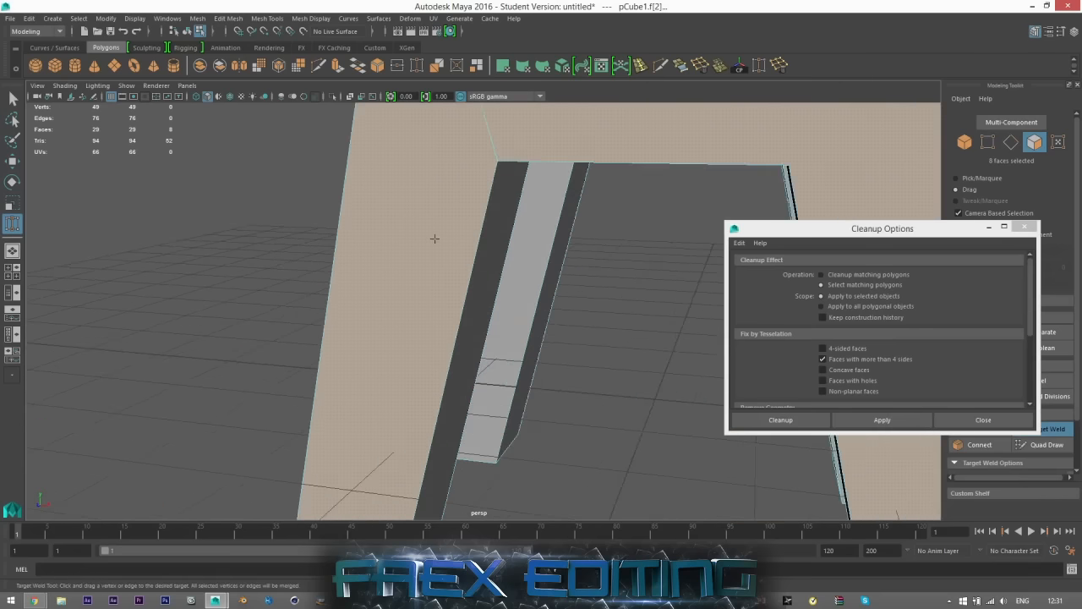
left_click_drag(436, 240, 458, 321, "alt")
left_click_drag(526, 270, 544, 253, "alt")
Step: Target-weld the cut's upper vertex on the seat side to the seat's front corner above the leg
left_click(1053, 431)
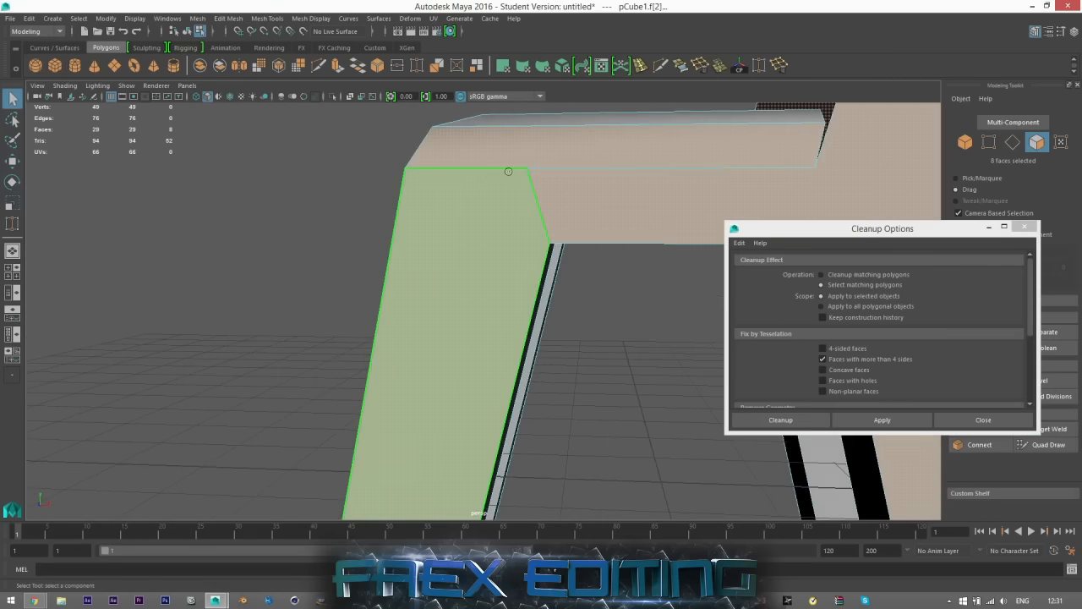
left_click(989, 141)
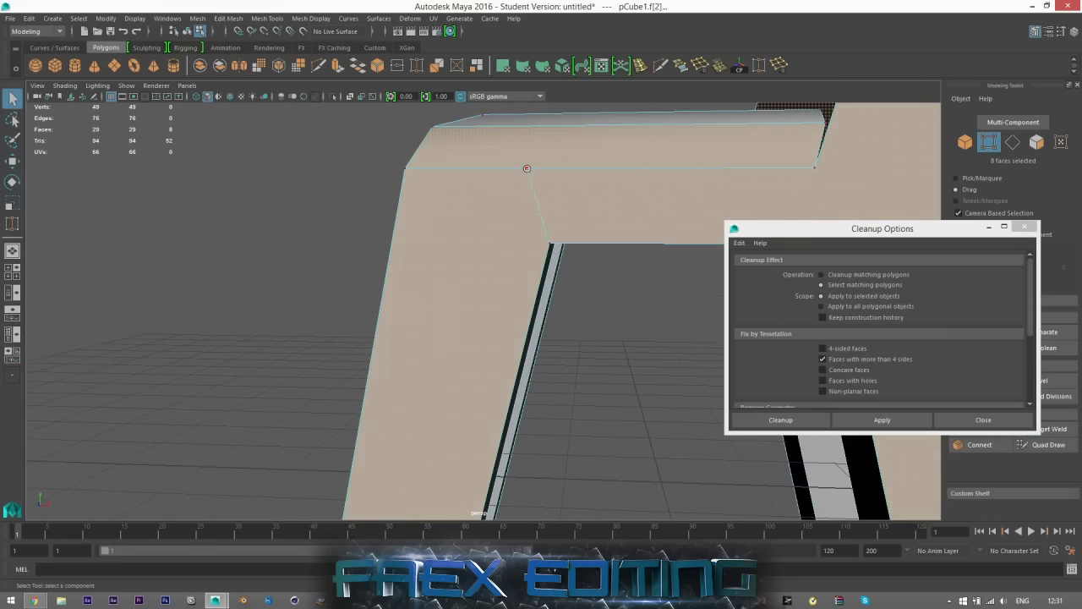
left_click(526, 169)
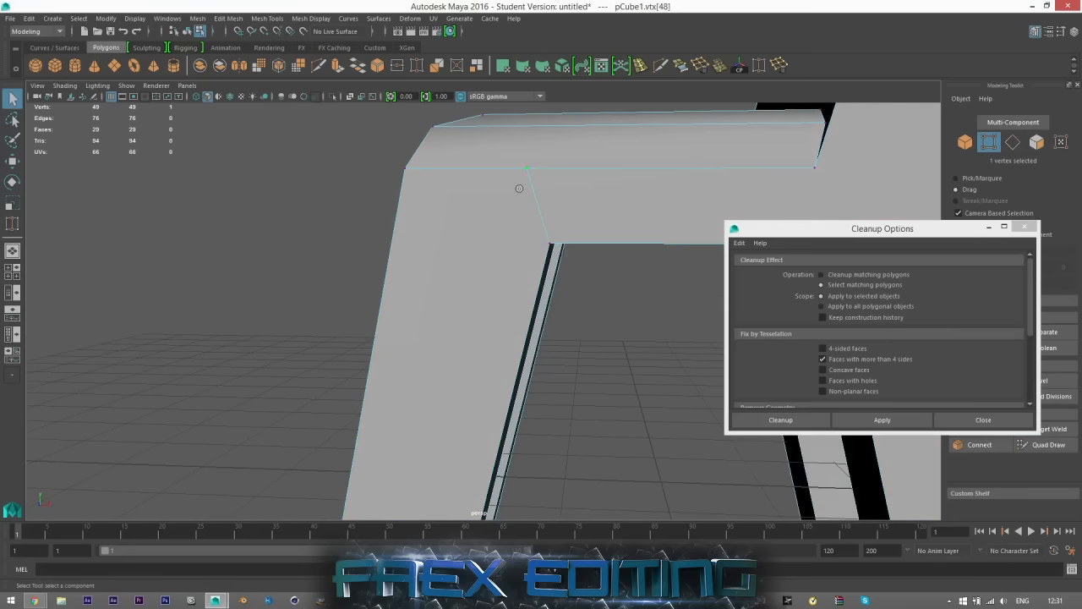
left_click_drag(519, 188, 536, 181, "alt")
left_click(1063, 432)
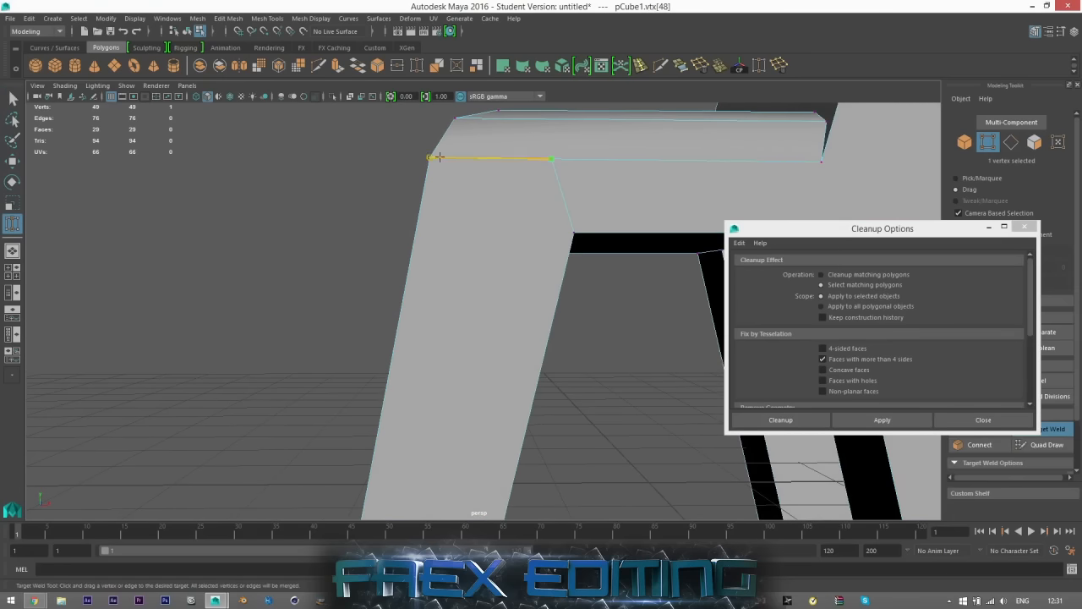
left_click_drag(430, 157, 431, 157)
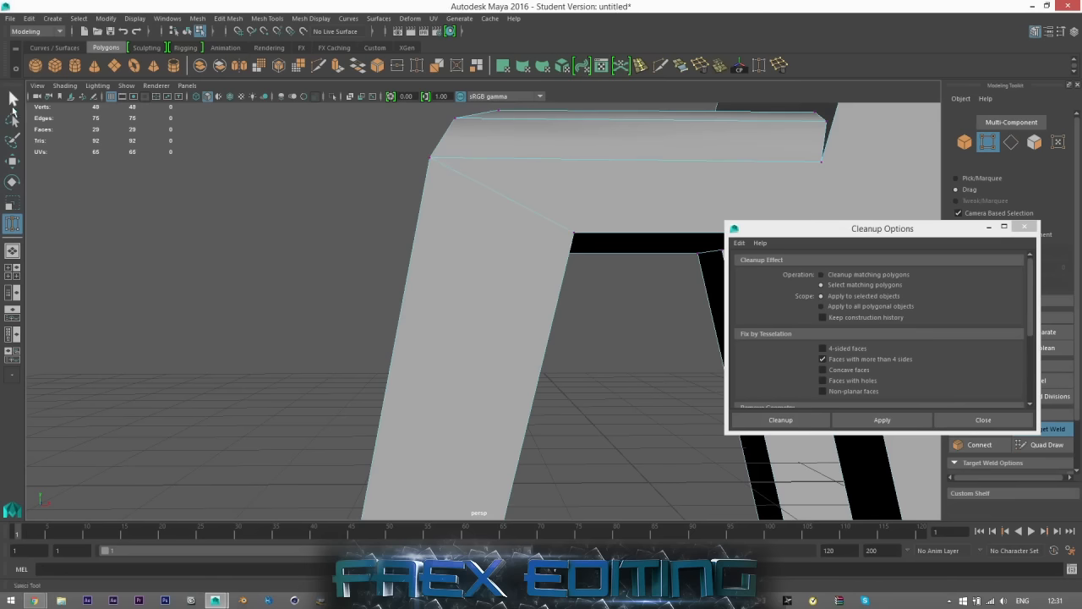
left_click(12, 99)
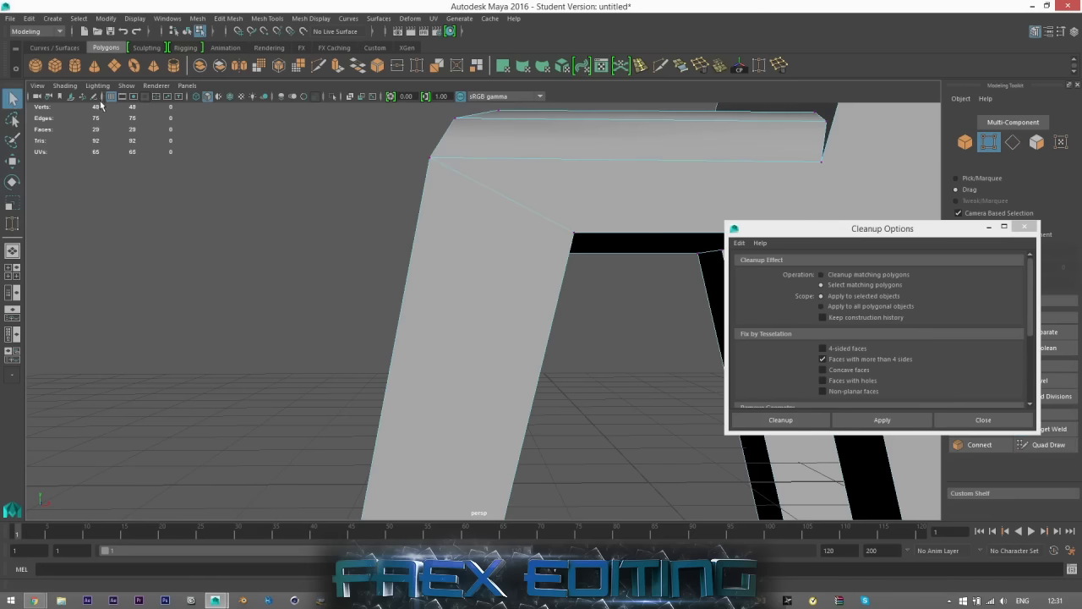
Step: Return to object selection and run Cleanup again to select the chair's faces with more than 4 sides
left_click_drag(416, 196, 360, 413, "alt")
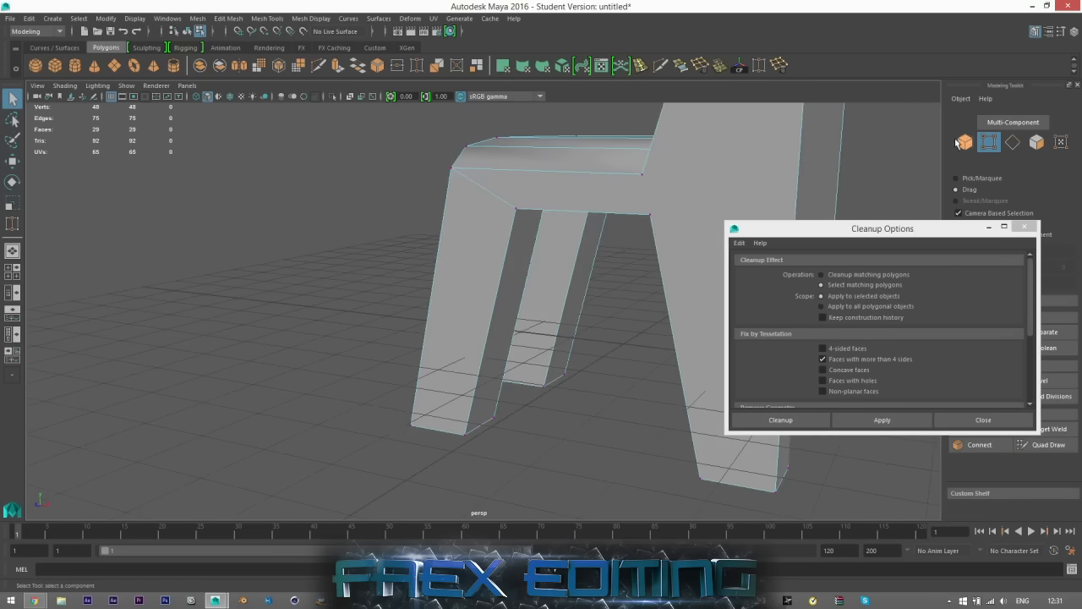
left_click(964, 141)
left_click(881, 419)
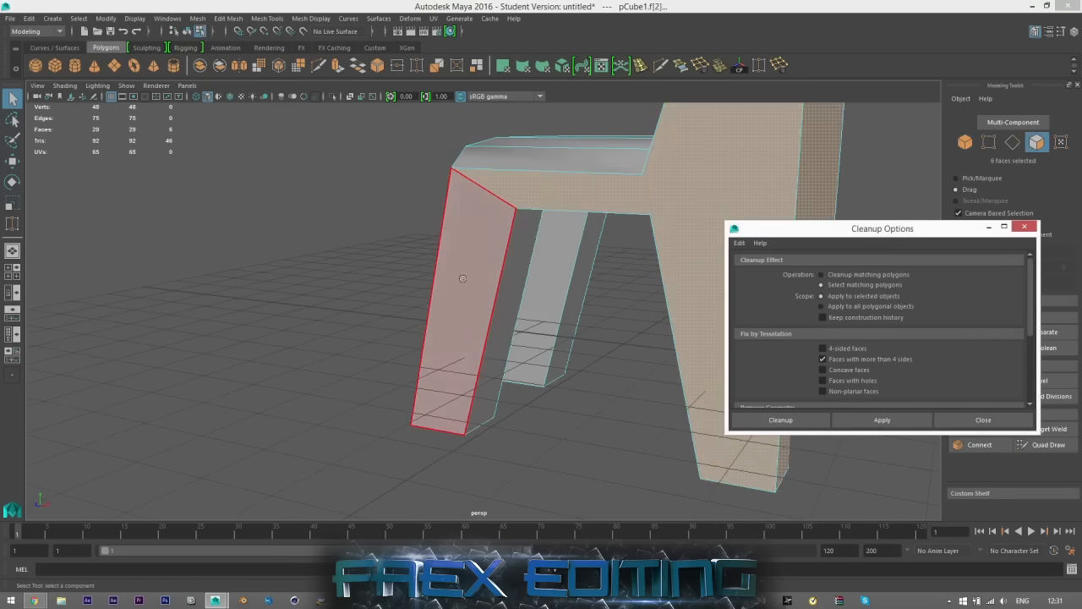
Step: Examine the faces still highlighted around the legs, seat and backrest, and dismiss the Cleanup options
left_click_drag(582, 393, 621, 403, "alt")
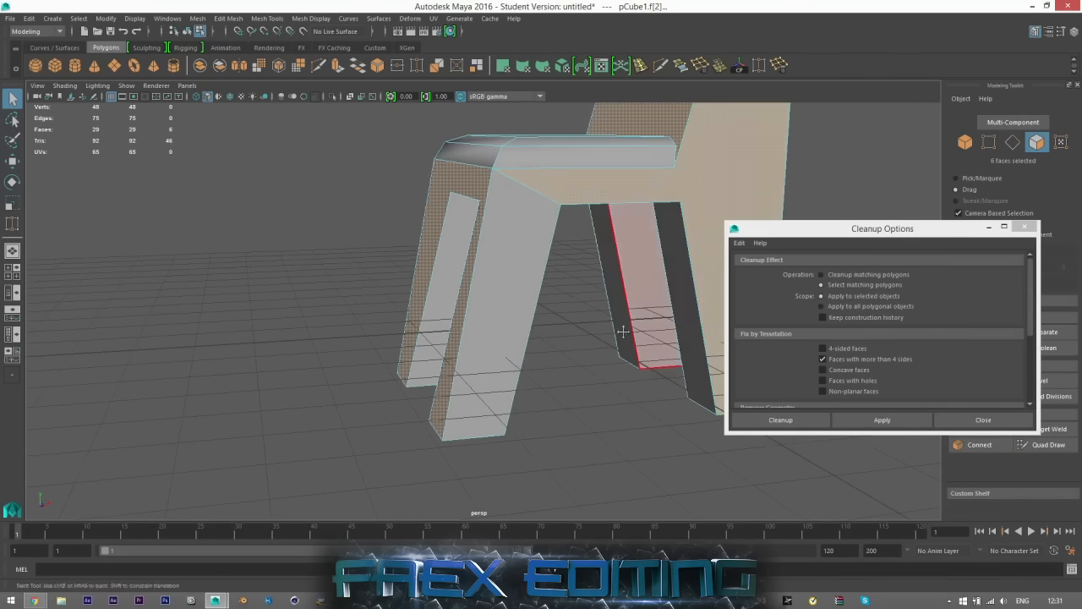
middle_click_drag(622, 331, 610, 384, "alt")
scroll(606, 251, "up", 3)
left_click_drag(575, 270, 542, 292, "alt")
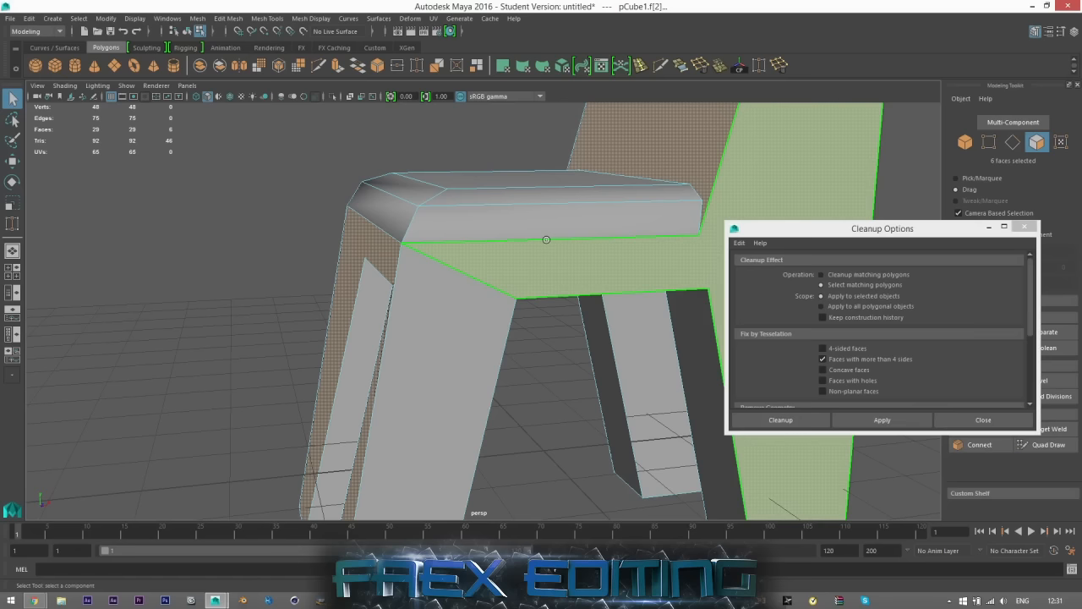
left_click_drag(531, 241, 555, 270, "alt")
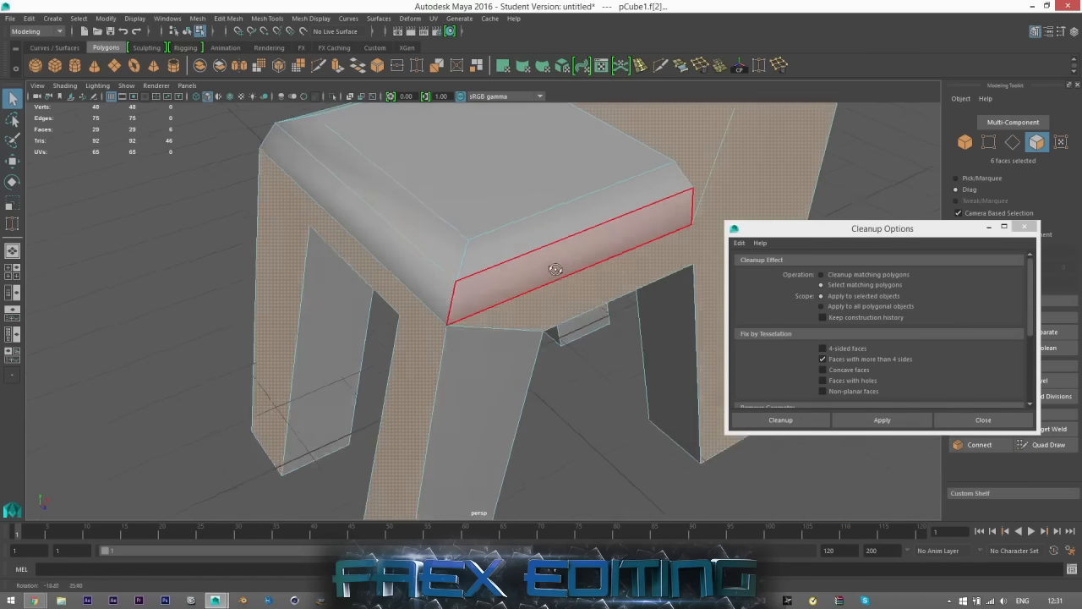
scroll(535, 354, "down", 4)
left_click_drag(504, 356, 421, 367, "alt")
mouse_move(541, 363)
left_mouse_down("alt")
mouse_move(530, 357)
mouse_move(549, 354)
left_mouse_up("alt")
left_click(1020, 227)
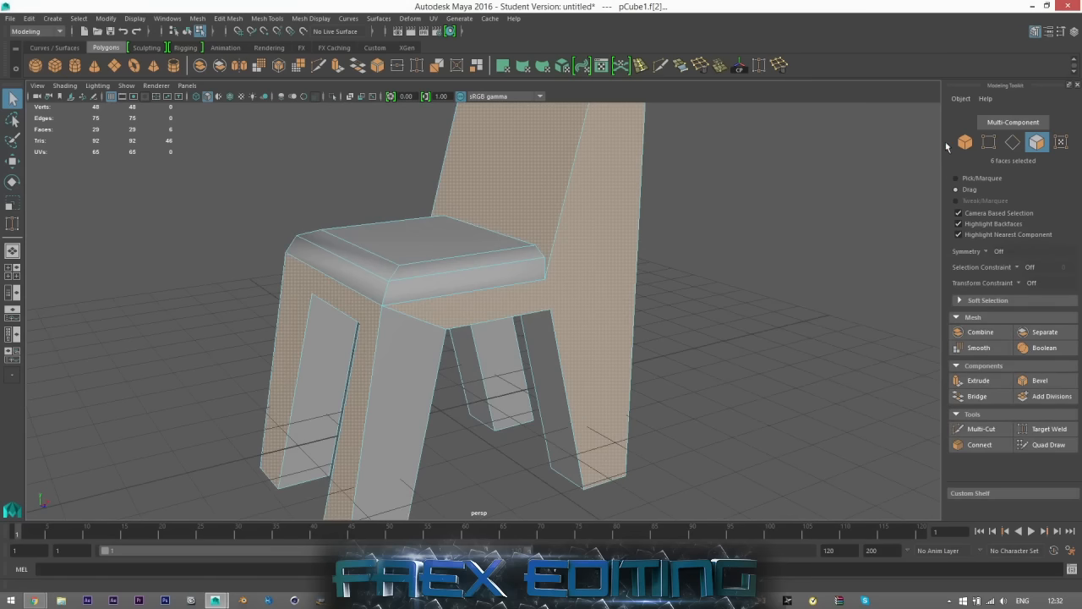
Step: Switch the chair to edge selection and hide the Modeling Toolkit
left_click(989, 142)
left_click(1012, 142)
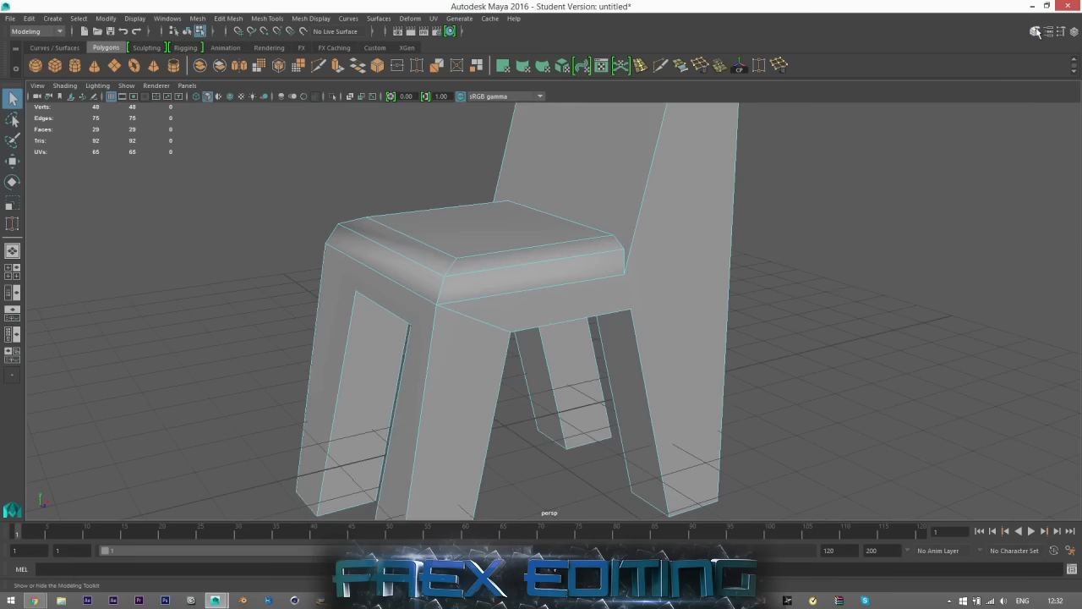
left_click(1035, 32)
Step: Add the Extrude command to the Polygons shelf
left_click_drag(694, 266, 652, 292, "alt")
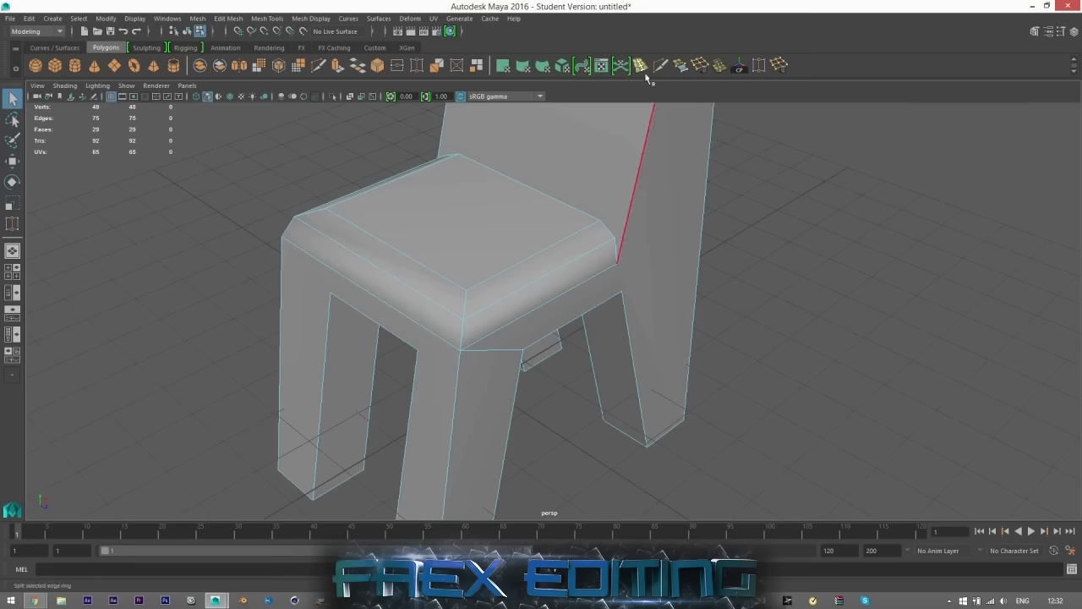
left_click_drag(845, 203, 369, 245, "alt")
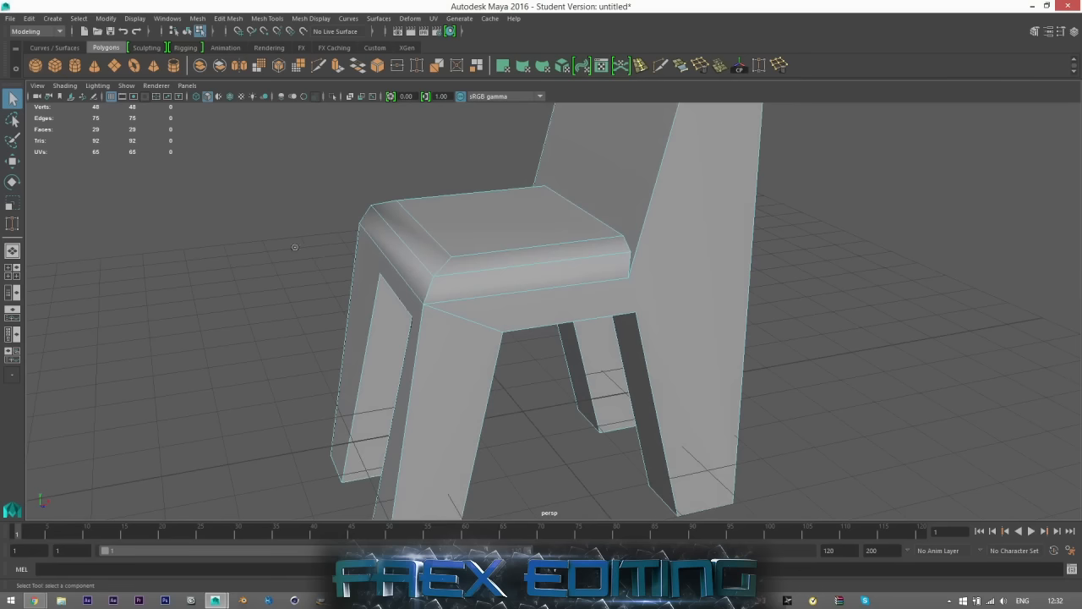
left_click(228, 18)
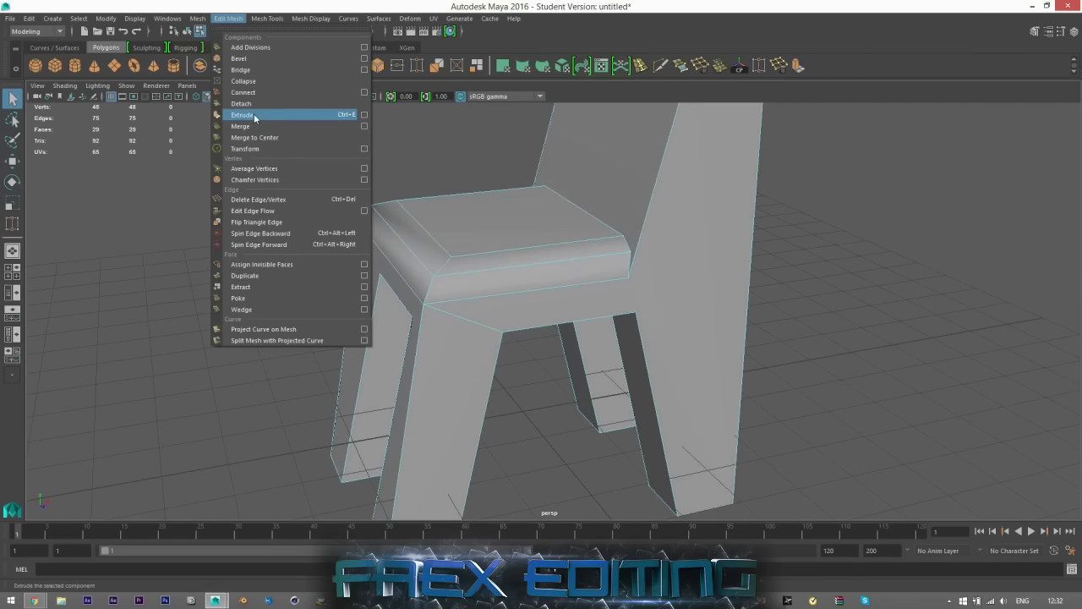
left_click(796, 49)
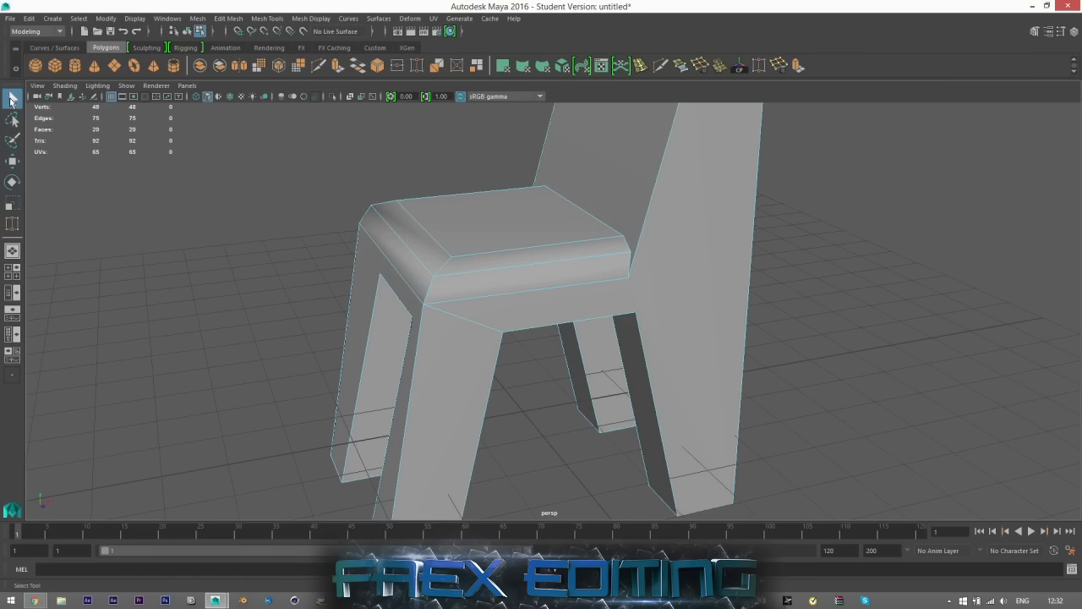
Step: Show the Outliner beside the perspective view and select the chair object pCube1 in it
left_click_drag(194, 210, 102, 178, "alt")
scroll(415, 349, "down", 4)
left_click_drag(326, 382, 344, 416, "alt")
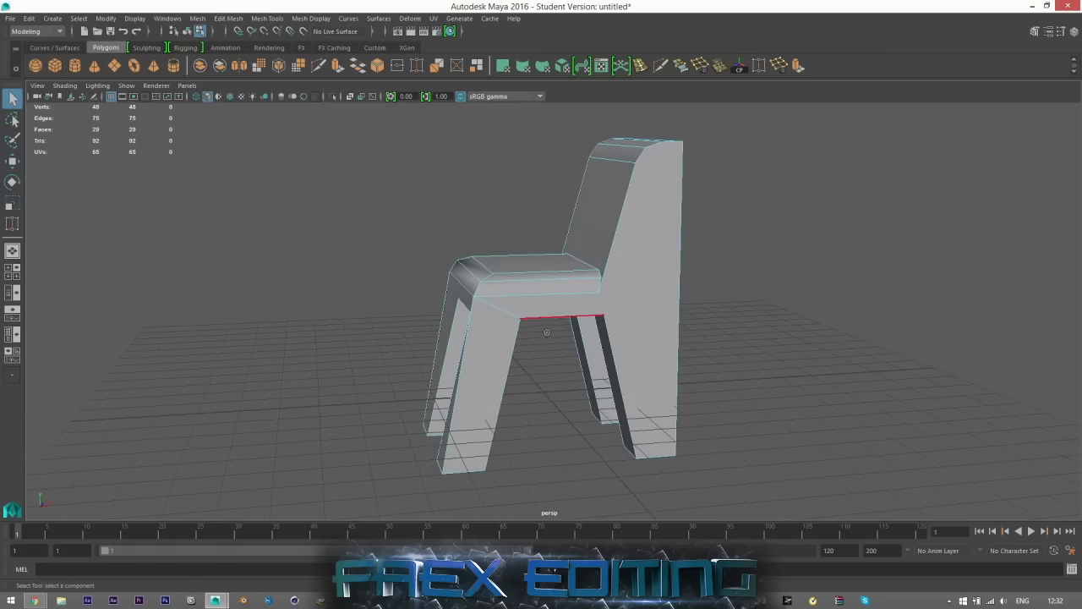
scroll(548, 335, "down", 3)
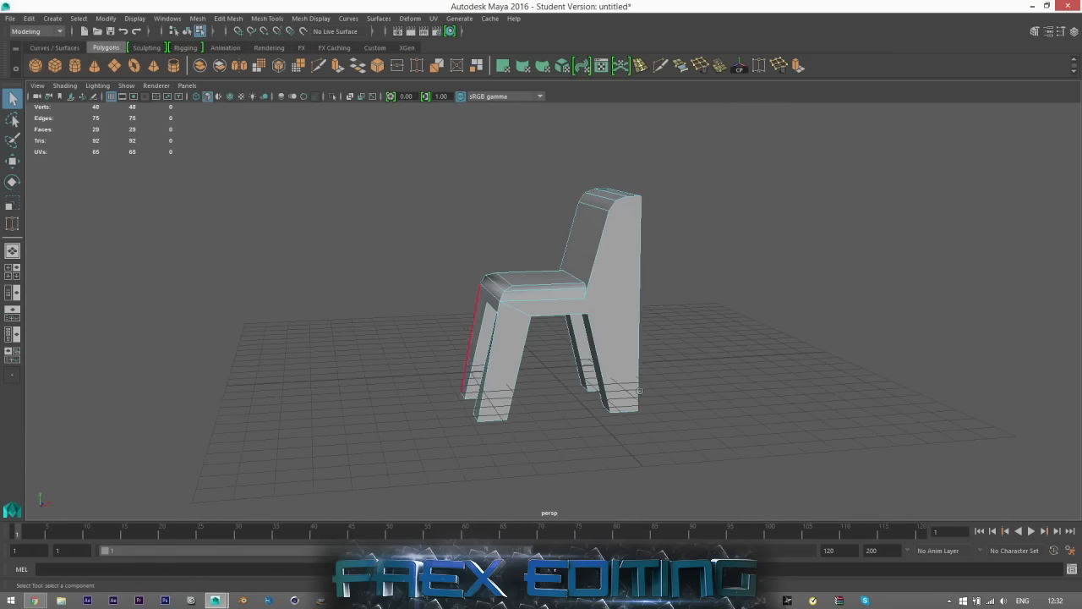
left_click(12, 293)
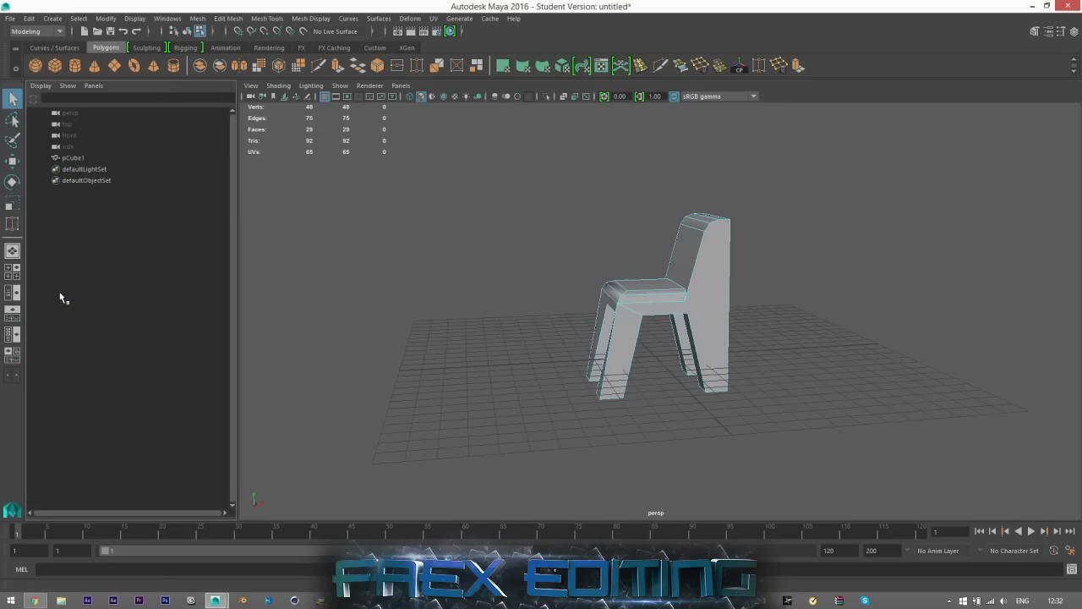
left_click(71, 158)
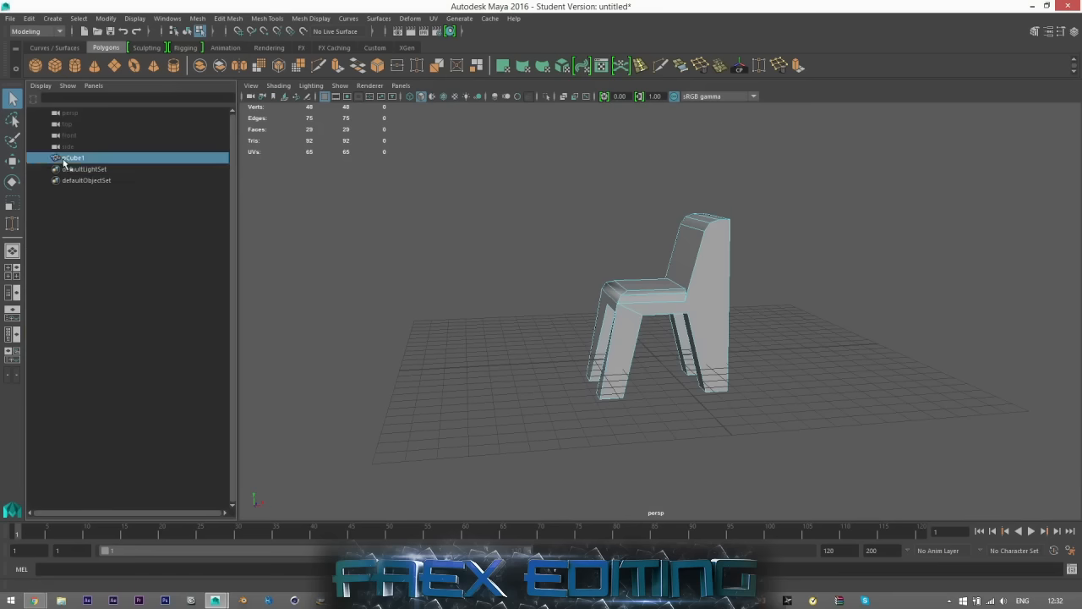
Step: Activate the Move tool and centre the chair's pivot, checking the manipulator from the front and side
left_click(13, 160)
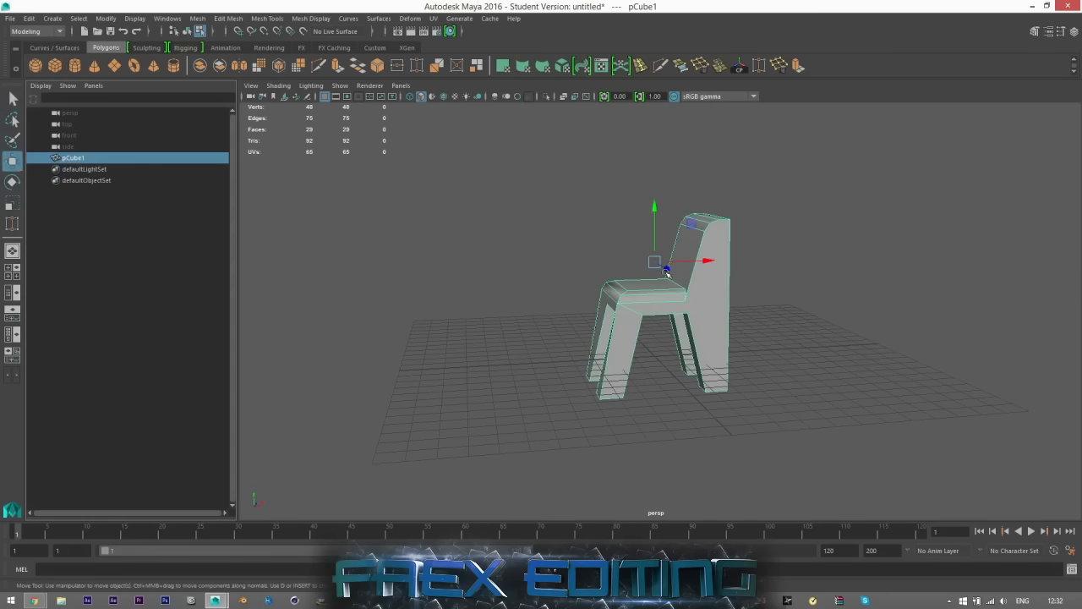
left_click_drag(679, 265, 757, 122, "alt")
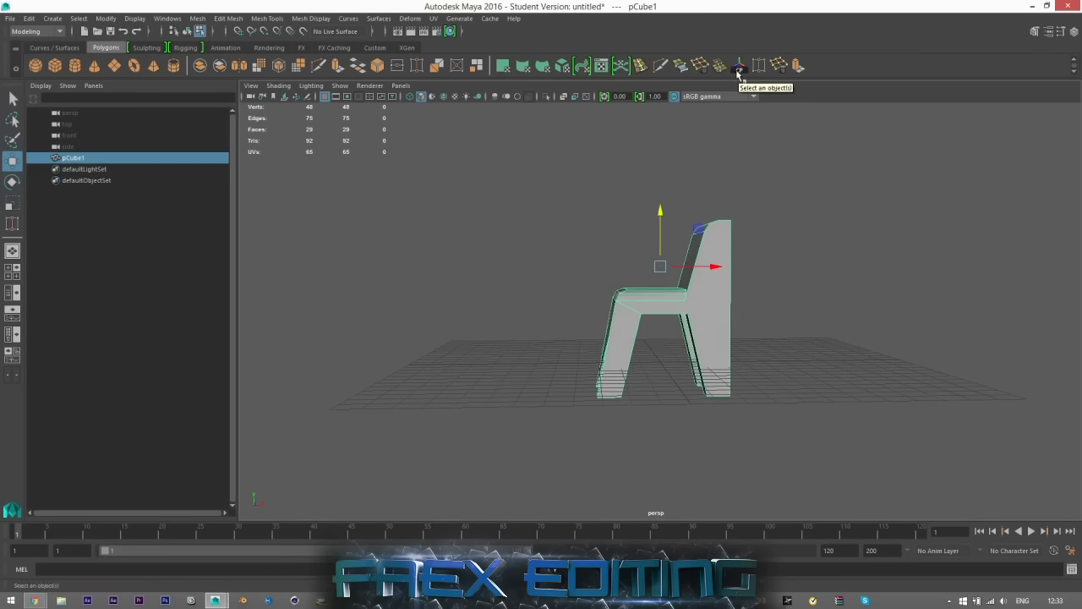
left_click(76, 19)
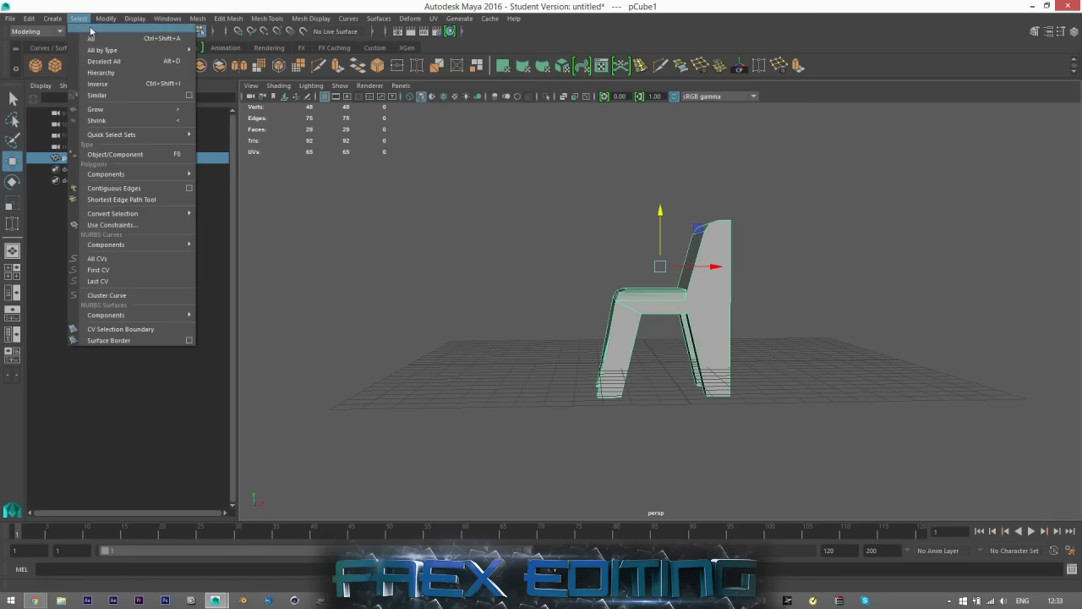
mouse_move(107, 21)
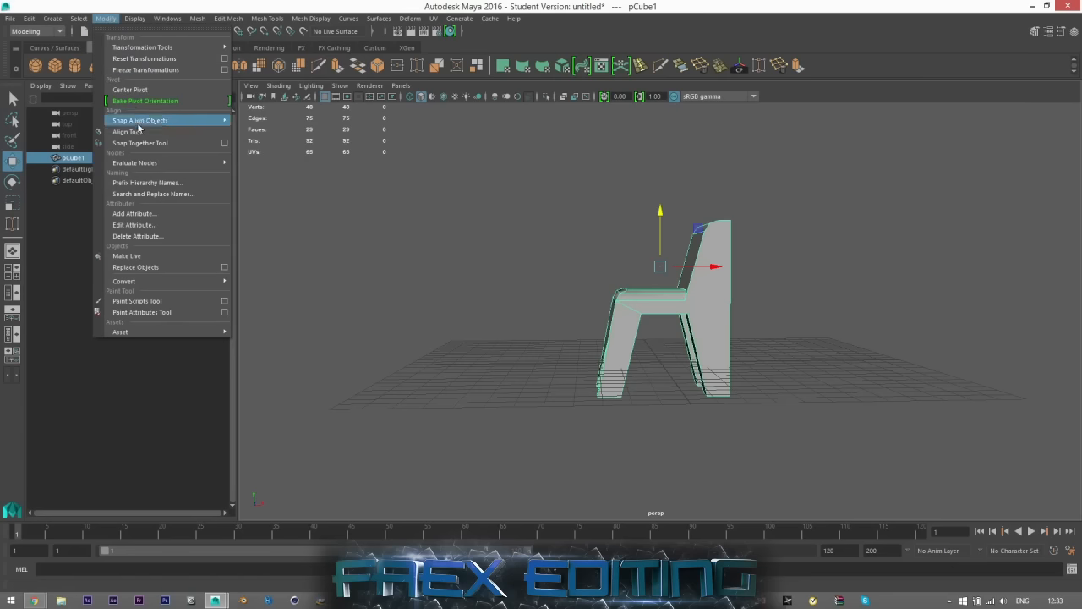
left_click(743, 66)
left_click(740, 65)
left_click_drag(682, 302, 722, 312, "alt")
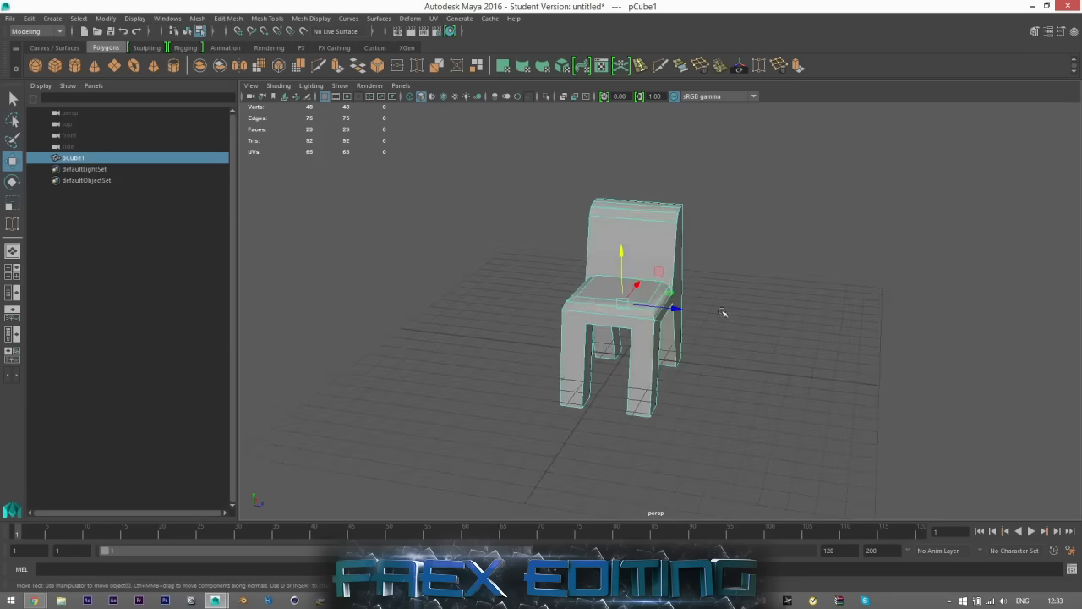
left_click_drag(651, 338, 536, 309, "alt")
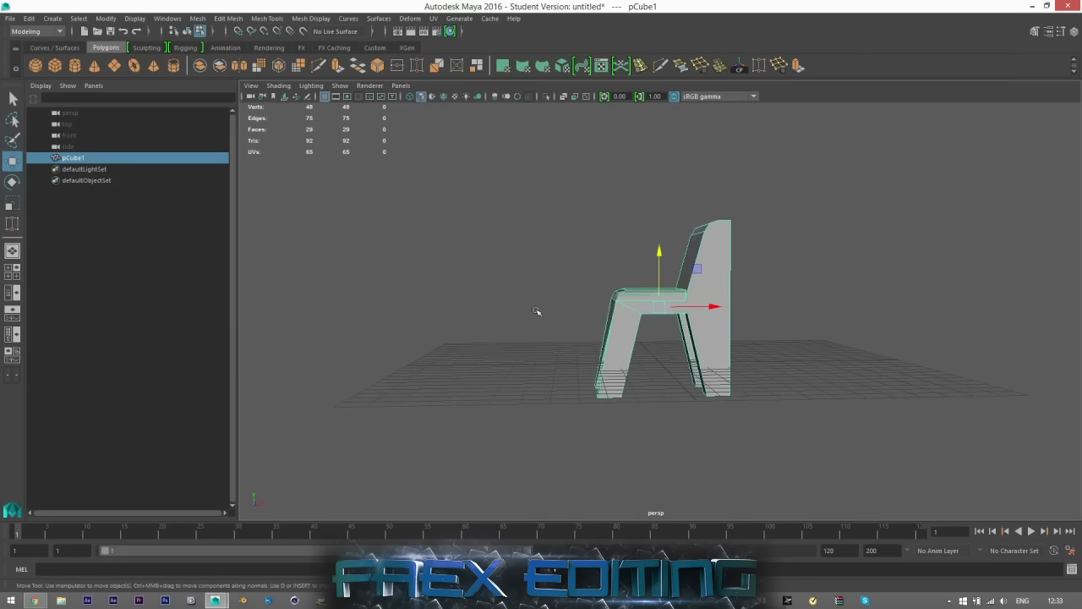
Step: Rename the chair object from pCube1 to Chair and deselect it
double_click(74, 158)
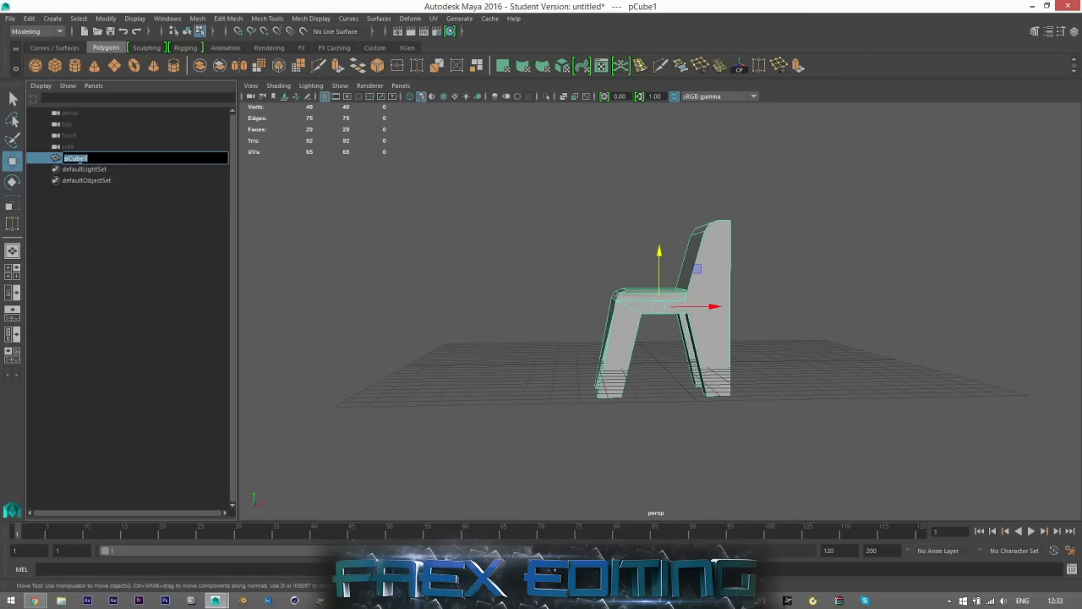
type("d")
left_click(74, 266)
left_click(95, 160)
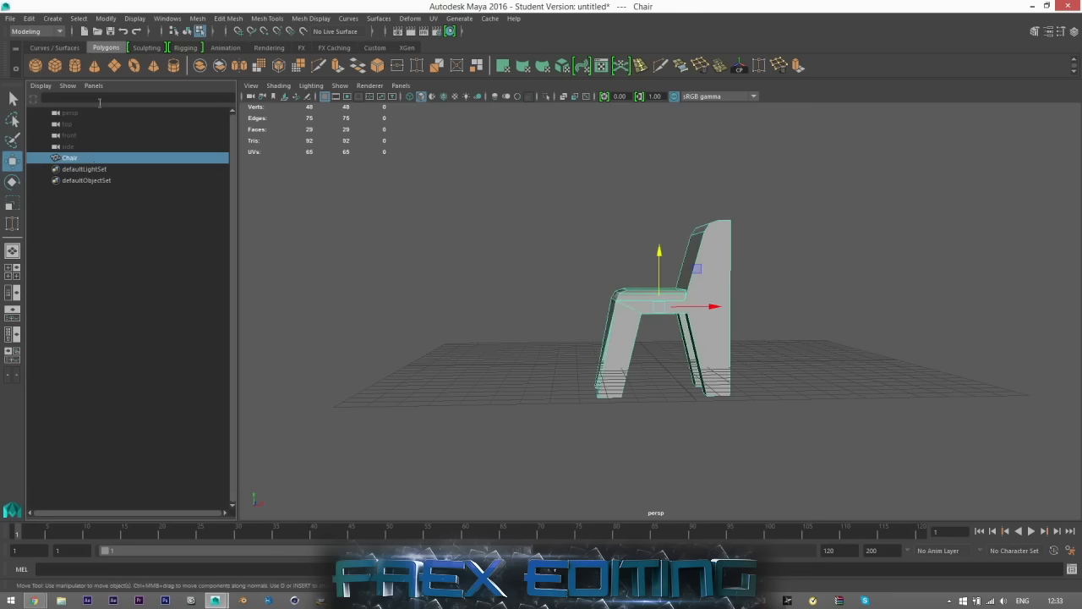
left_click(124, 430)
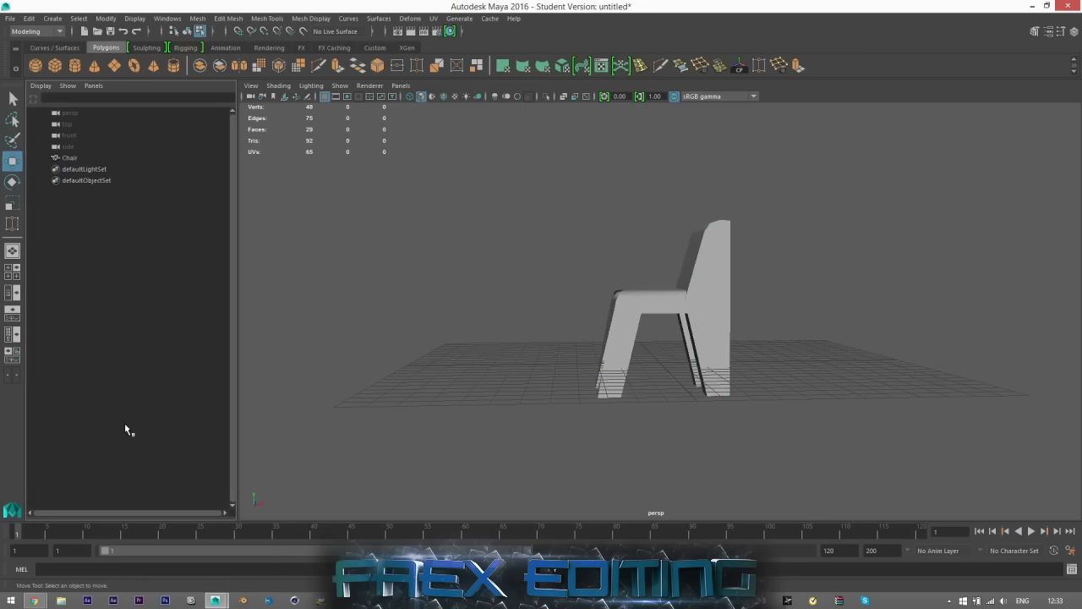
Step: Return the chair to edge selection with the Modeling Toolkit shown and the Select tool active
left_click_drag(351, 386, 527, 310, "alt")
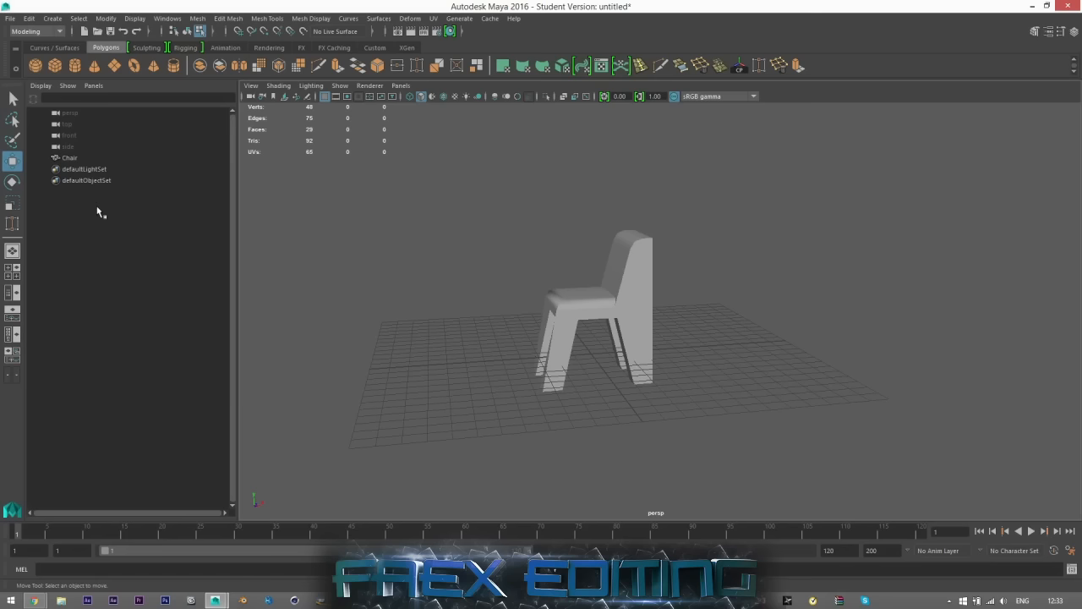
left_click_drag(352, 309, 601, 339, "alt")
left_click(601, 340)
left_click(1034, 31)
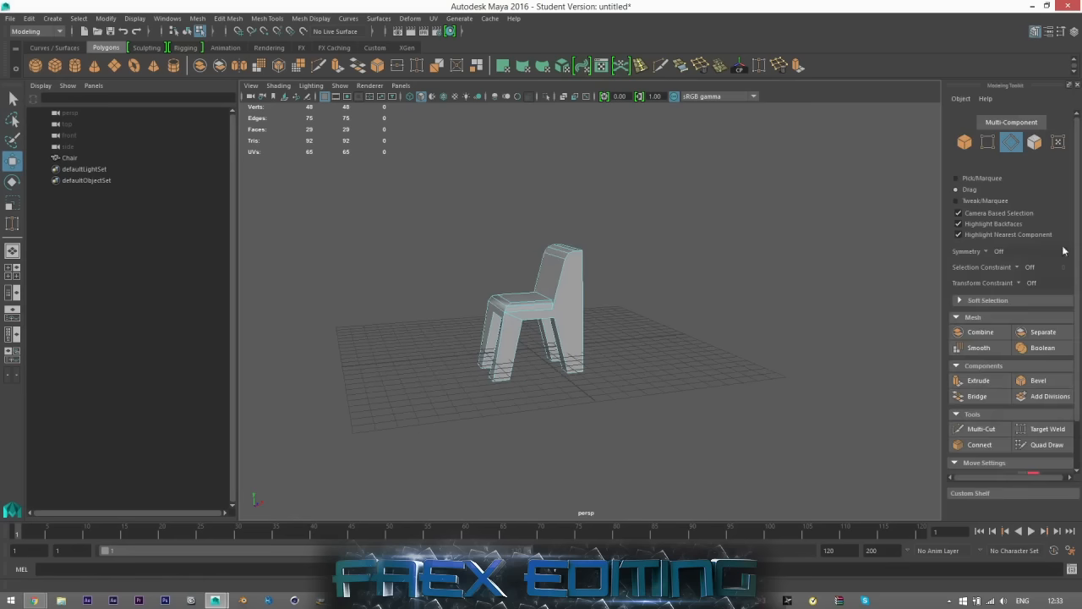
left_click_drag(780, 319, 799, 322, "alt")
scroll(988, 336, "down", 2)
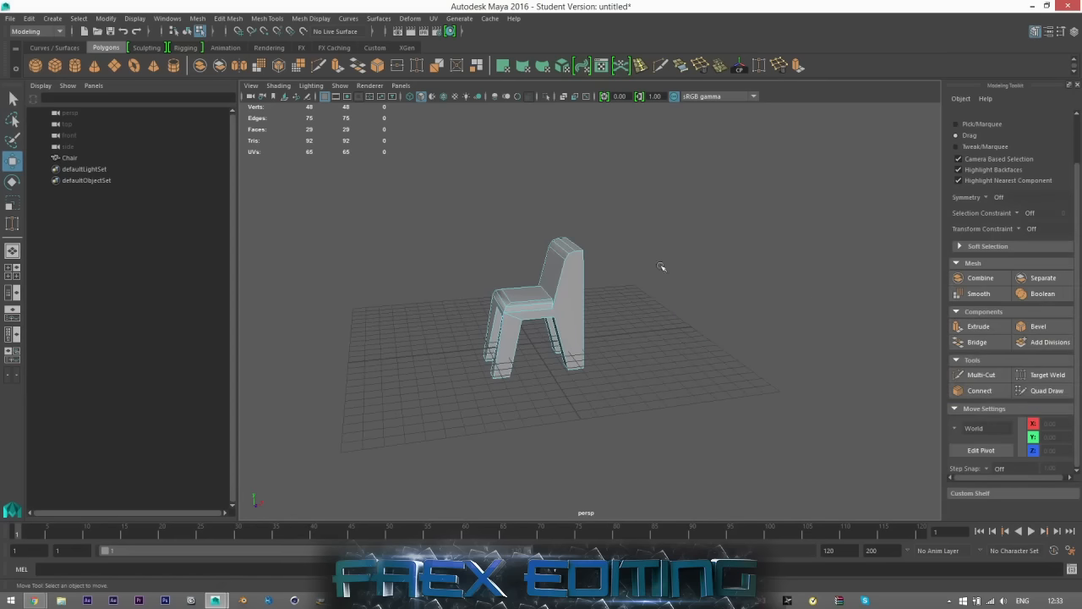
left_click(12, 99)
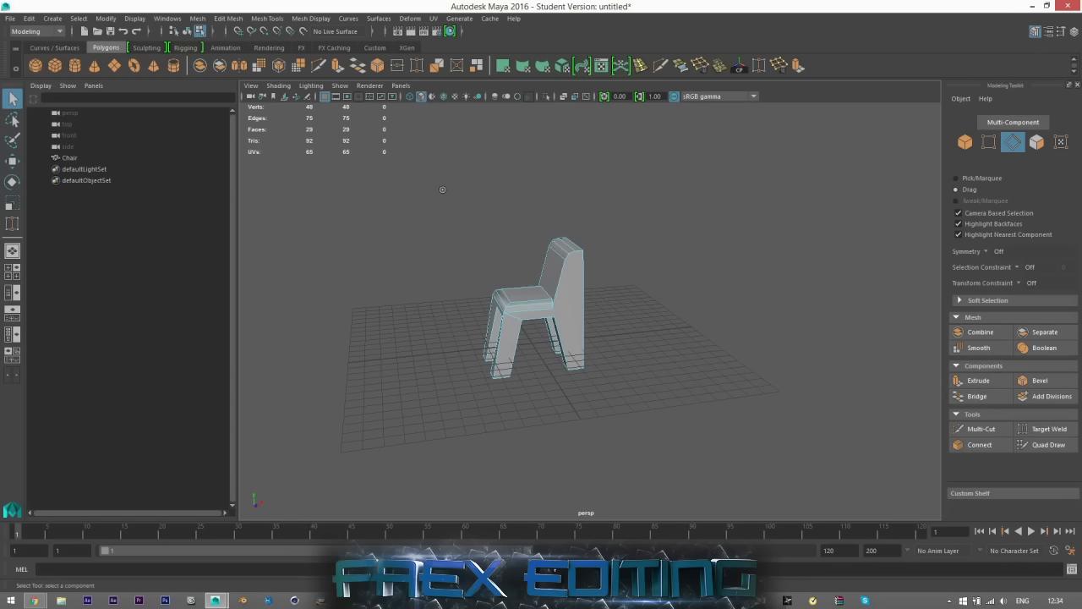
left_click_drag(425, 189, 544, 332, "alt")
scroll(567, 343, "up", 3)
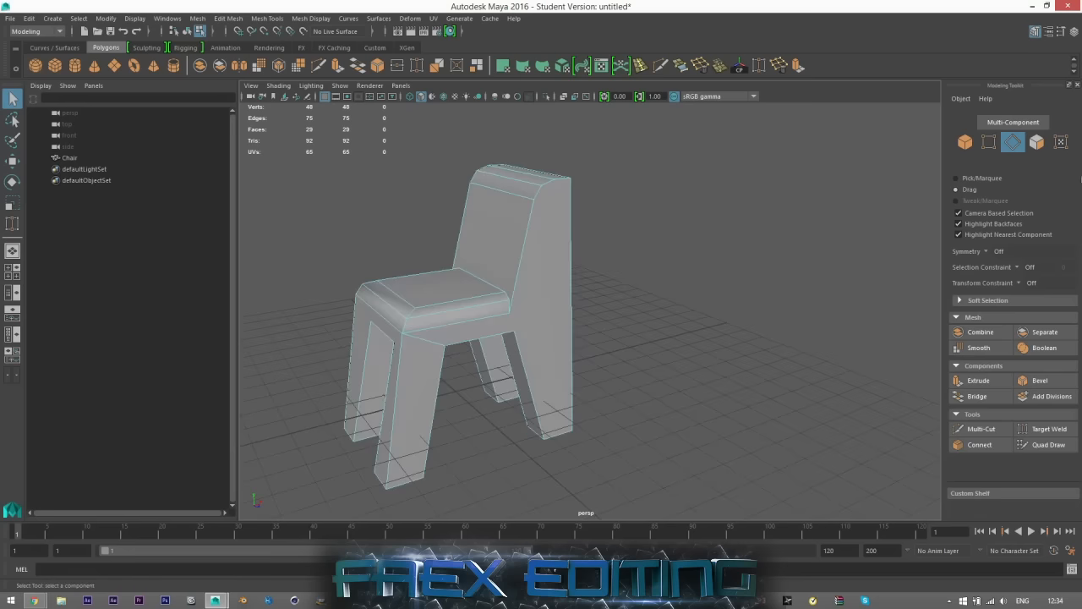
Step: Return the chair to object selection and switch to the desktop to open New Text Document (2) at the learning maya list
left_click(965, 142)
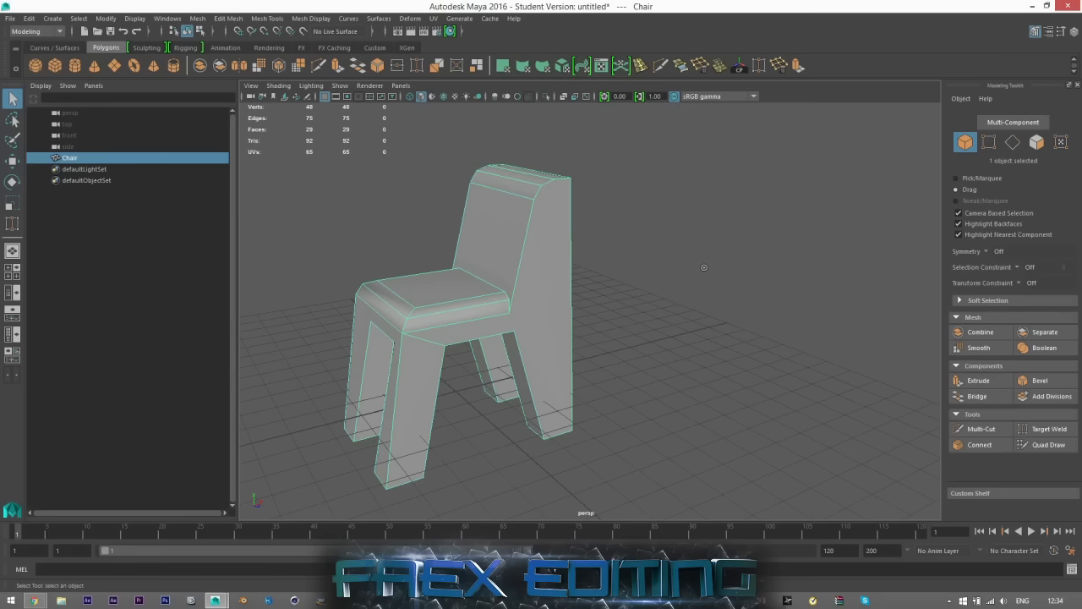
left_click(1032, 5)
double_click(1048, 93)
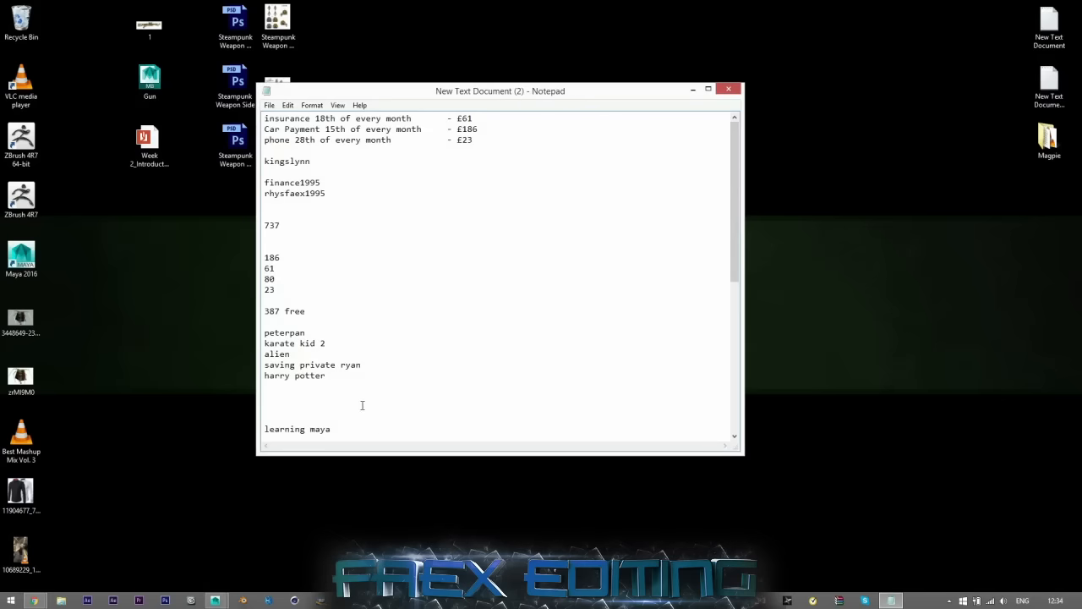
scroll(362, 404, "down", 5)
Step: Go through the learning maya topics from Reference Images and layers to cleanup tool and Lets Model in Maya, highlighting the lines
left_click_drag(377, 313, 254, 310)
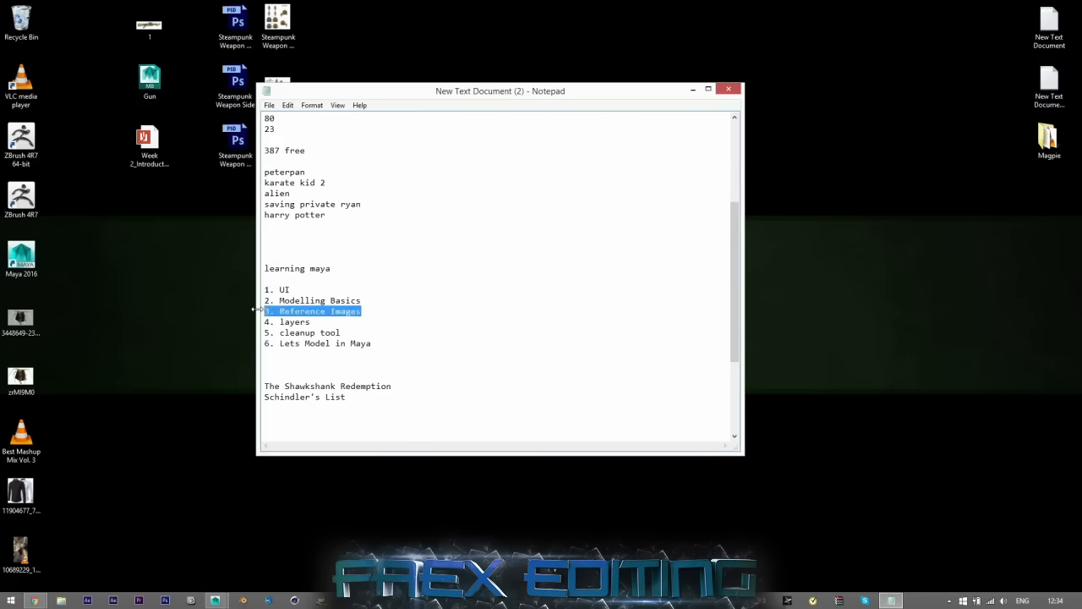
left_click_drag(320, 324, 259, 322)
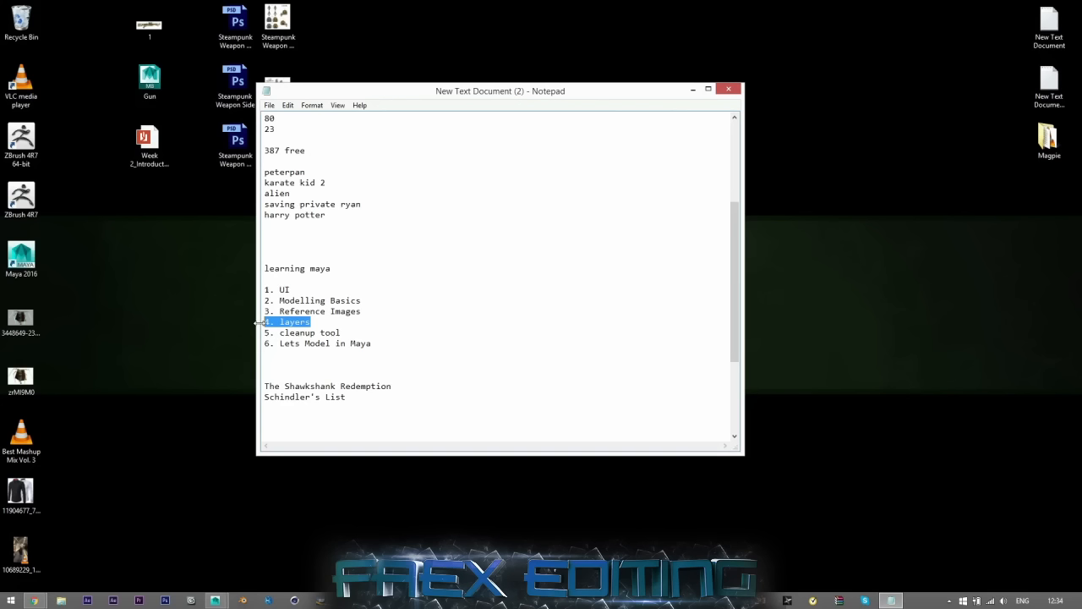
mouse_move(264, 334)
left_mouse_down()
mouse_move(344, 334)
mouse_move(277, 350)
mouse_move(372, 344)
mouse_move(262, 343)
left_mouse_up()
left_click_drag(385, 353, 264, 312)
left_click_drag(332, 353, 264, 322)
left_click(295, 334)
Step: Close the notes, switch back to Maya and deselect the chair
left_click(727, 89)
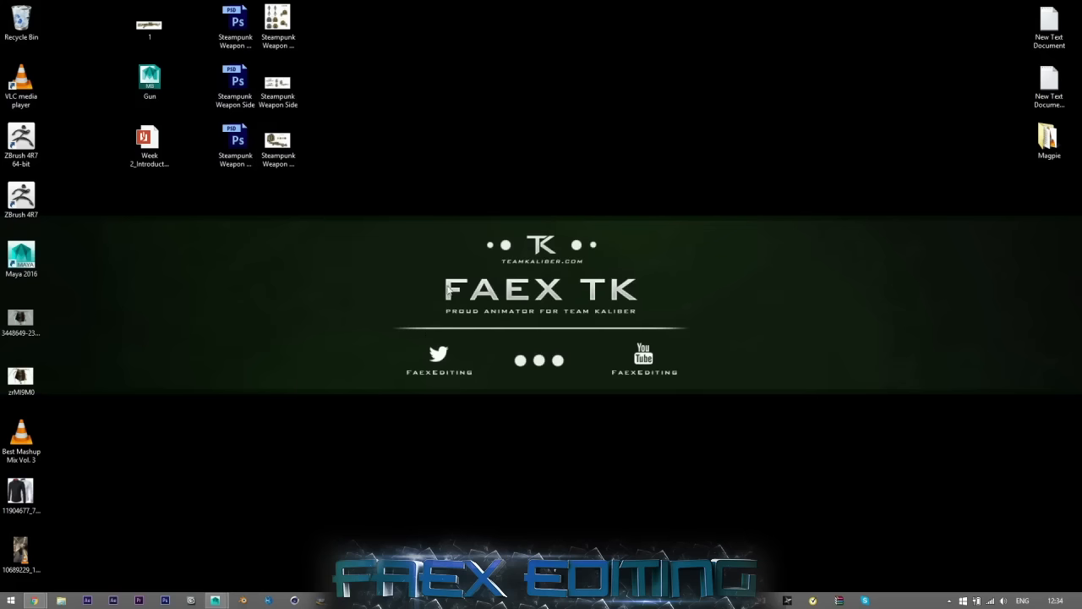
mouse_move(215, 601)
left_click(273, 550)
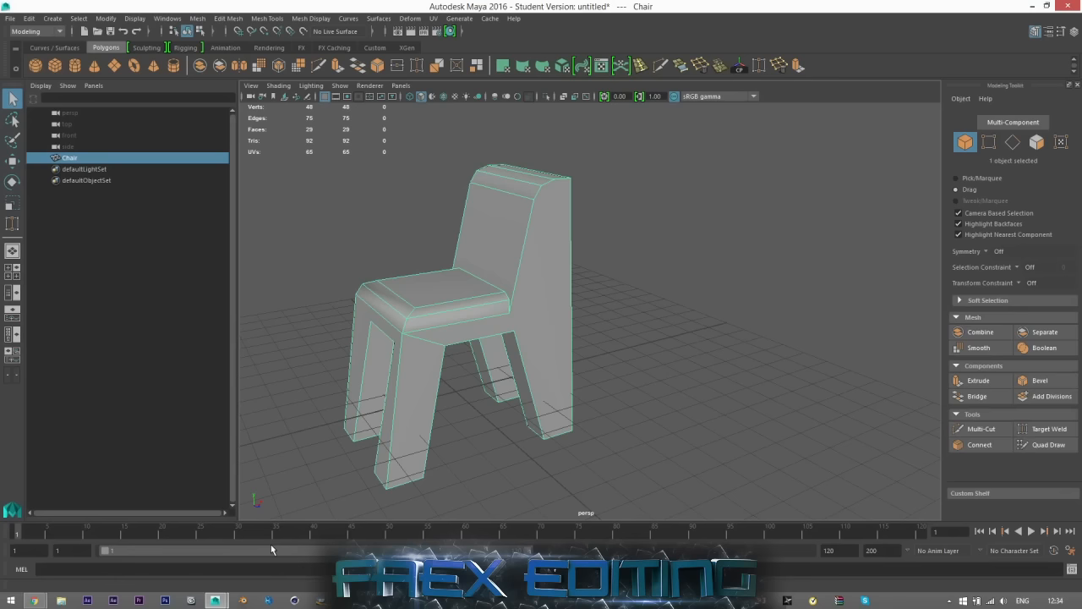
left_click_drag(575, 252, 434, 230, "alt")
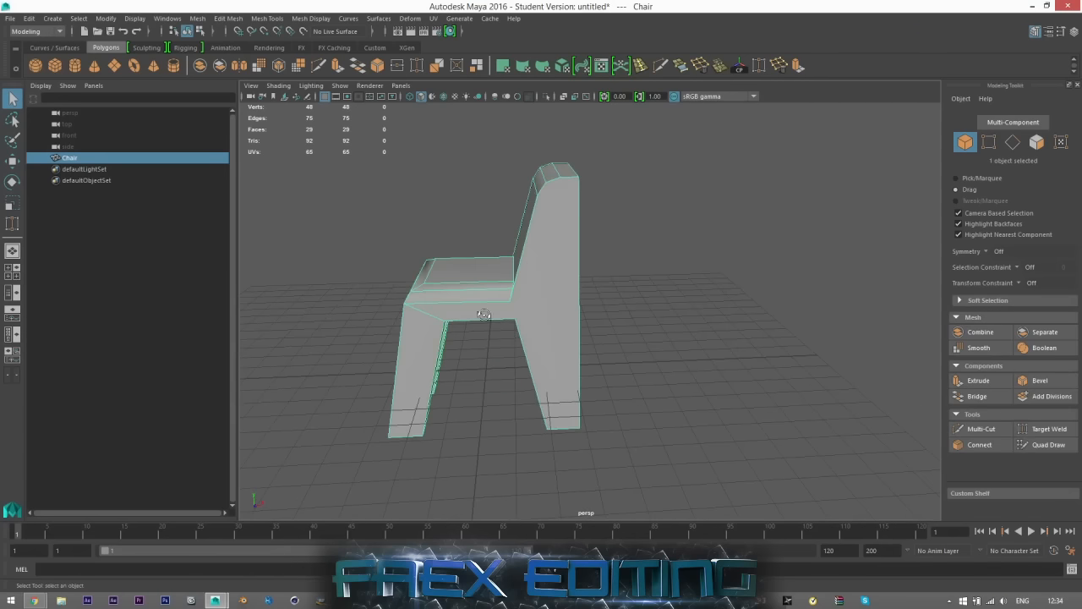
left_click_drag(485, 313, 681, 292, "alt")
left_click(719, 245)
middle_click_drag(556, 341, 665, 332, "alt")
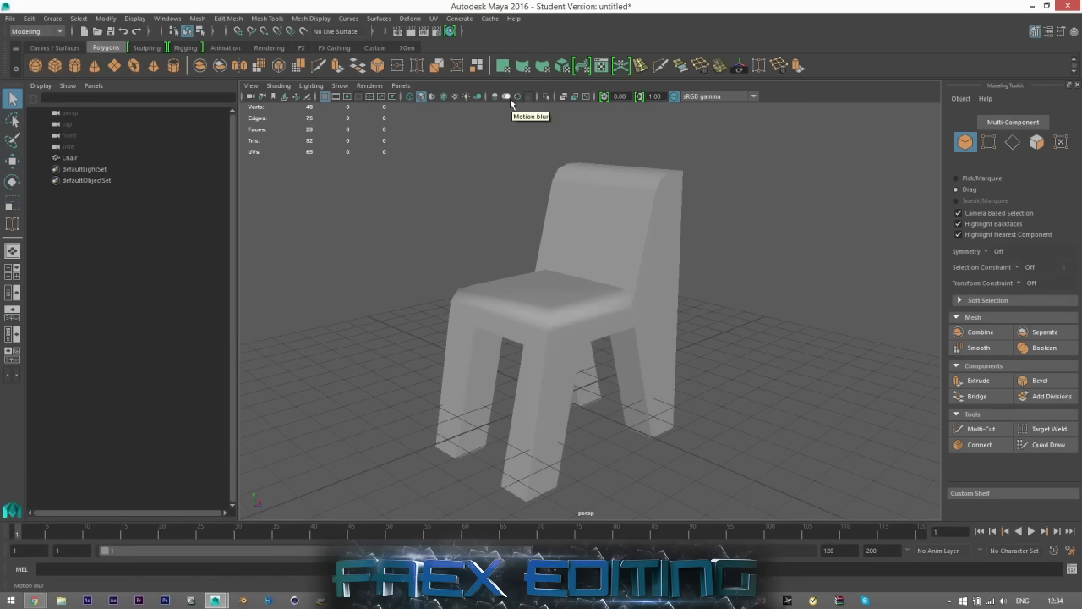
Step: Display wireframe on the shaded chair and toggle X-Ray on and off to look through the model
left_click(444, 96)
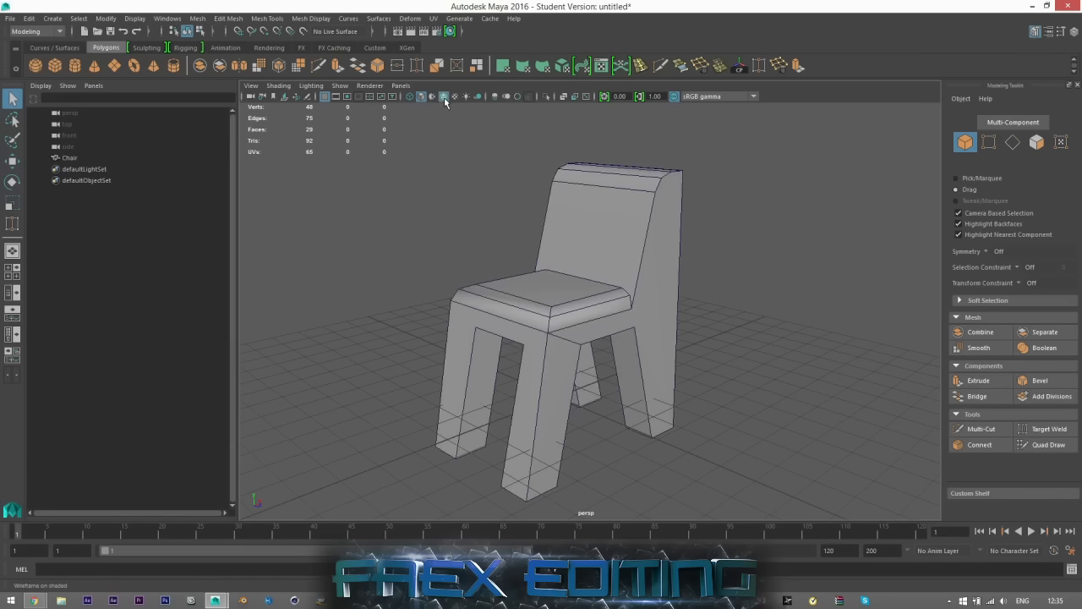
left_click_drag(707, 268, 483, 280, "alt")
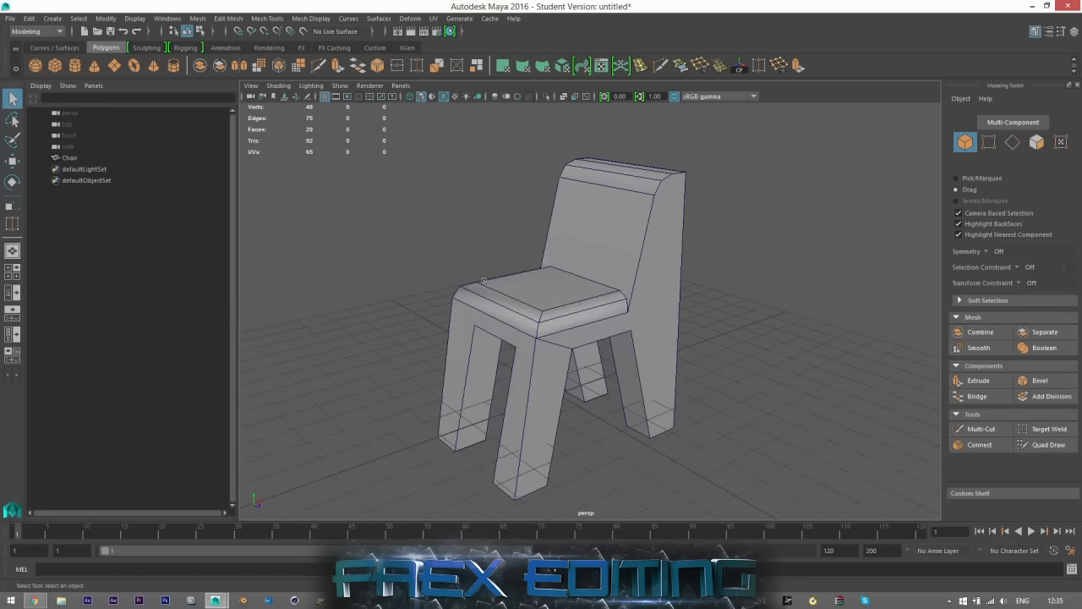
left_click(564, 96)
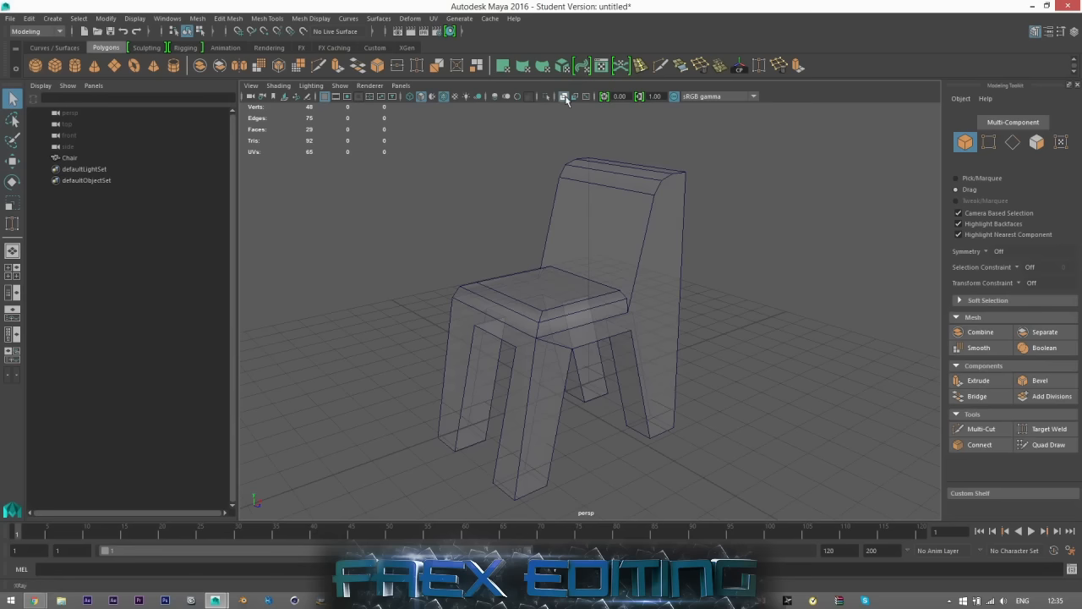
left_click_drag(570, 109, 638, 351, "alt")
scroll(649, 352, "up", 3)
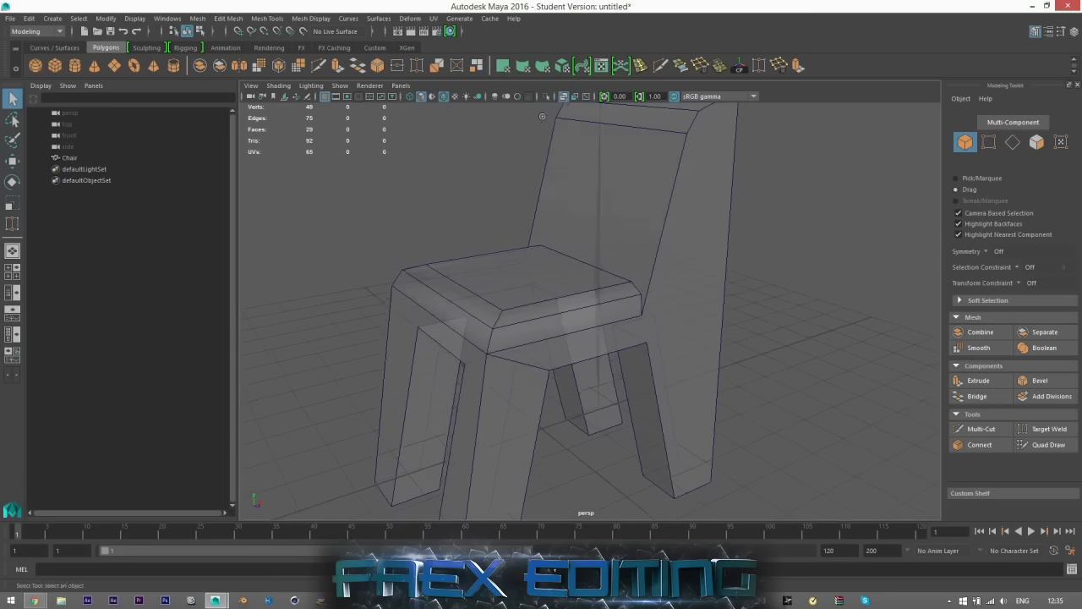
left_click(566, 96)
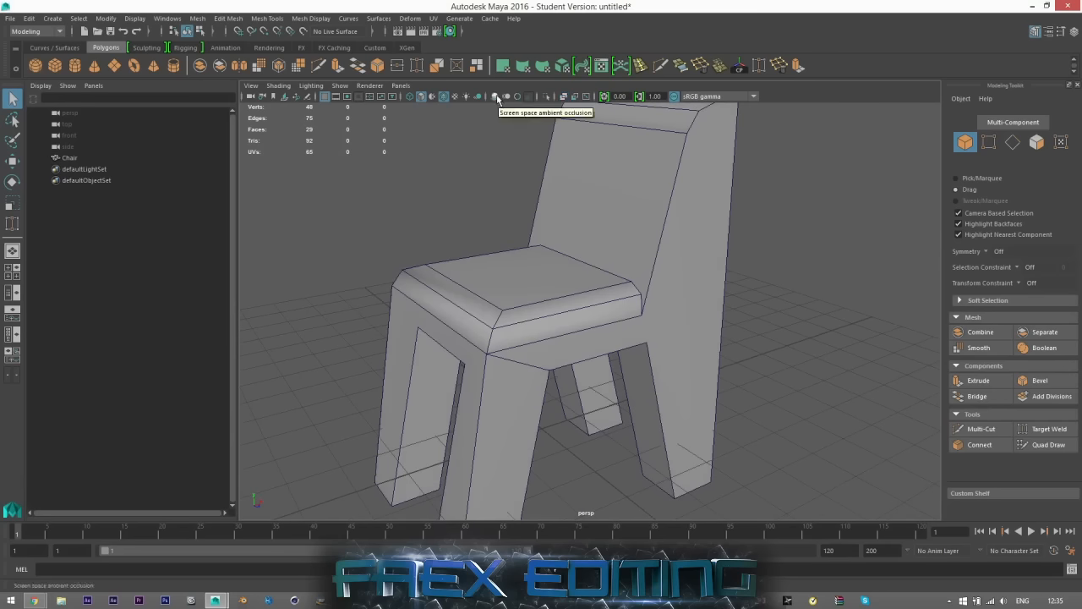
Step: Enable screen space ambient occlusion, turn off wireframe on shaded, and view the finished chair from several sides
left_click(496, 97)
scroll(679, 261, "down", 2)
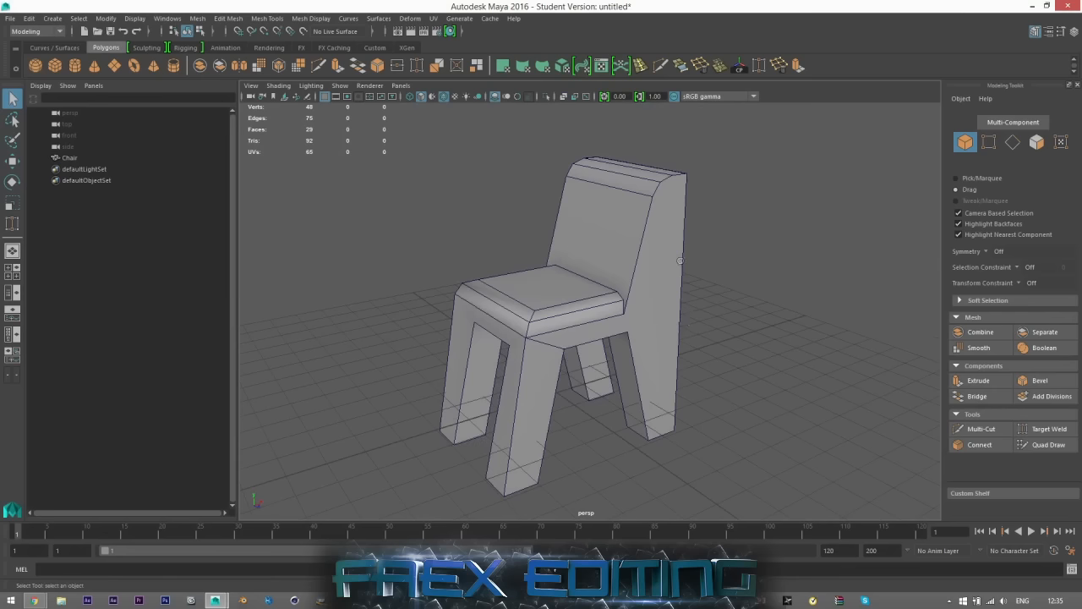
left_click(443, 97)
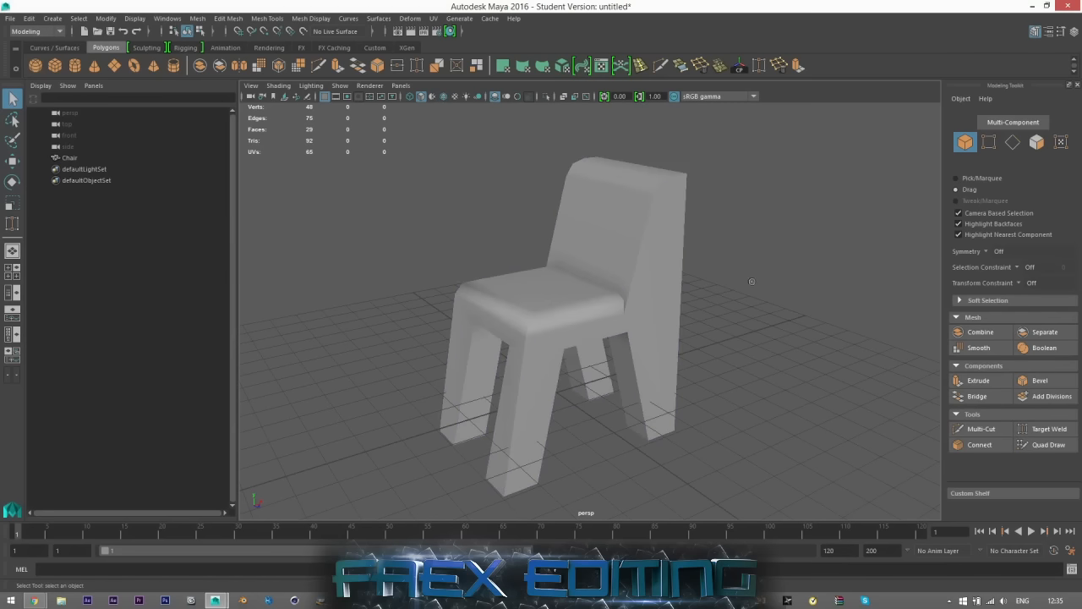
left_click_drag(648, 298, 668, 285, "alt")
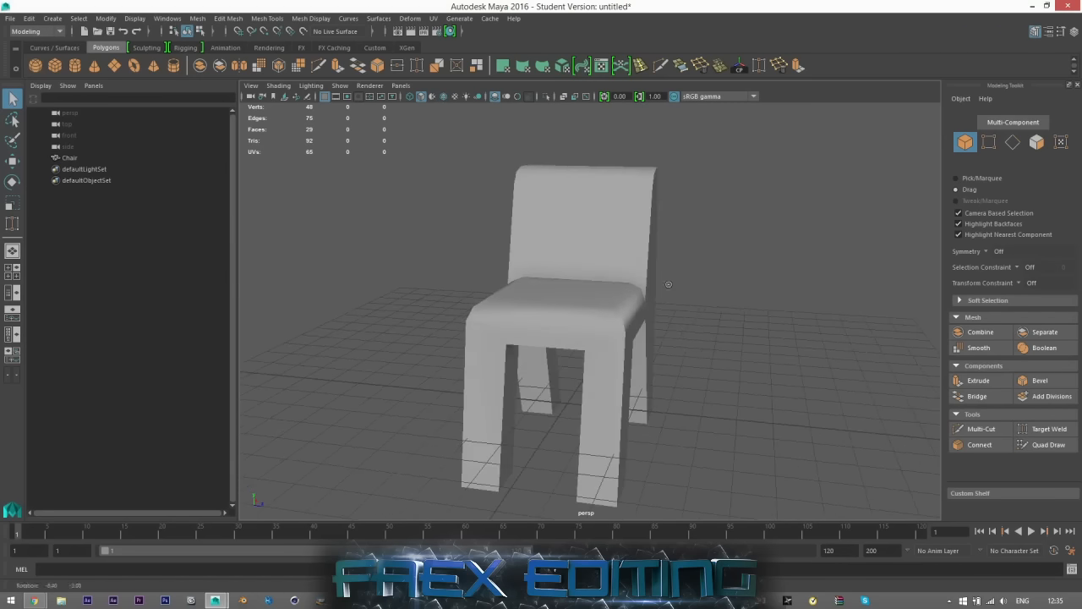
left_click_drag(771, 334, 574, 271, "alt")
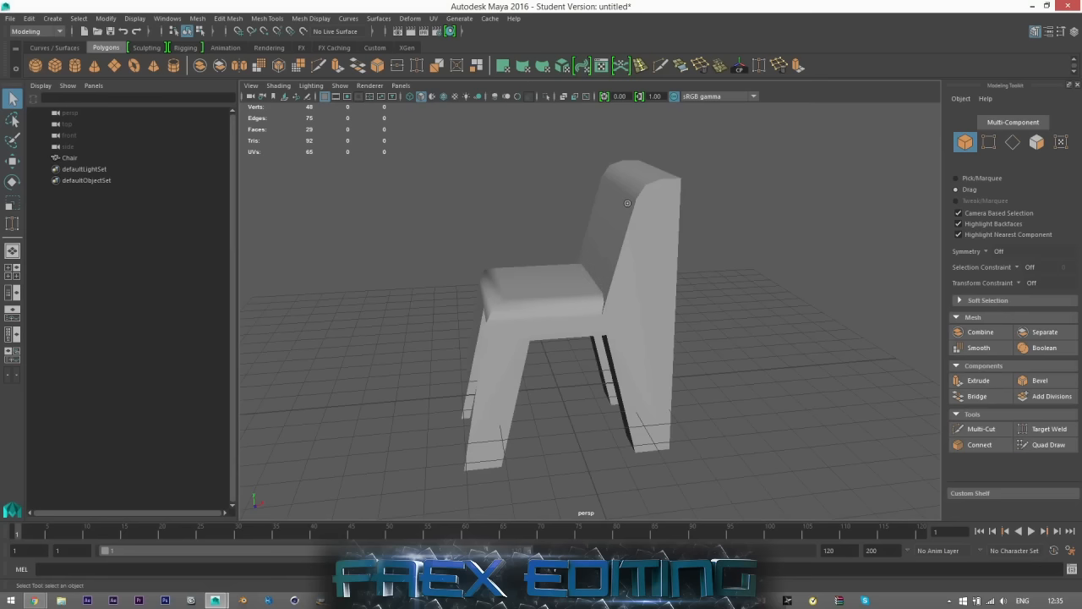
scroll(627, 202, "down", 2)
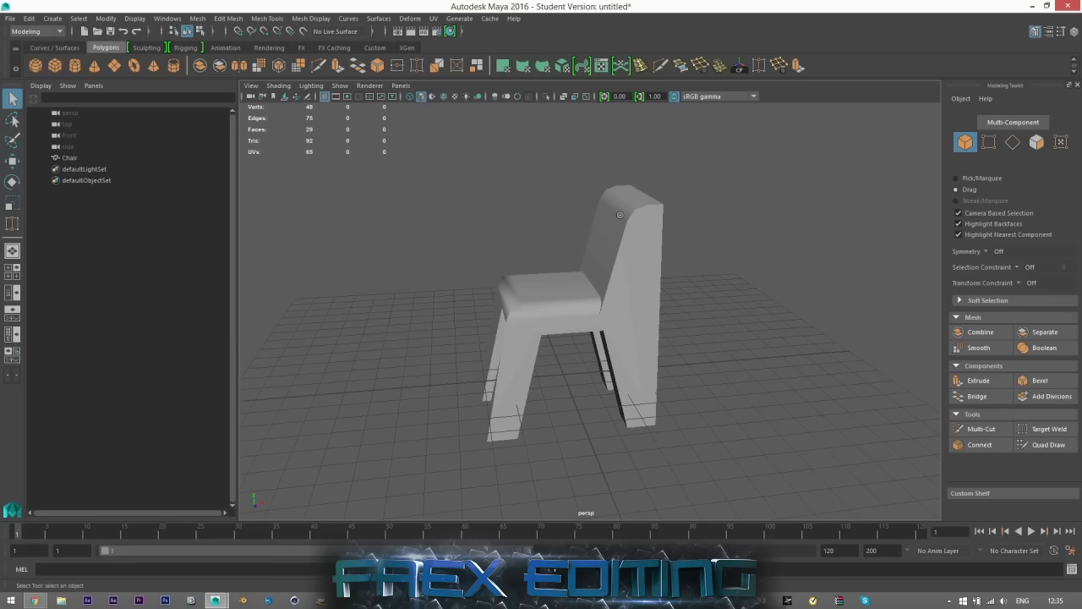
left_click_drag(630, 278, 620, 260, "alt")
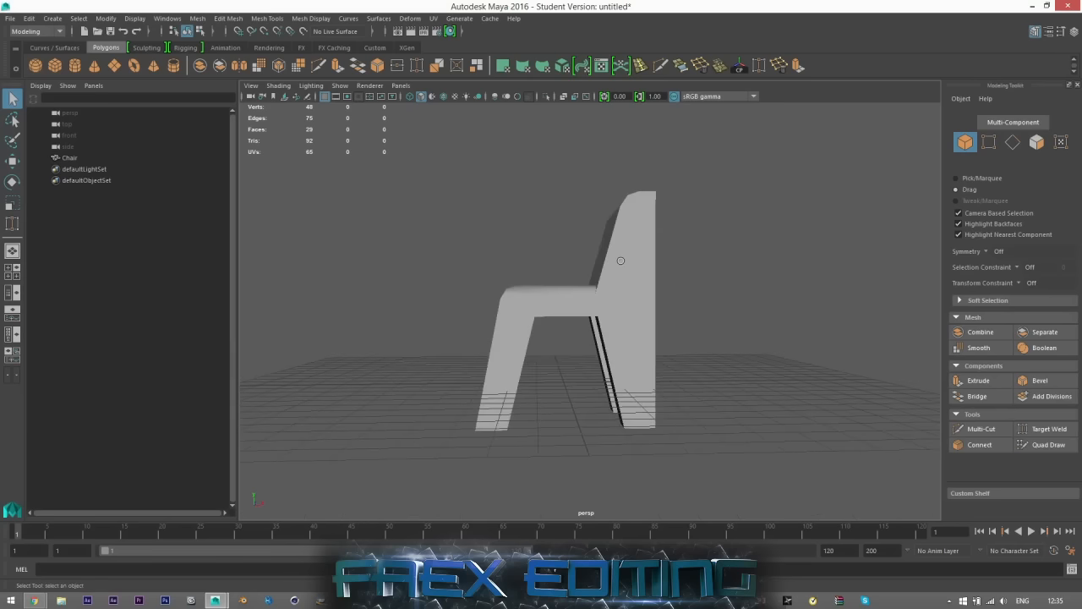